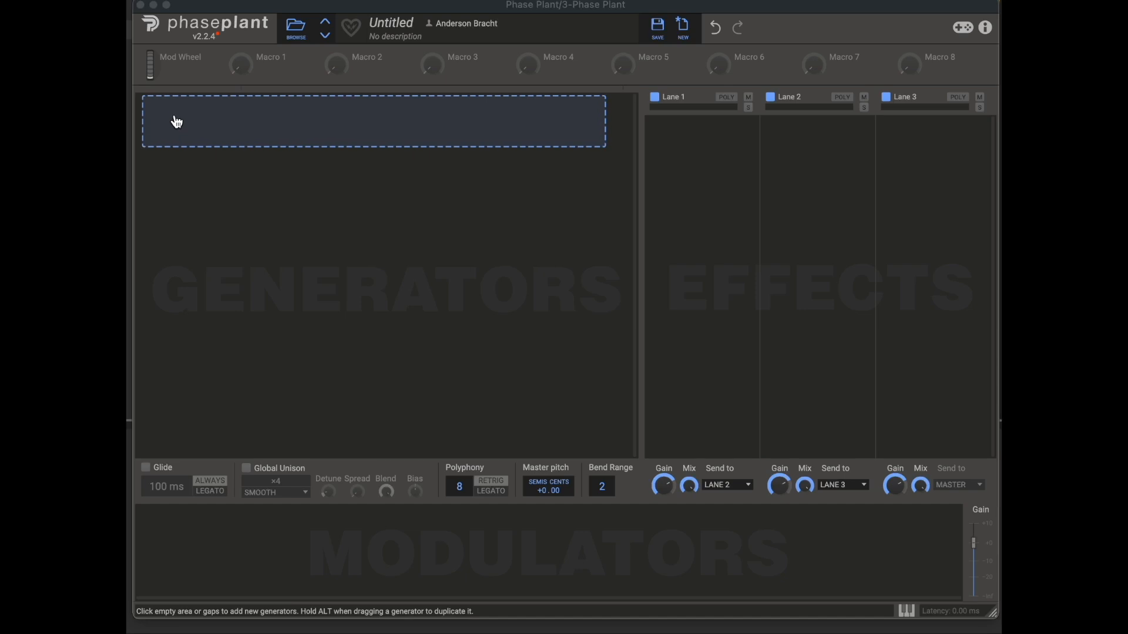
Step: Add an Analog generator and switch its waveform through pulse and triangle to sine
left_click(174, 120)
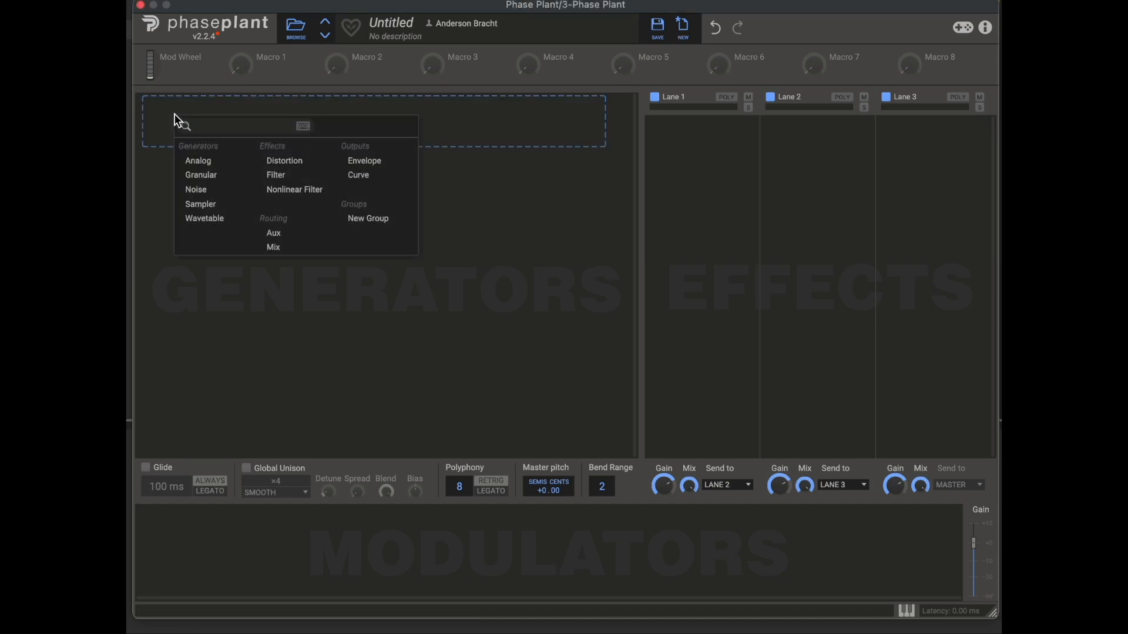
left_click(205, 166)
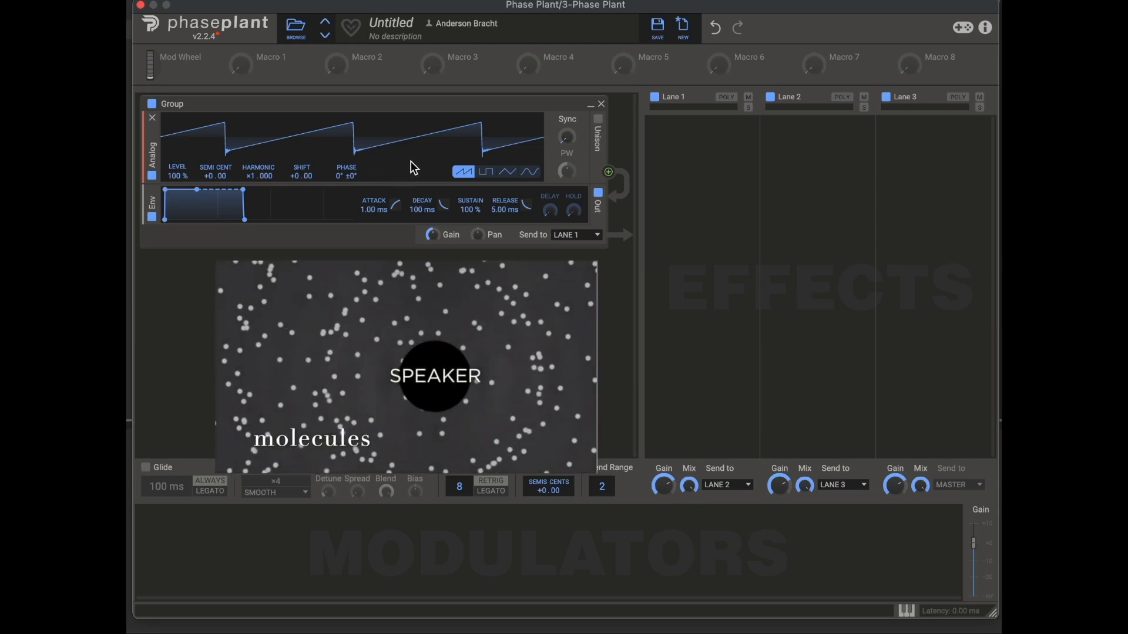
left_click(513, 175)
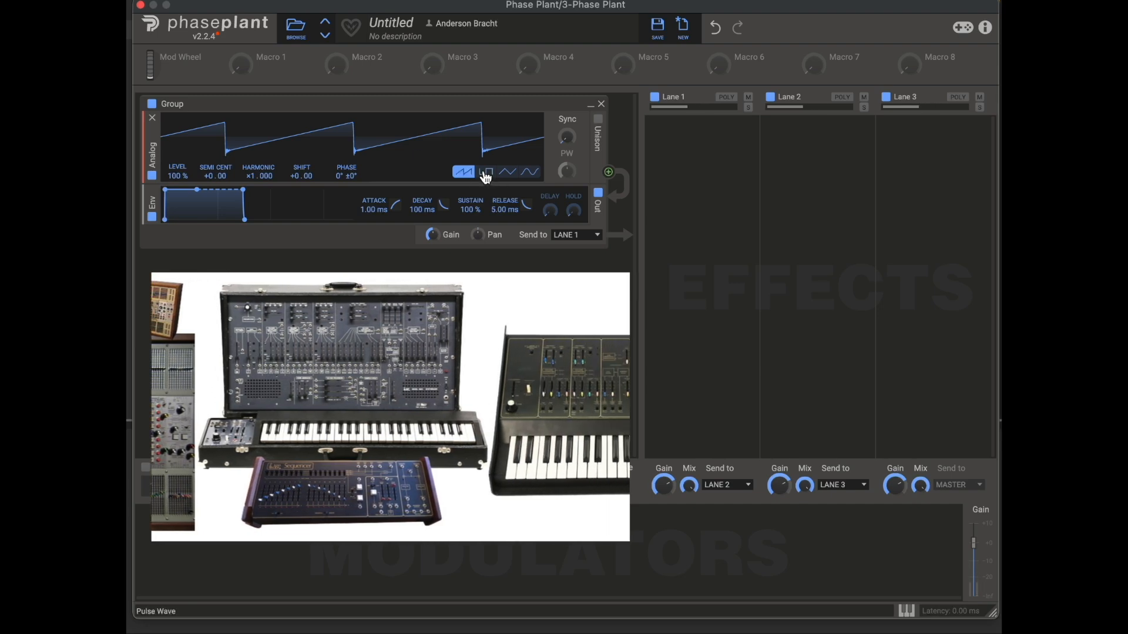
left_click(490, 173)
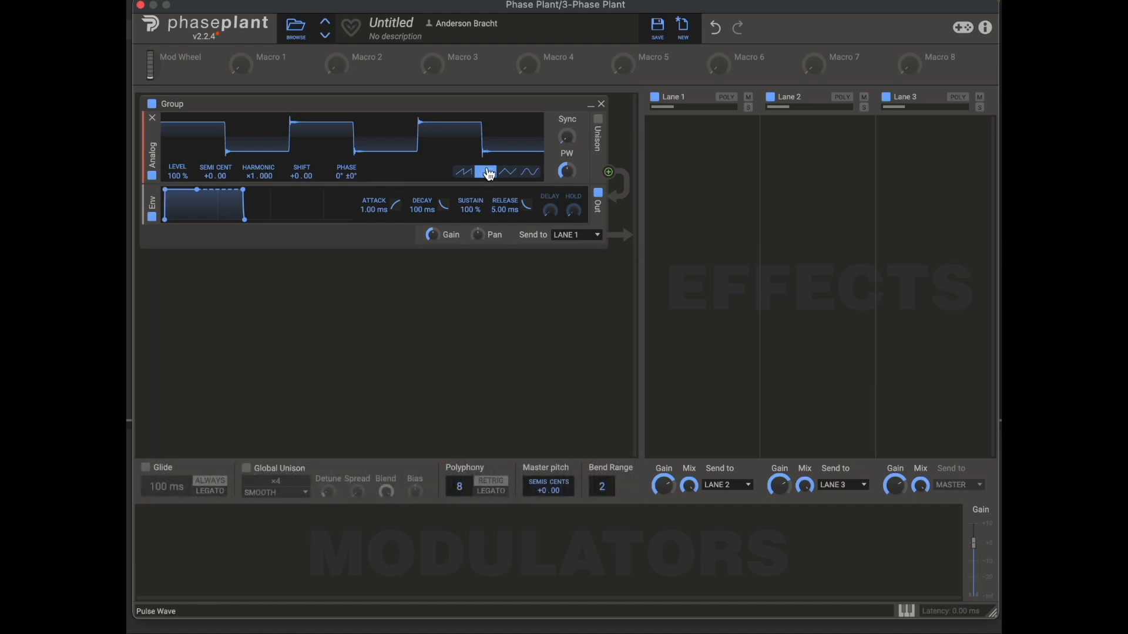
left_click(508, 173)
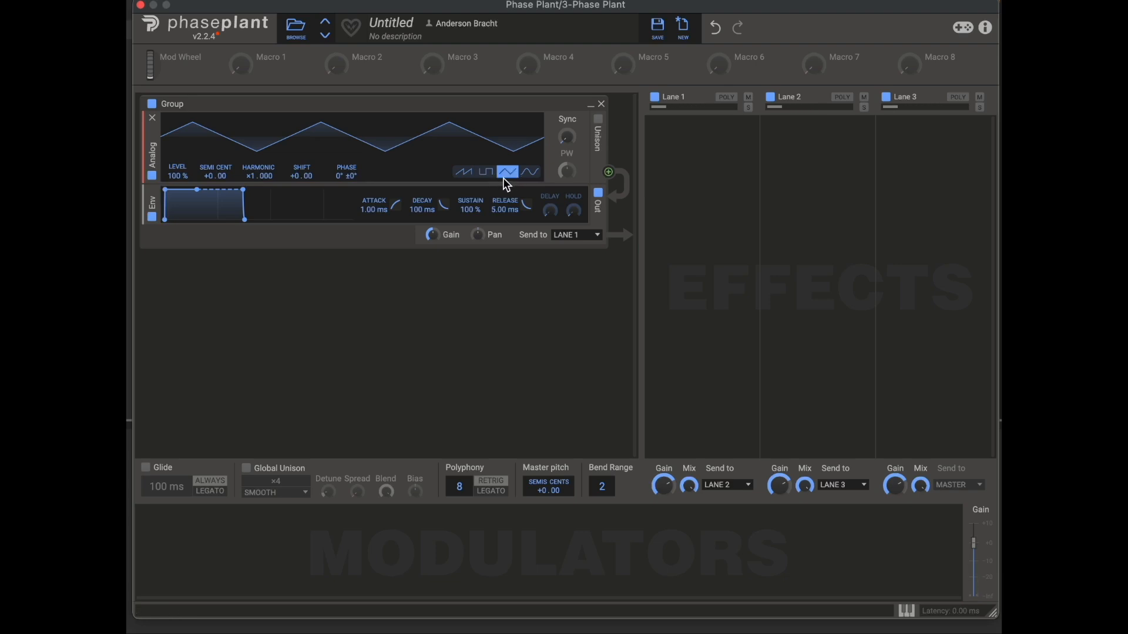
left_click(533, 178)
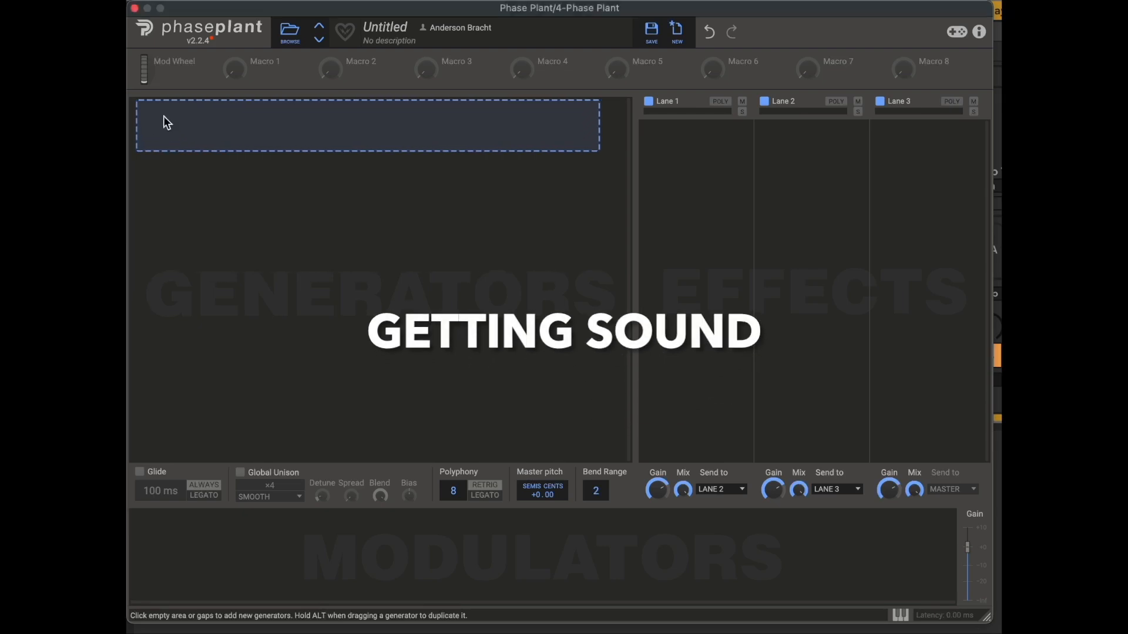
Step: Add an Analog generator to the empty Generators area
left_click(164, 117)
left_click(189, 165)
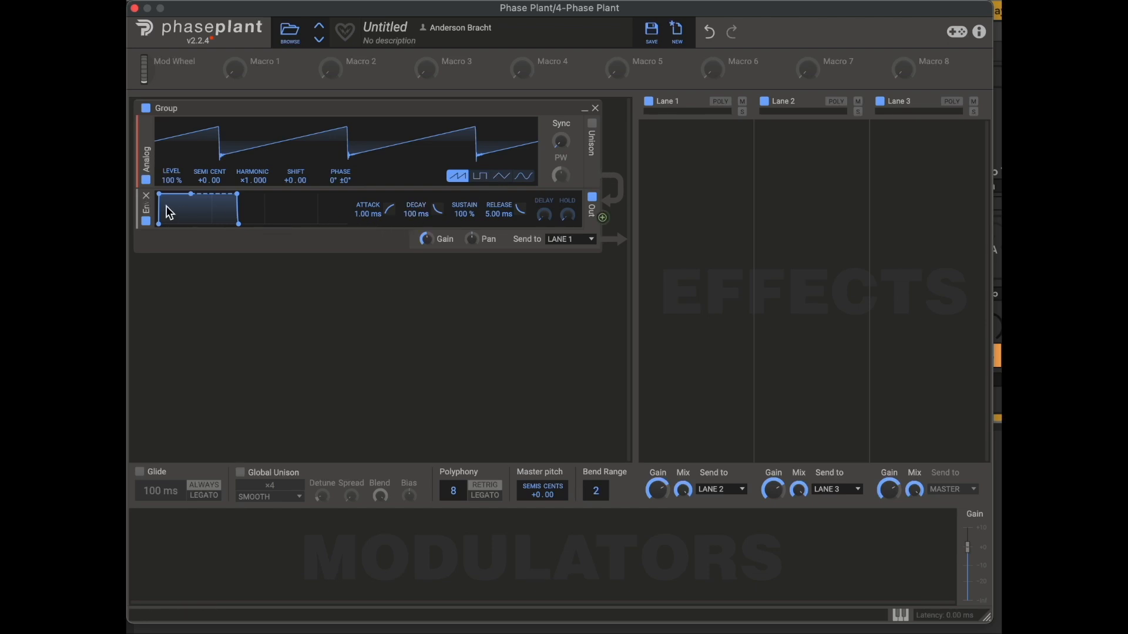
Step: Shape the envelope to a 505 ms attack, 385 ms decay, 57% sustain and 326 ms release
left_click_drag(159, 193, 211, 210)
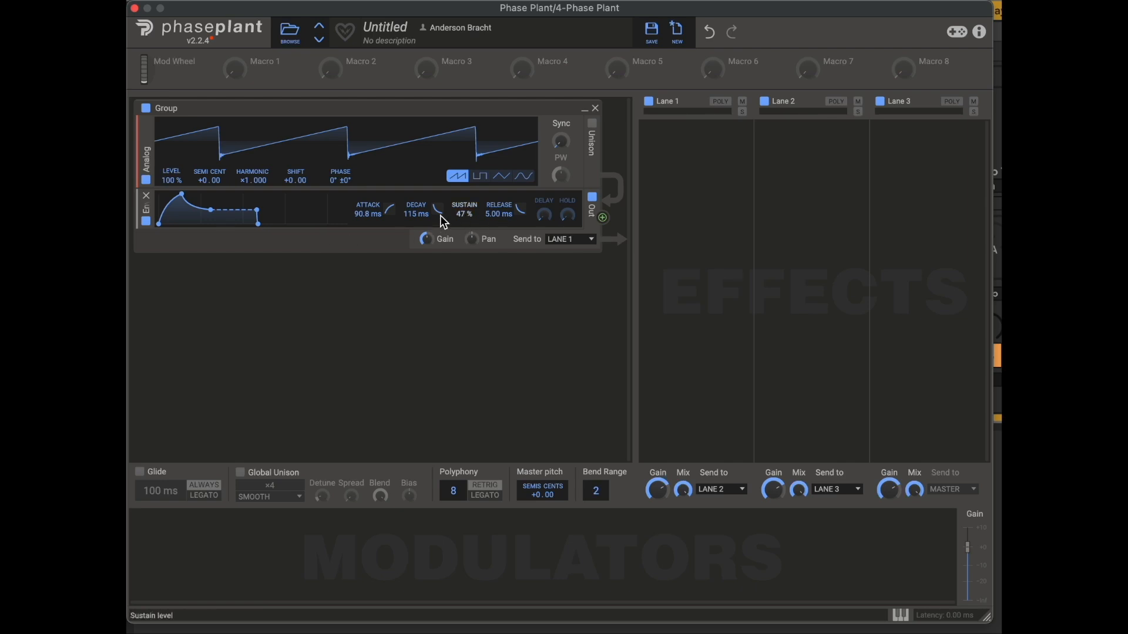
left_click_drag(464, 214, 464, 229)
mouse_move(369, 215)
left_mouse_down()
mouse_move(369, 194)
mouse_move(369, 233)
left_mouse_up()
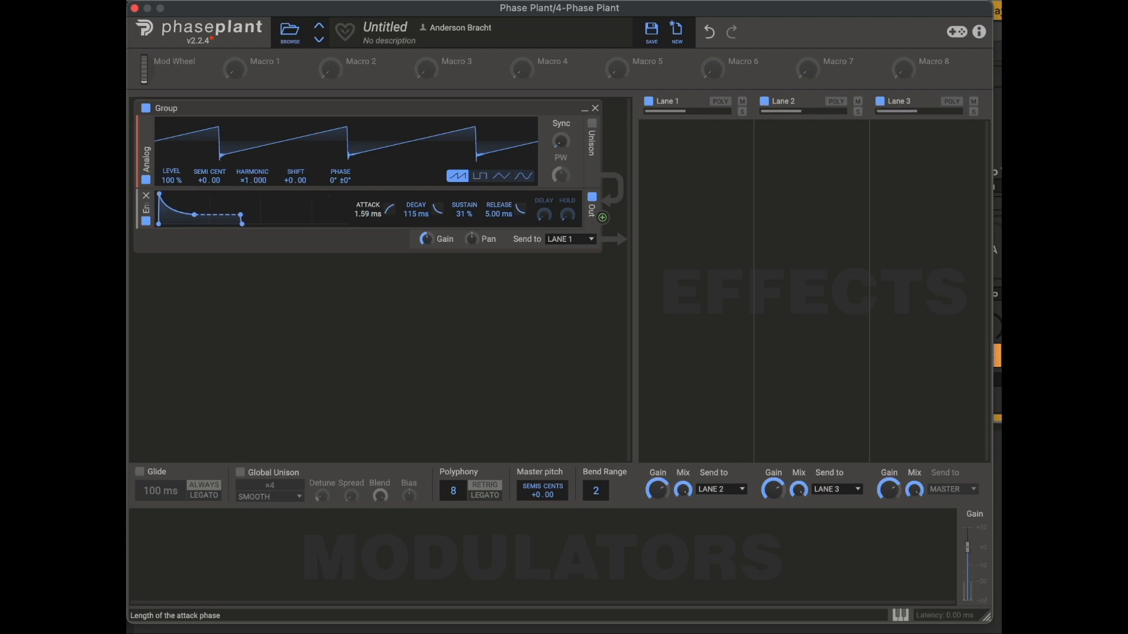
left_click_drag(462, 214, 502, 222)
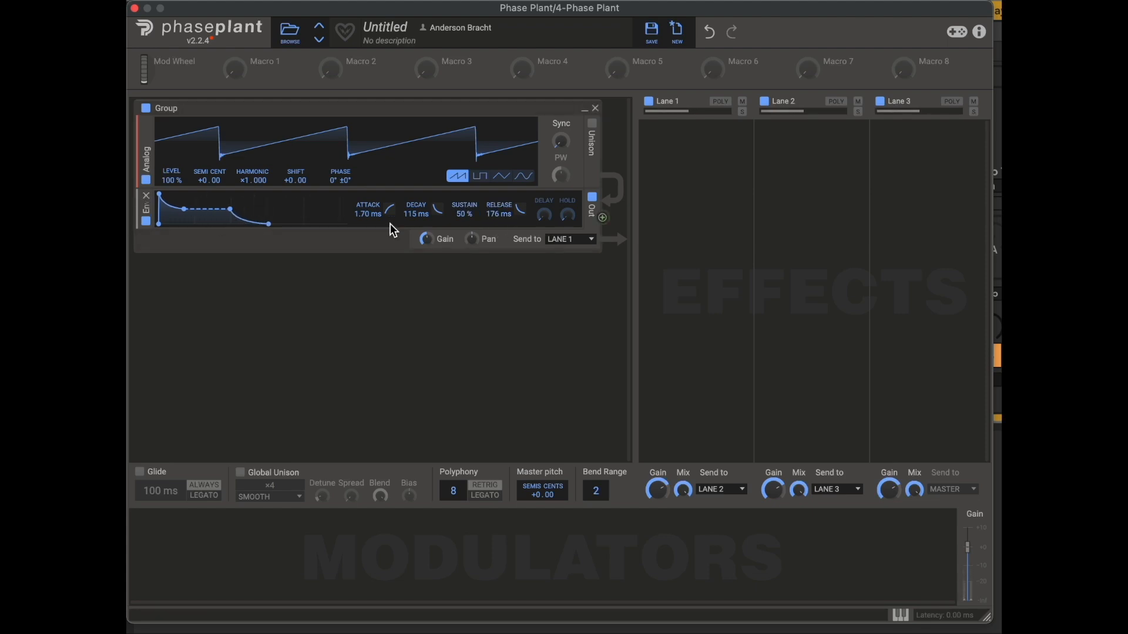
left_click_drag(367, 214, 497, 212)
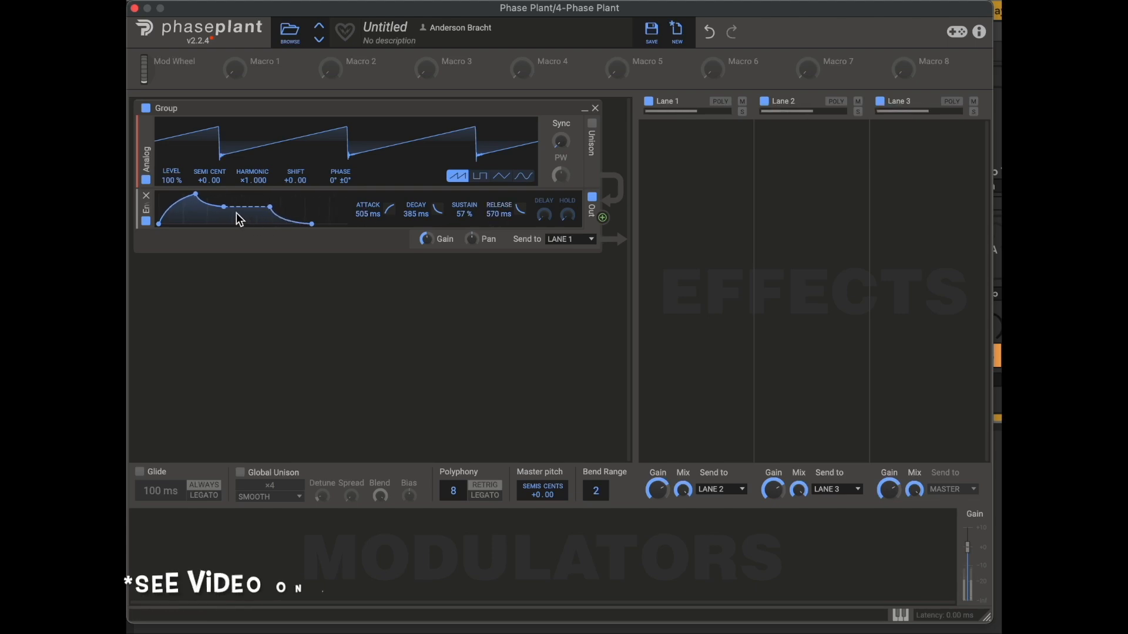
left_click_drag(311, 223, 308, 226)
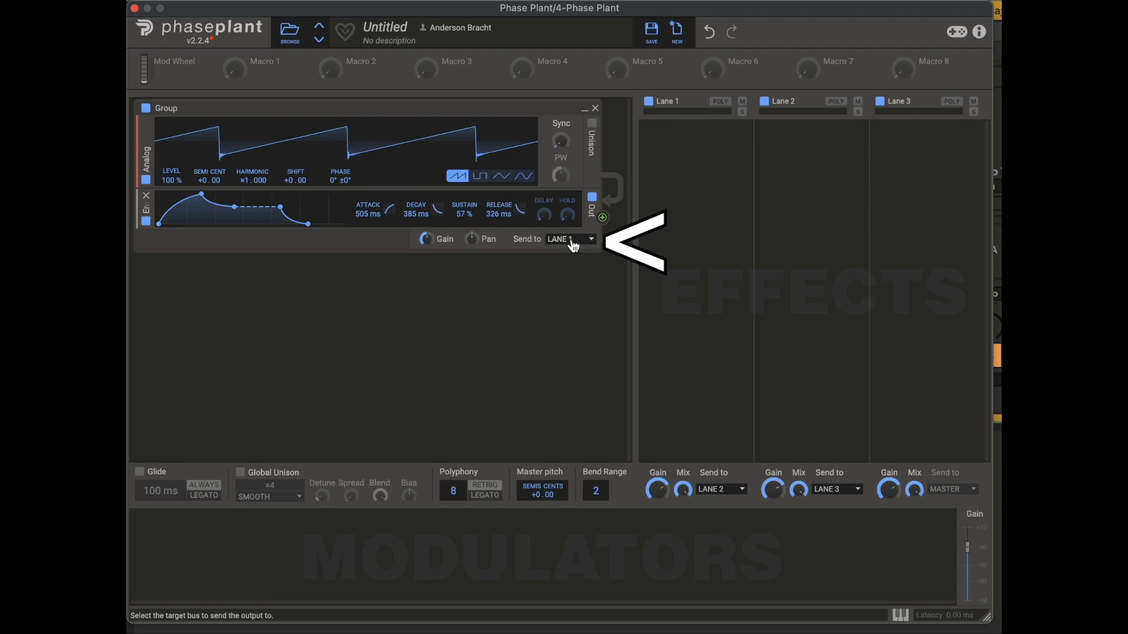
Step: Keep the group's output routed to Lane 1 and set the envelope's attack to 15.2 ms
left_click(594, 241)
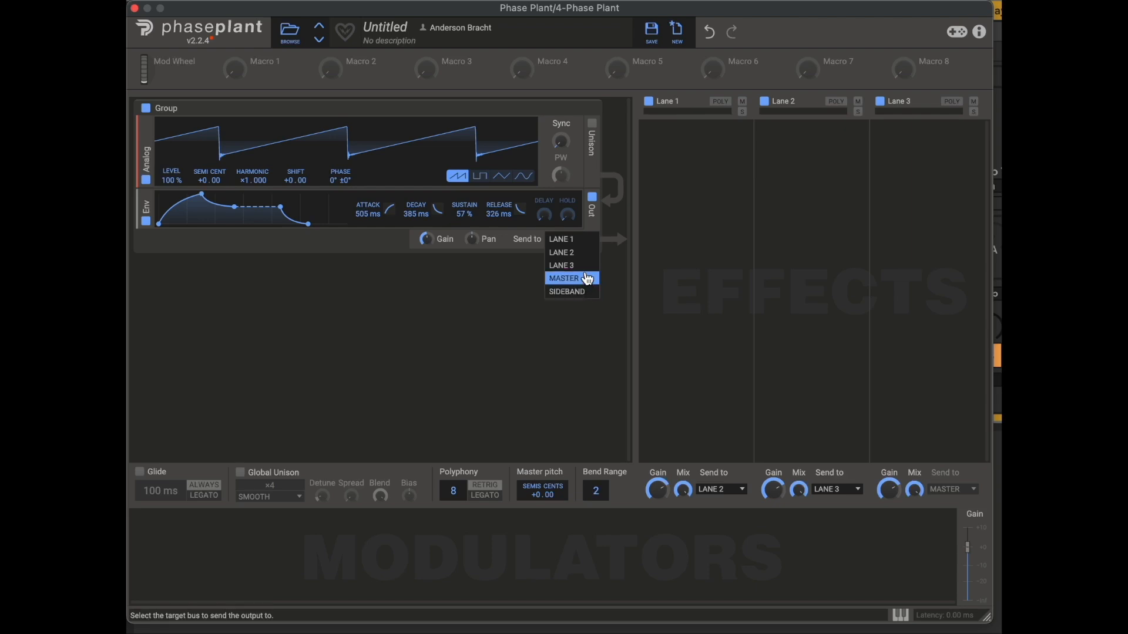
left_click(581, 239)
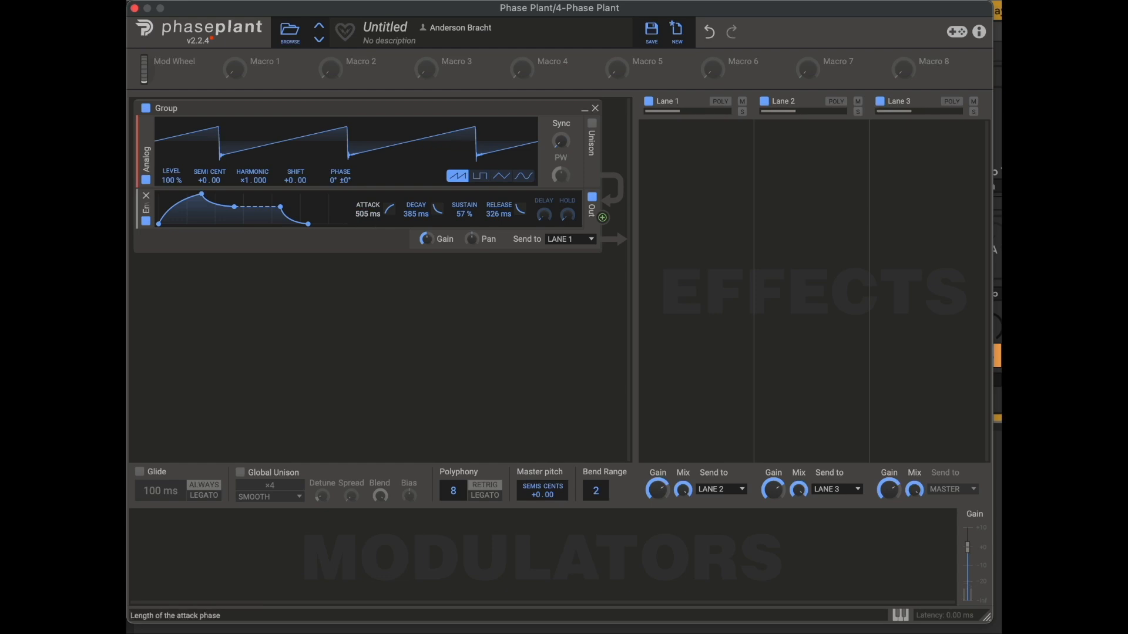
double_click(361, 215)
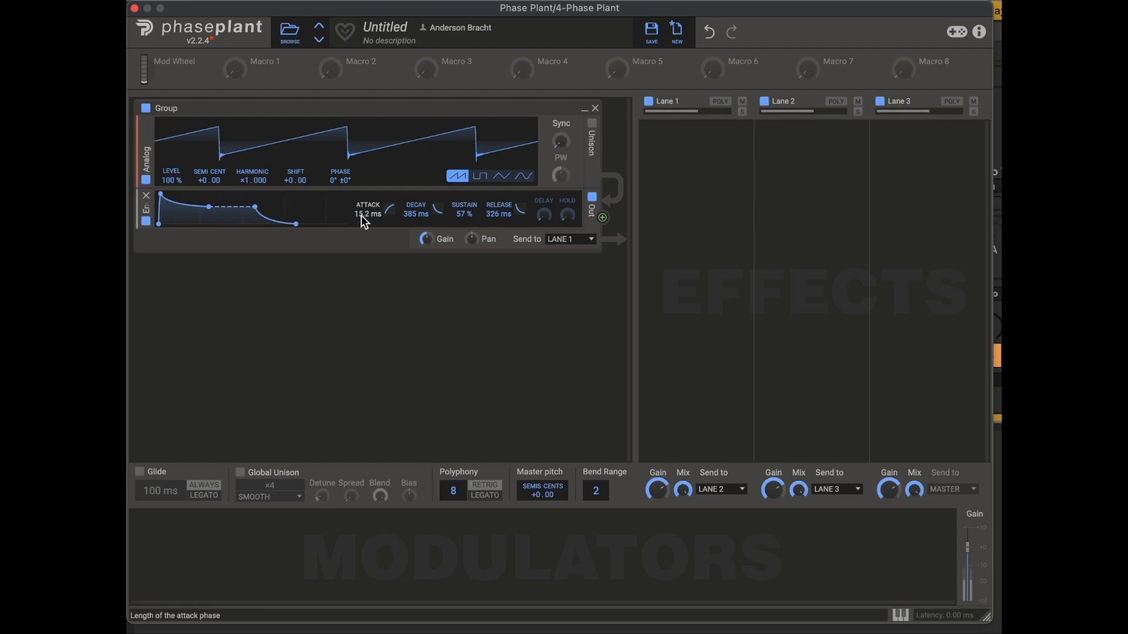
Step: Replace the Envelope output with a new one shaped to 121 ms attack, 99.0 ms decay, 36% sustain and 78.5 ms release
left_click(147, 196)
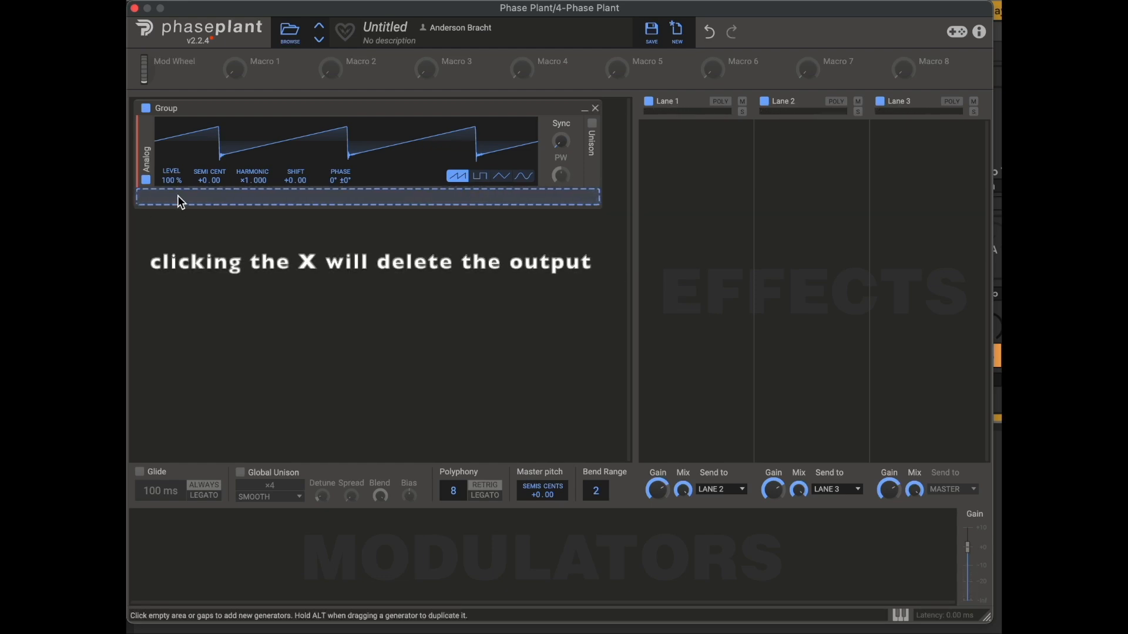
left_click(354, 200)
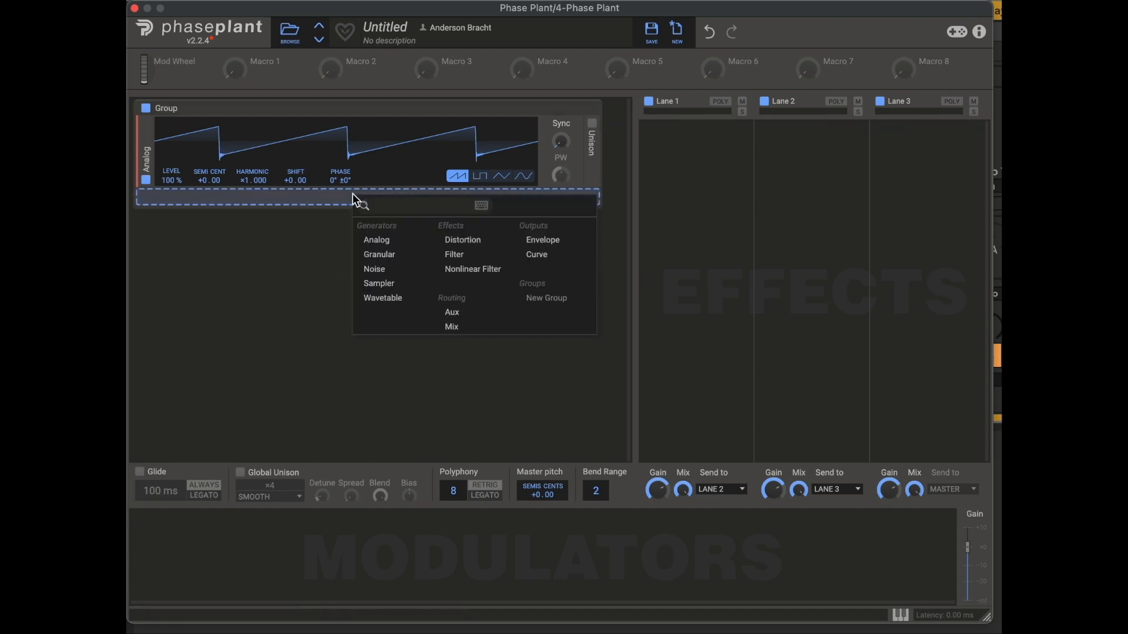
left_click(296, 270)
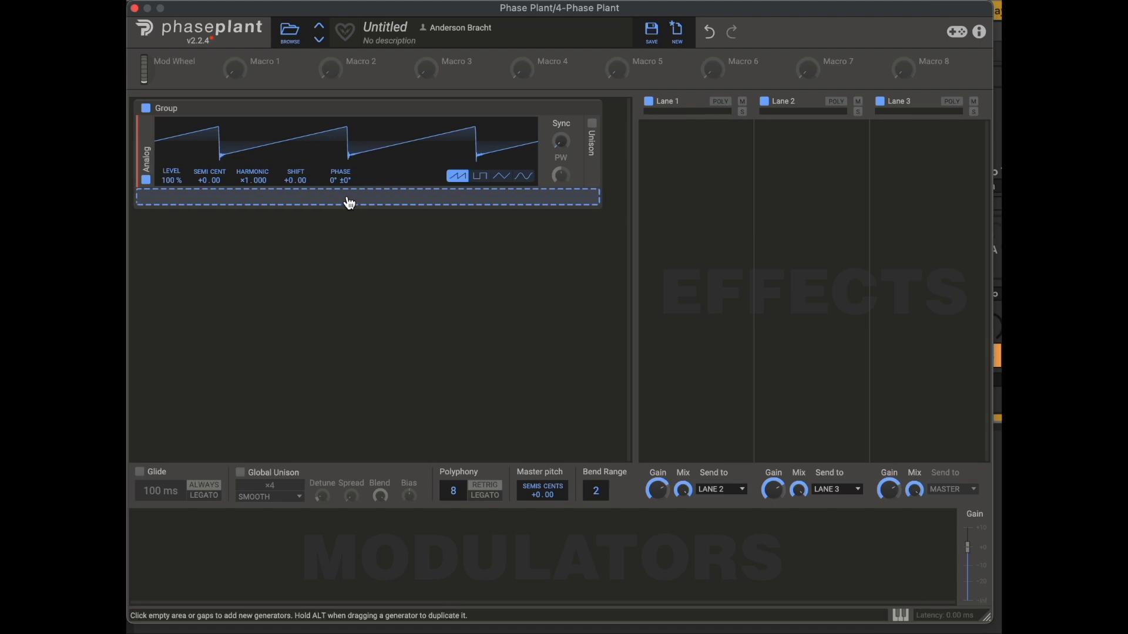
left_click(455, 202)
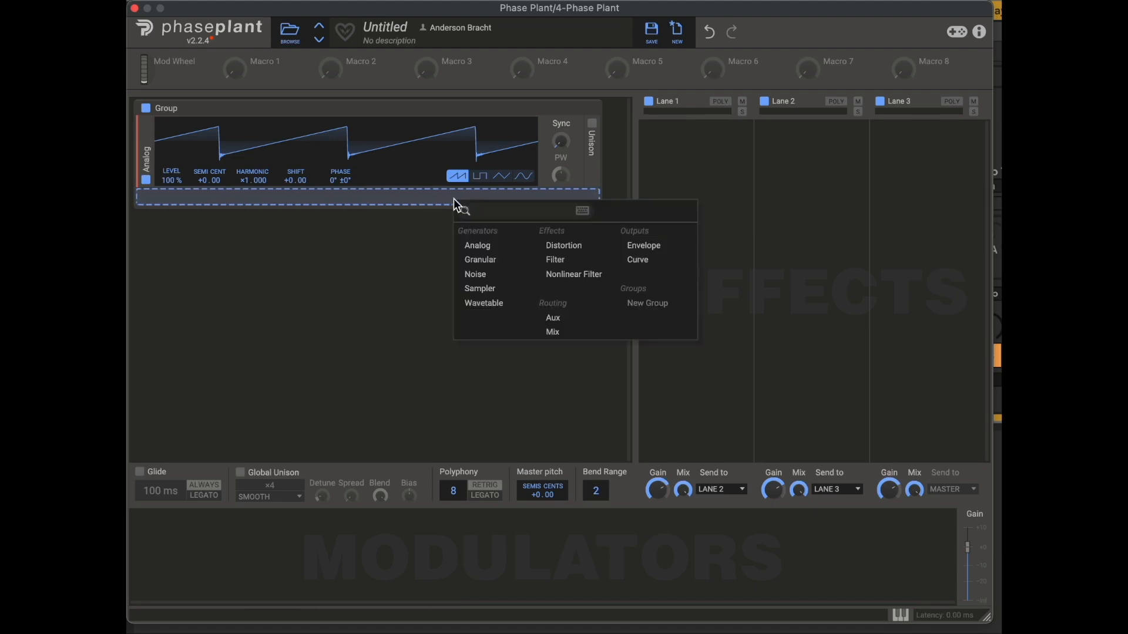
left_click(645, 242)
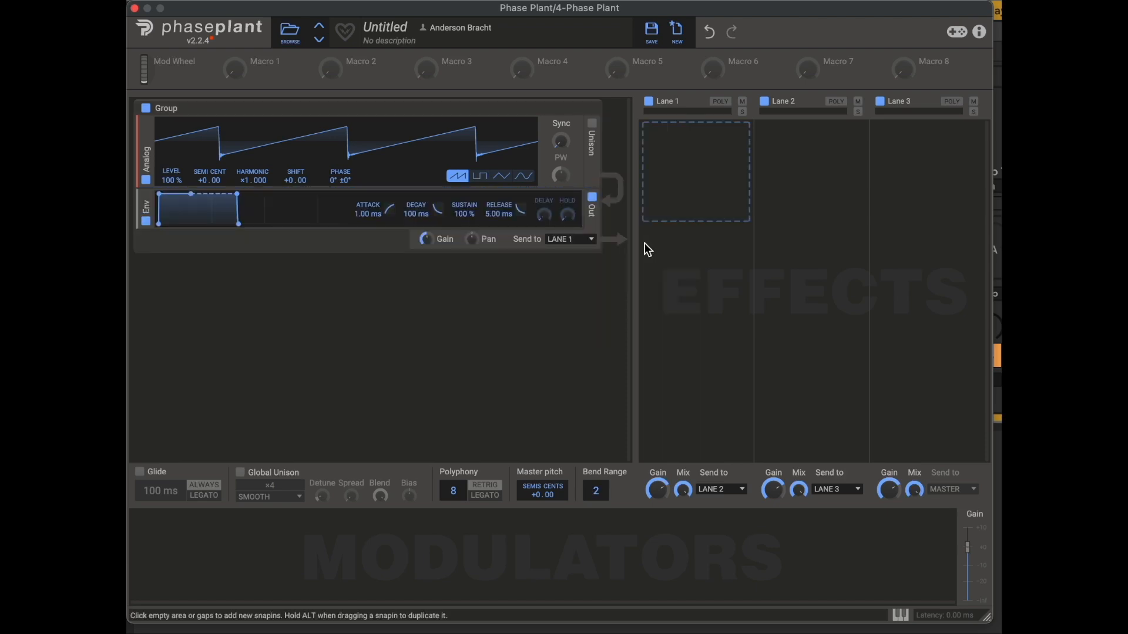
left_click_drag(161, 193, 188, 194)
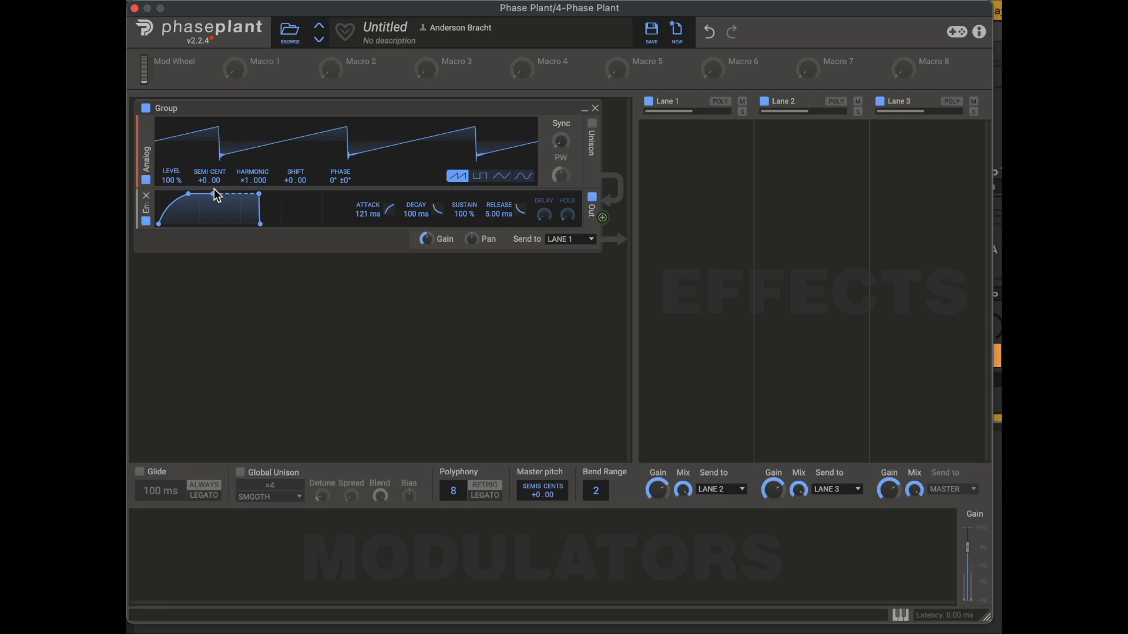
left_click_drag(212, 196, 269, 225)
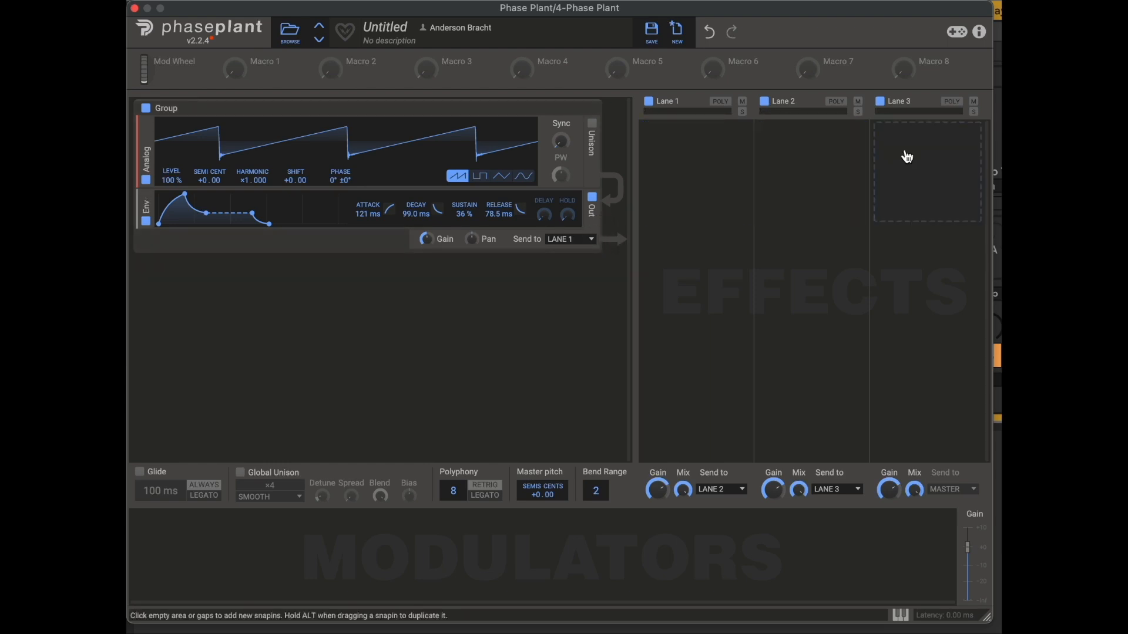
Step: Add a Reverb effect to Lane 1
left_click(683, 159)
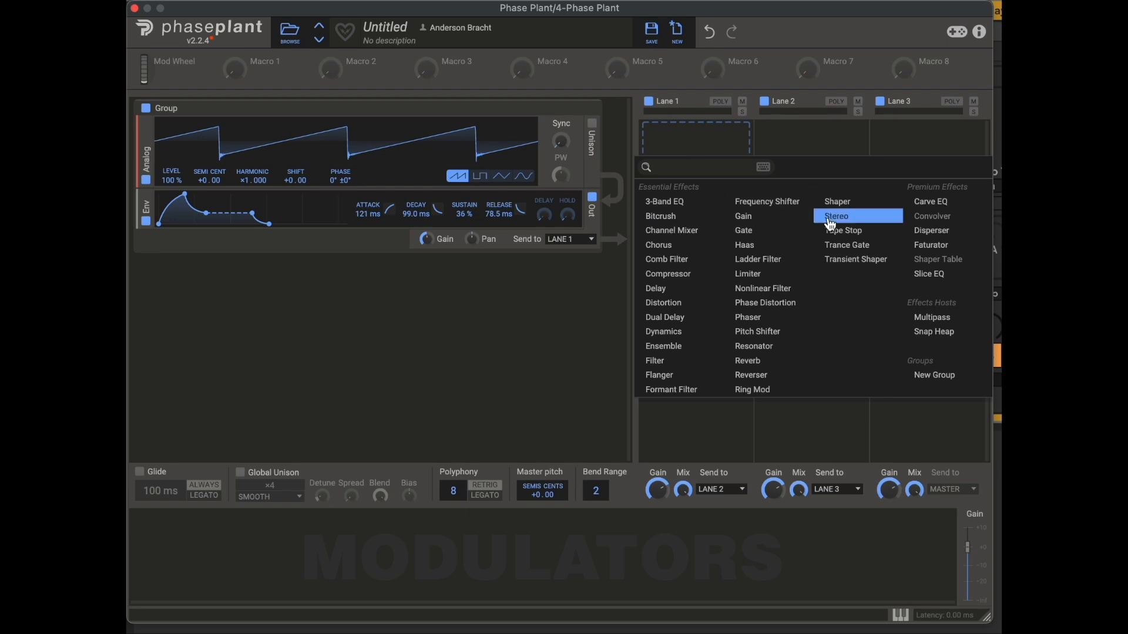
left_click(759, 362)
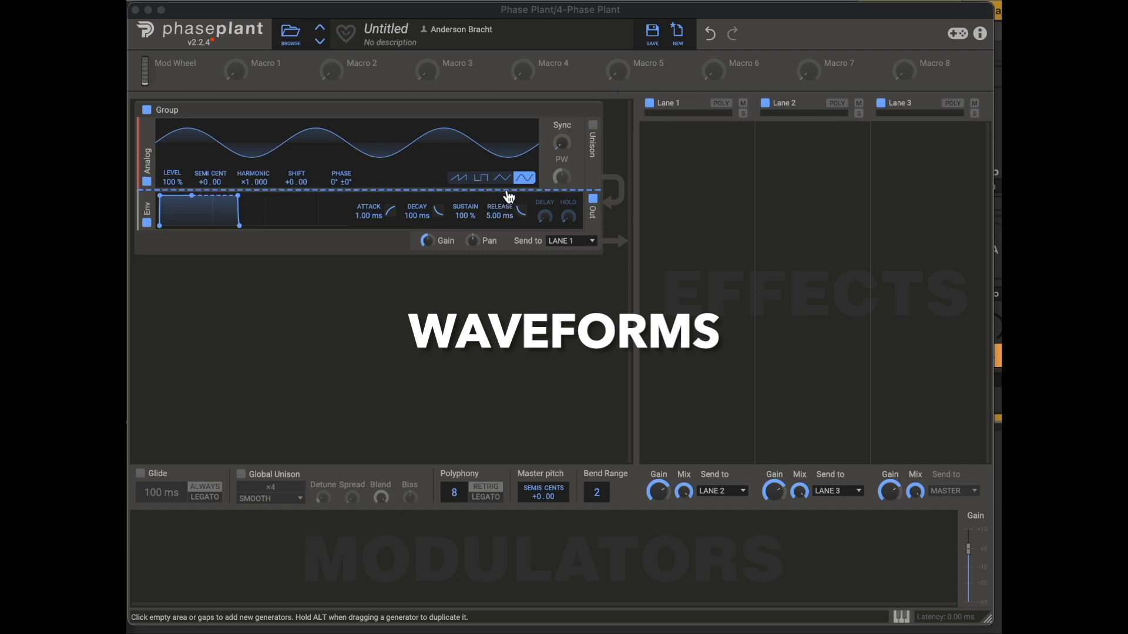
Step: Audition the Analog oscillator's waveforms, going from triangle down to sawtooth and back up through pulse and triangle to sine
left_click(503, 177)
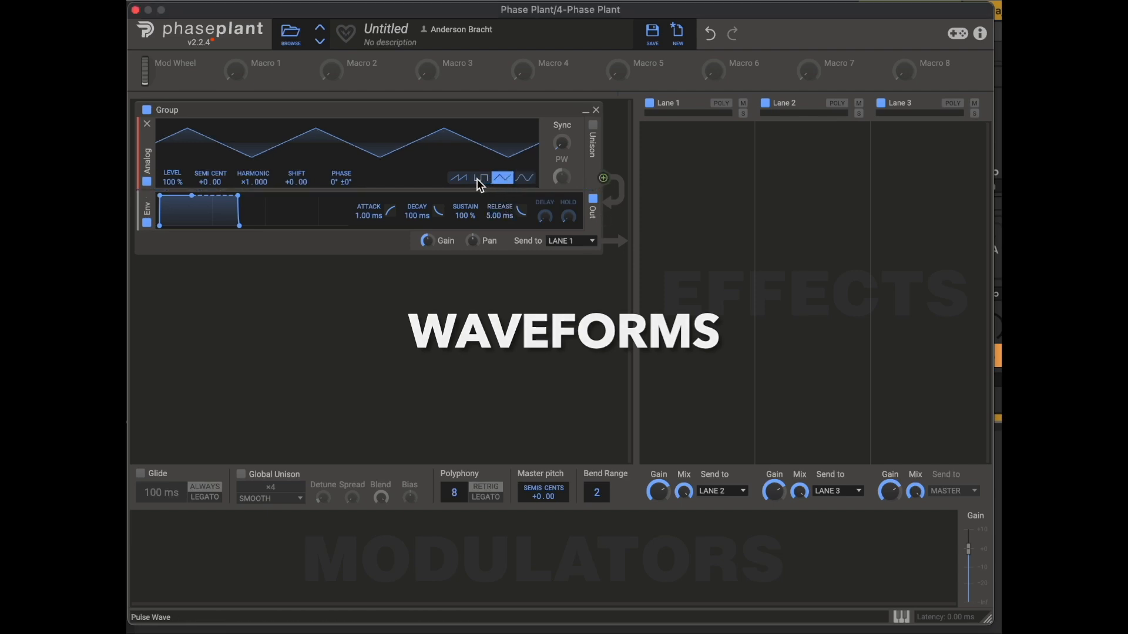
left_click(476, 179)
left_click(458, 179)
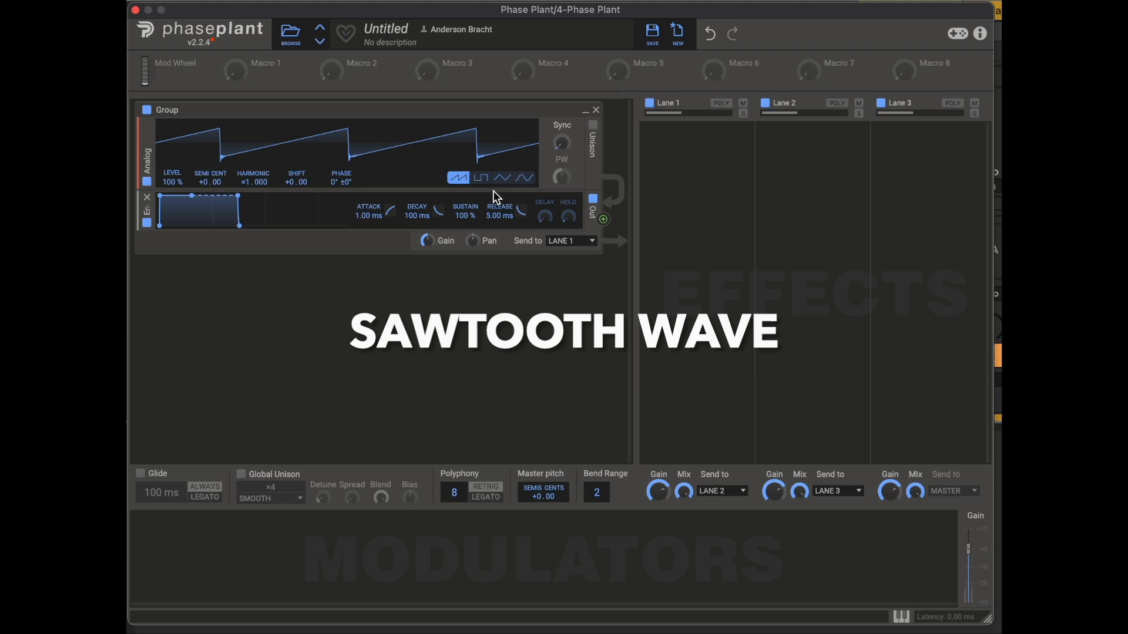
left_click(480, 178)
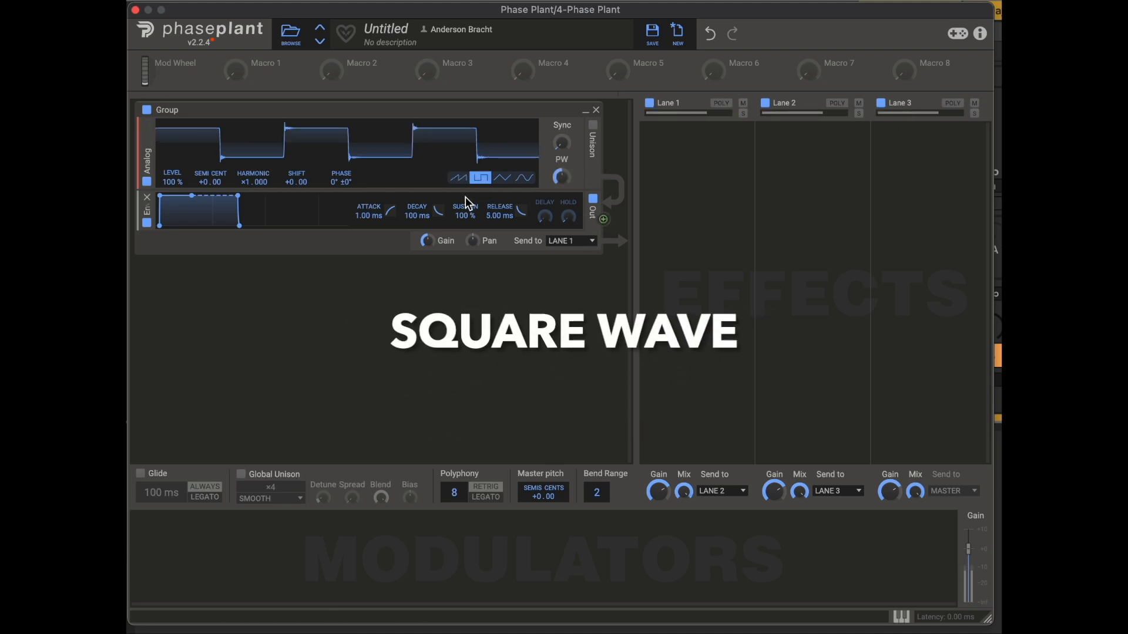
left_click(503, 179)
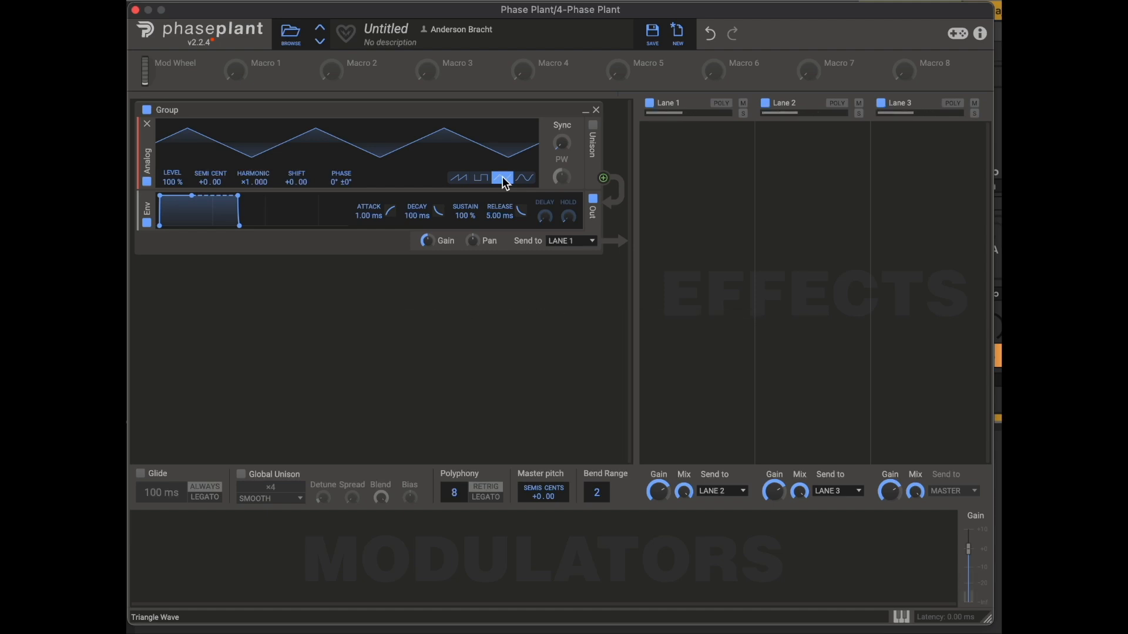
left_click(524, 179)
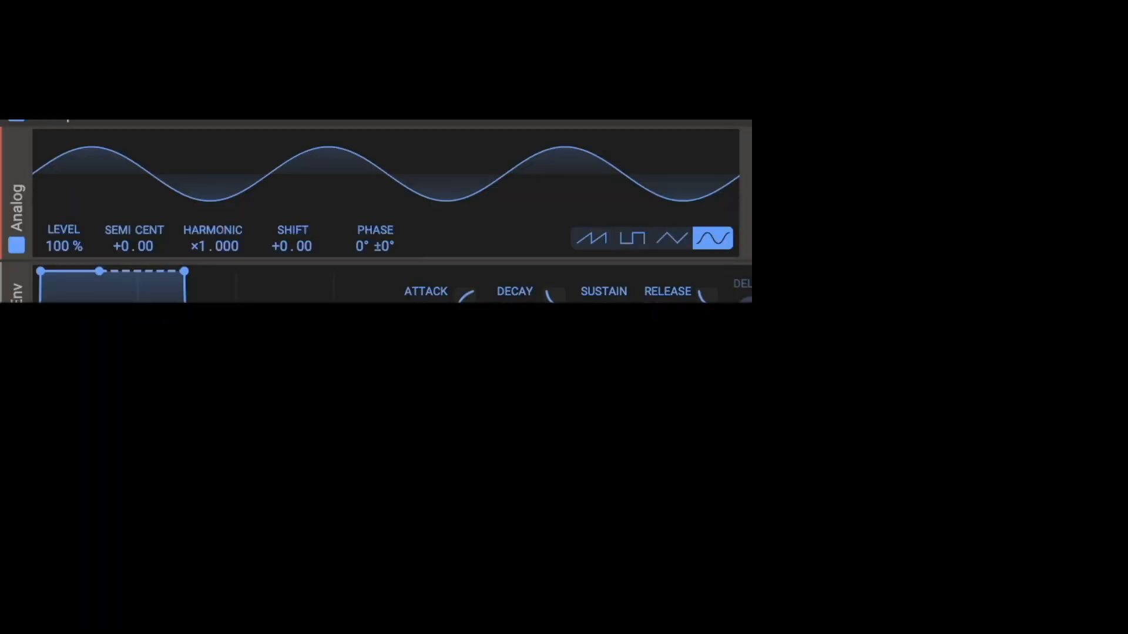
Step: Compare the triangle, pulse and sawtooth waveform shapes, finishing on the sine wave
left_click(673, 249)
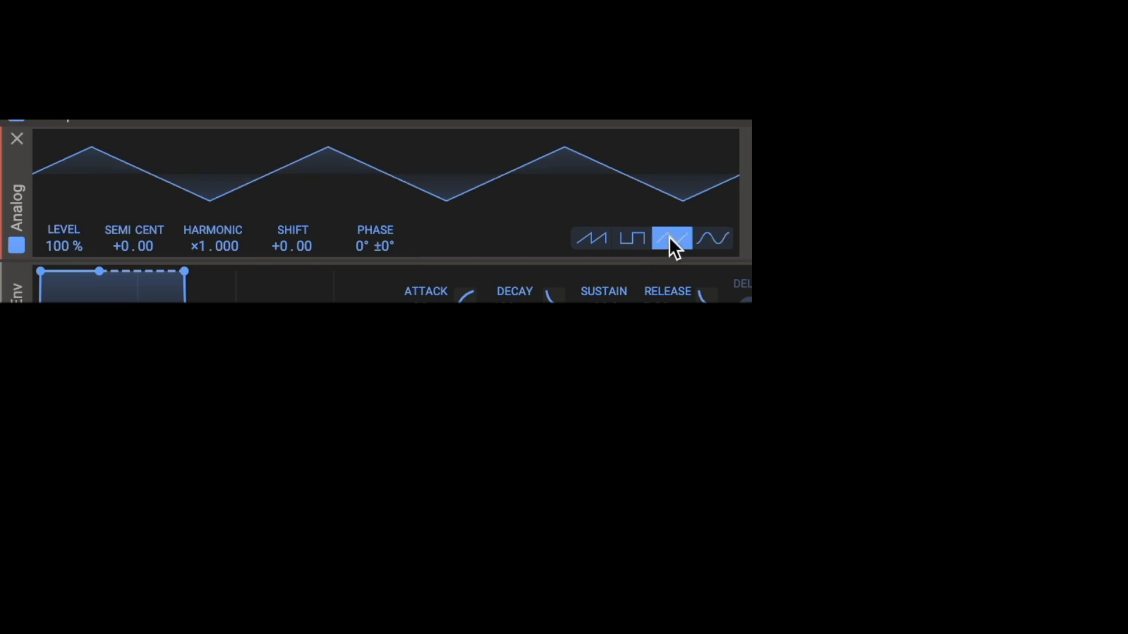
left_click(630, 238)
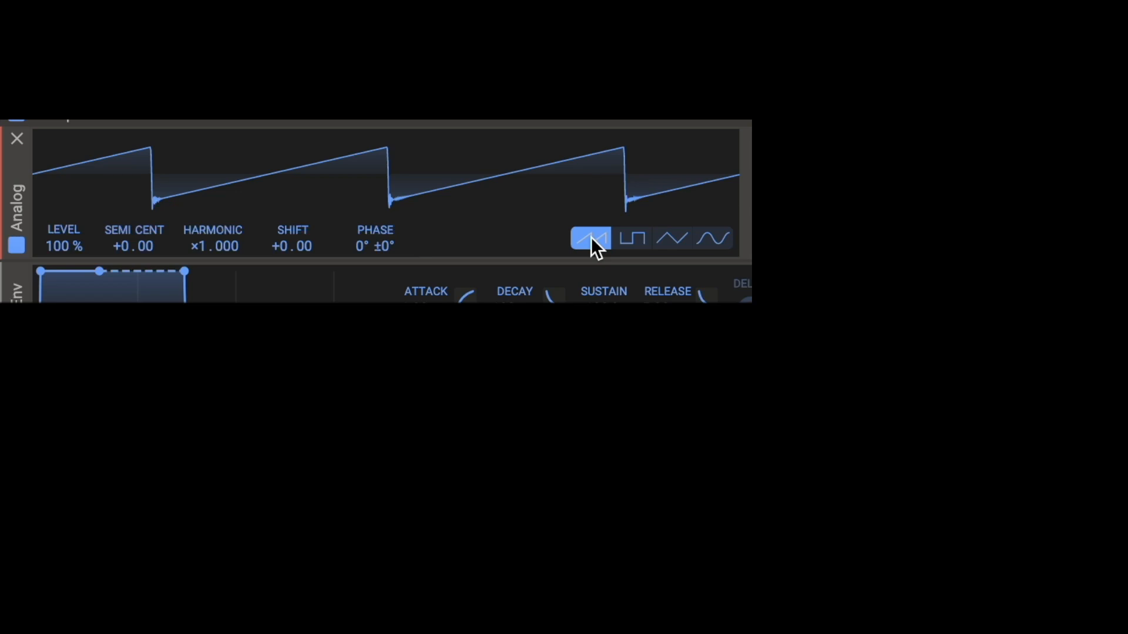
left_click(713, 238)
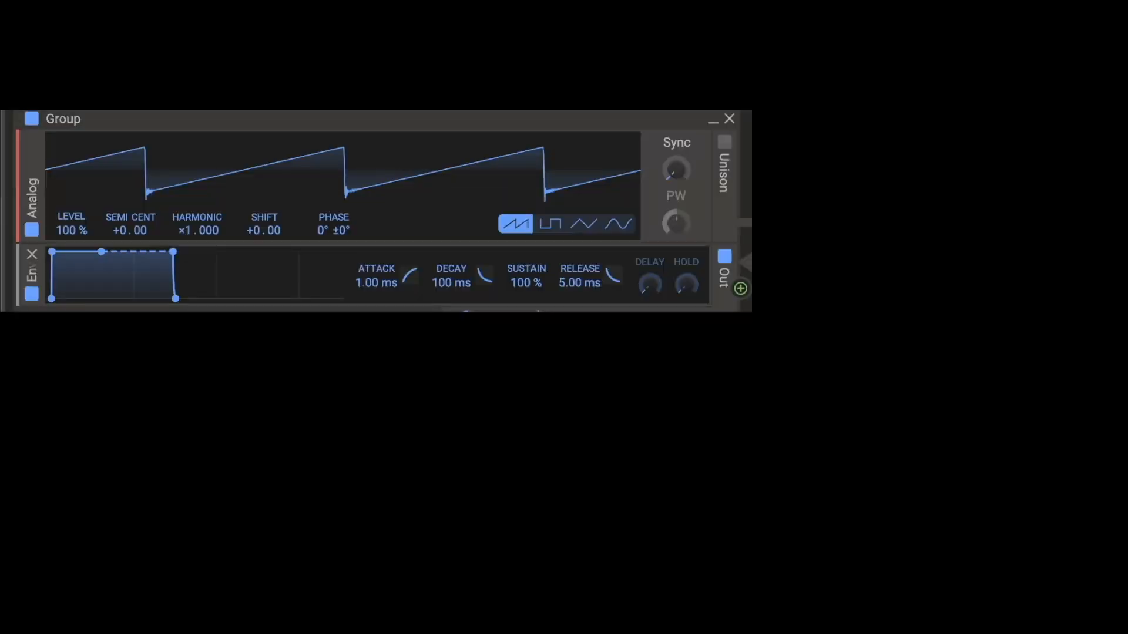
Step: Step the Analog oscillator twice through sine, triangle and pulse, ending on the sawtooth waveform
left_click(617, 226)
left_click(577, 225)
left_click(552, 226)
left_click(517, 224)
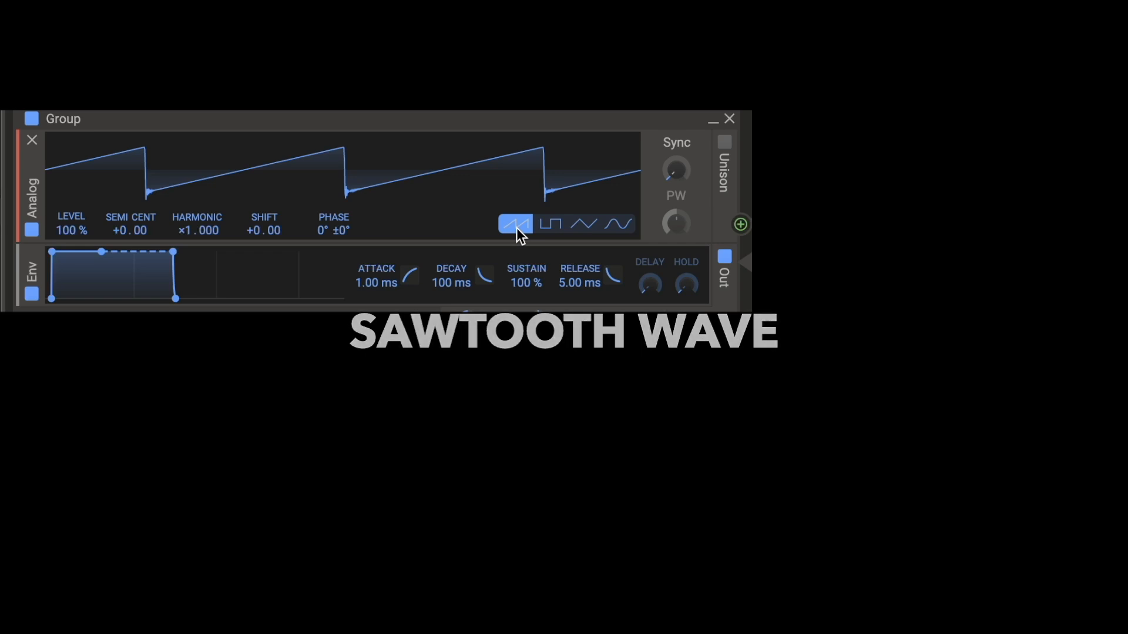
left_click(615, 230)
left_click(587, 231)
left_click(547, 231)
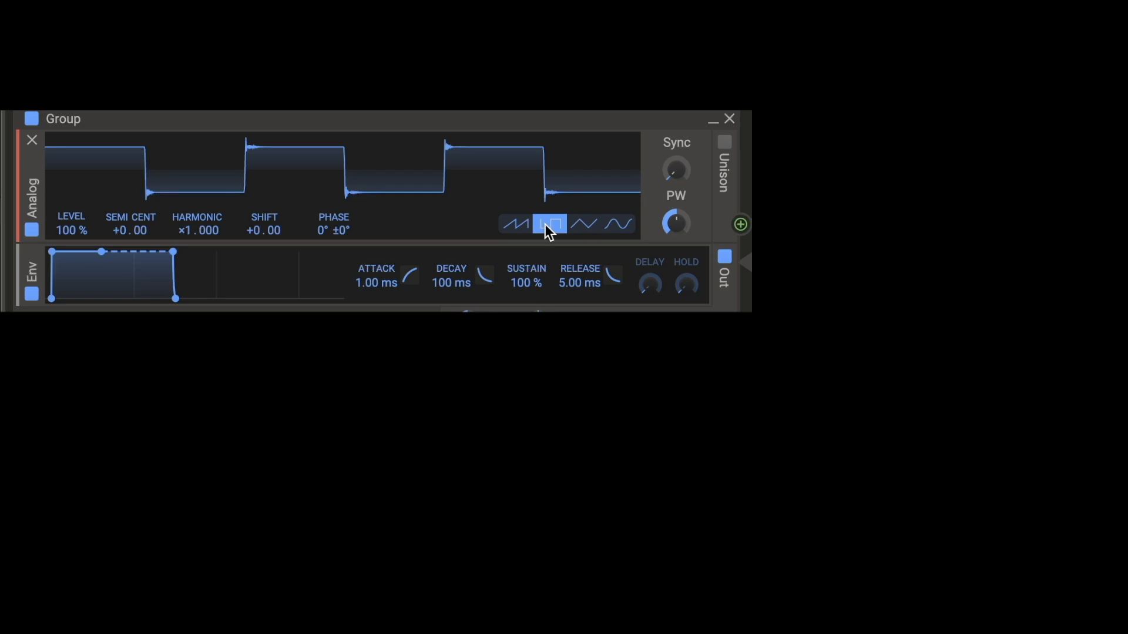
left_click(521, 227)
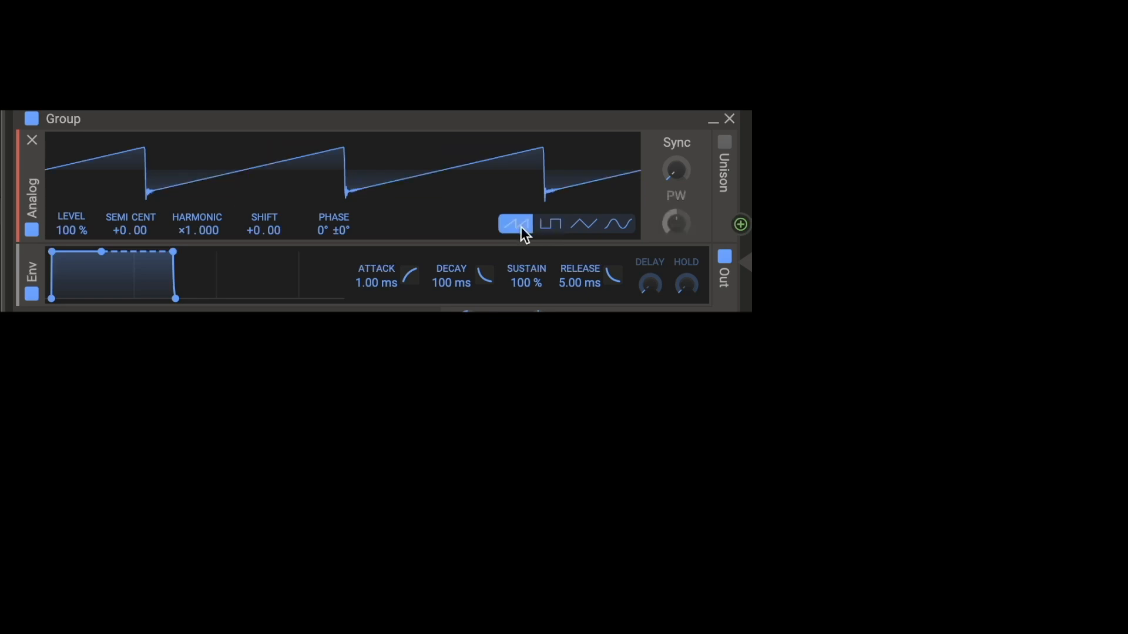
Step: Select the sine waveform on the Analog oscillator and vary its Harmonic multiplier between ×1.000 and ×4.000 to compare the resulting frequencies
left_click(624, 231)
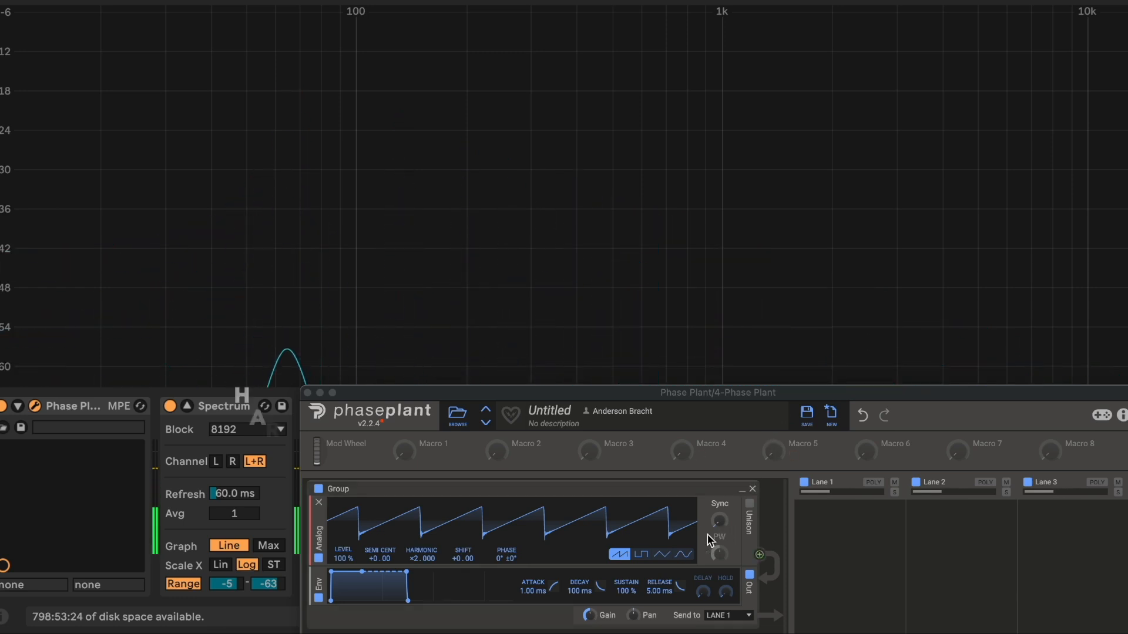
left_click(683, 555)
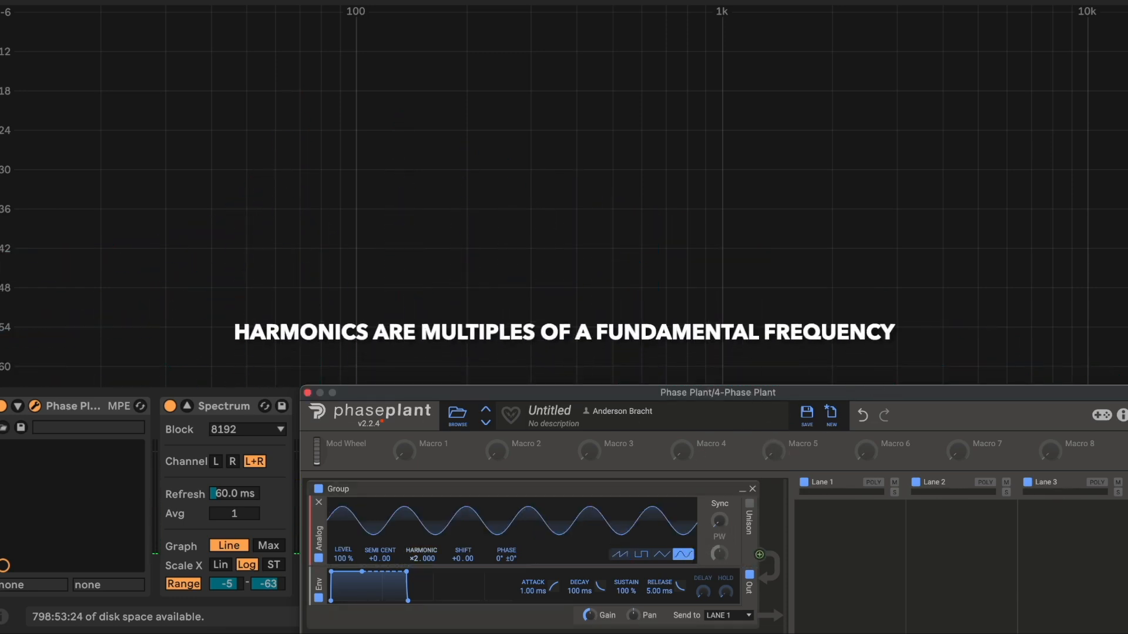
left_click_drag(415, 560, 415, 582)
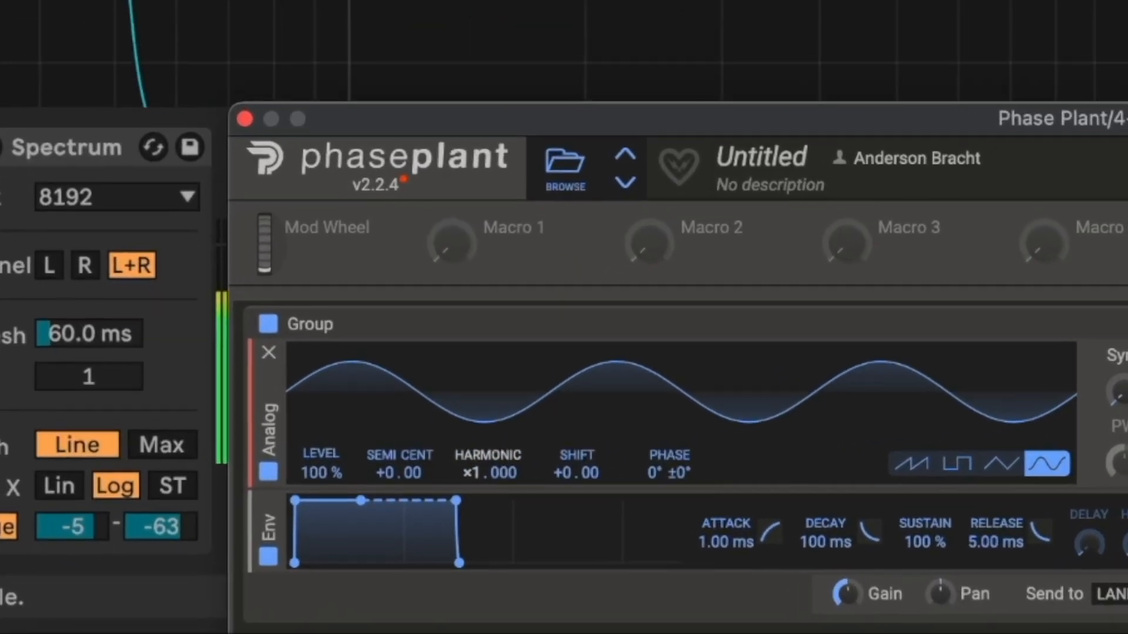
left_click_drag(490, 473, 489, 432)
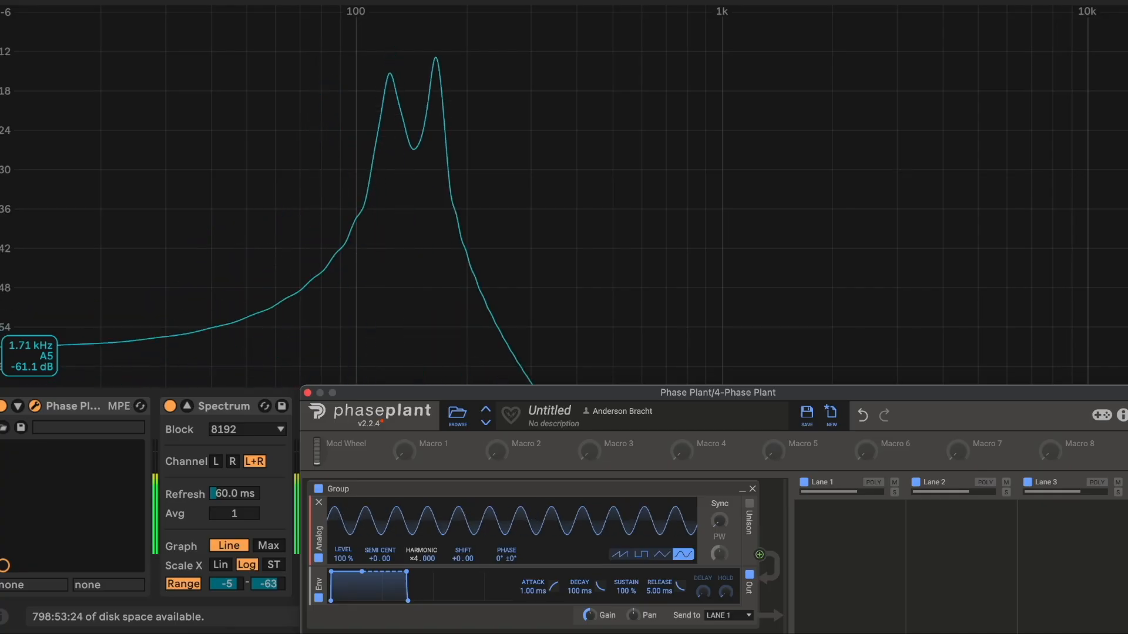
mouse_move(419, 560)
left_mouse_down()
mouse_move(419, 347)
mouse_move(418, 559)
left_mouse_up()
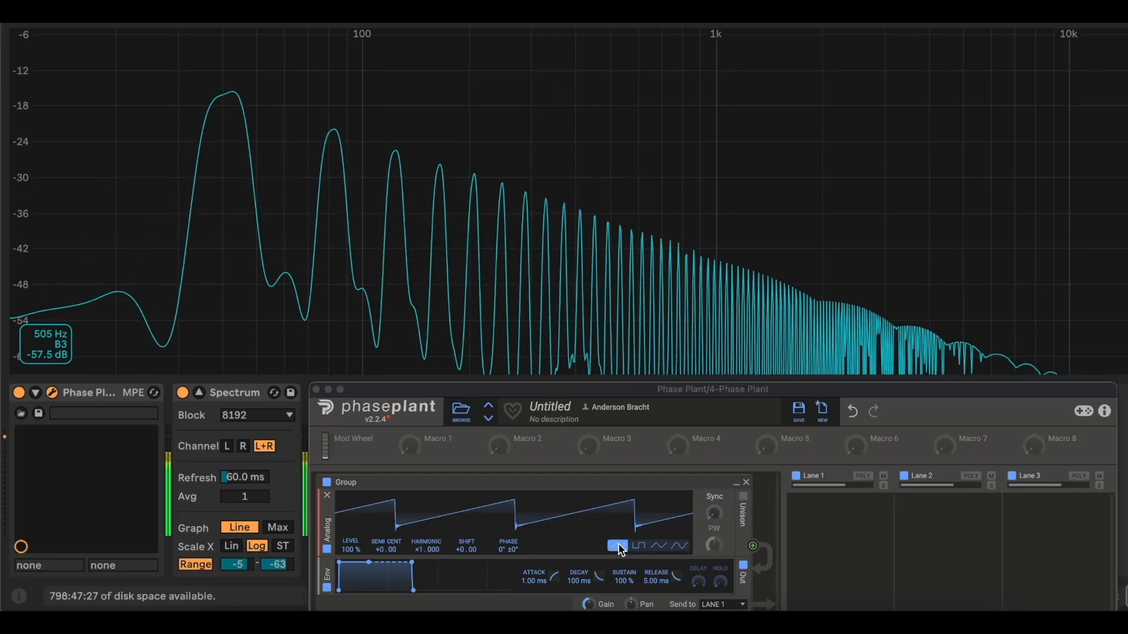
Step: Alternate the Analog oscillator between the square and sawtooth waveforms to compare their harmonics in the Spectrum, ending on sawtooth
left_click(639, 547)
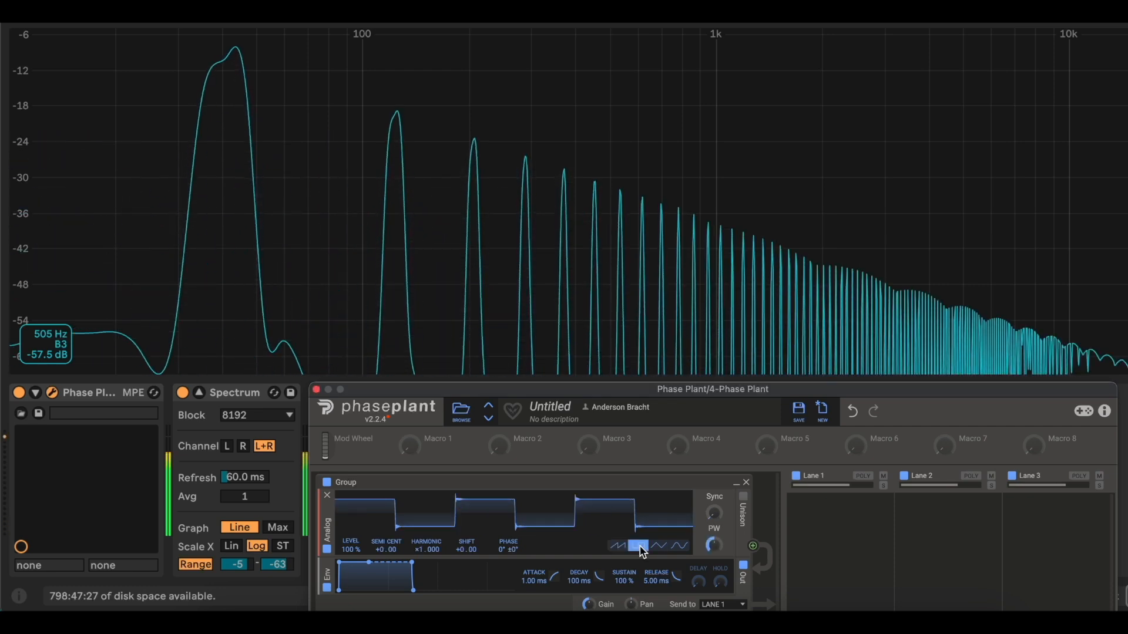
left_click(625, 546)
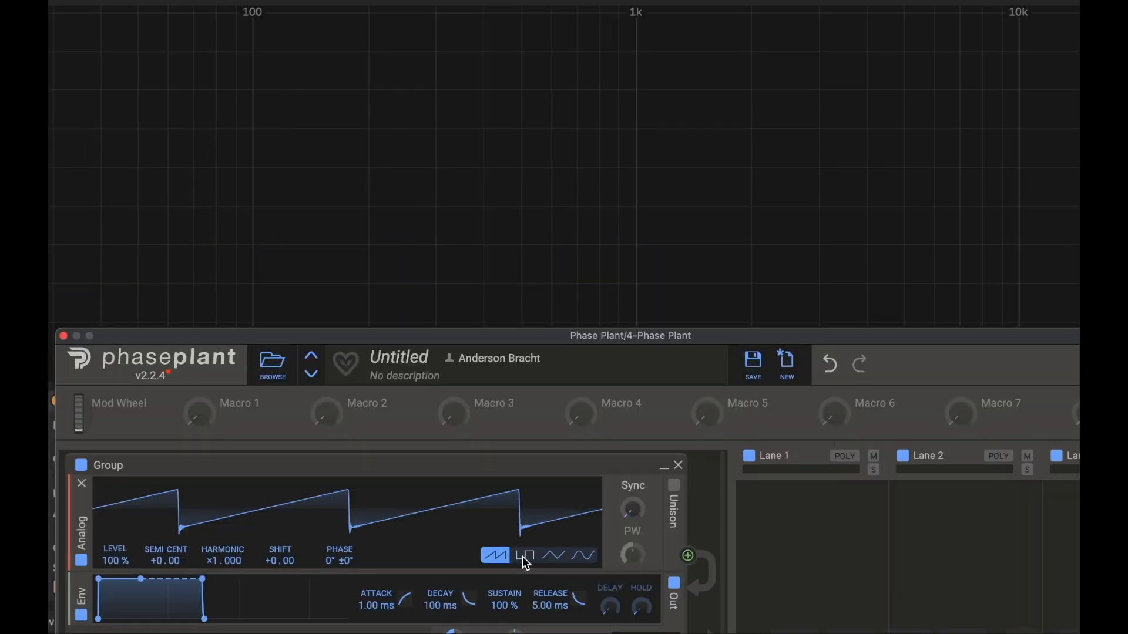
left_click(525, 559)
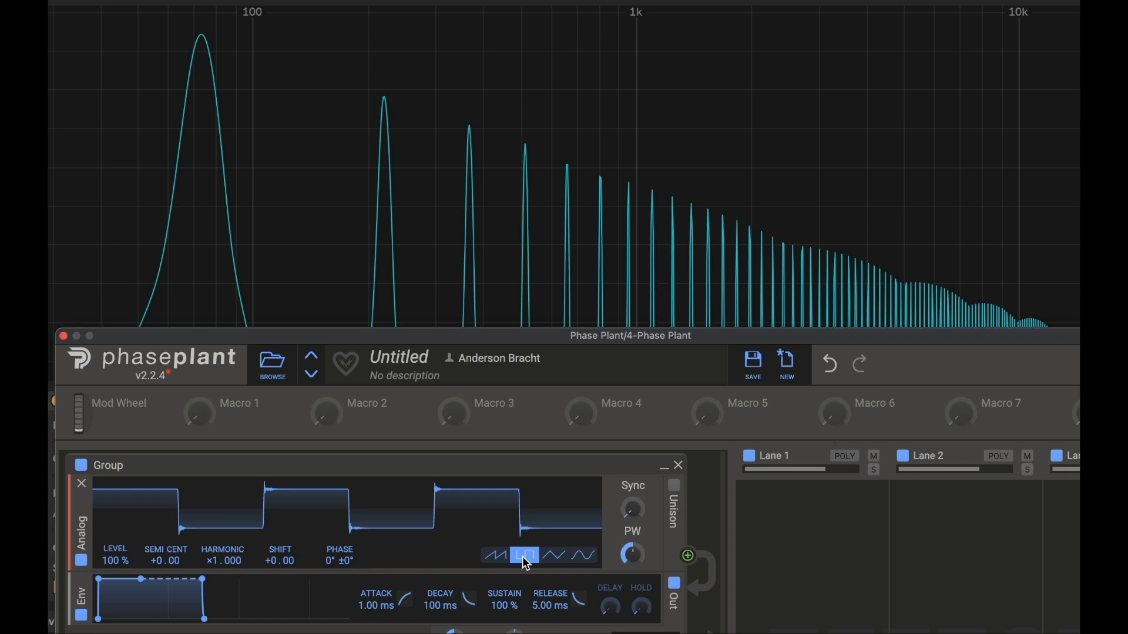
left_click(500, 556)
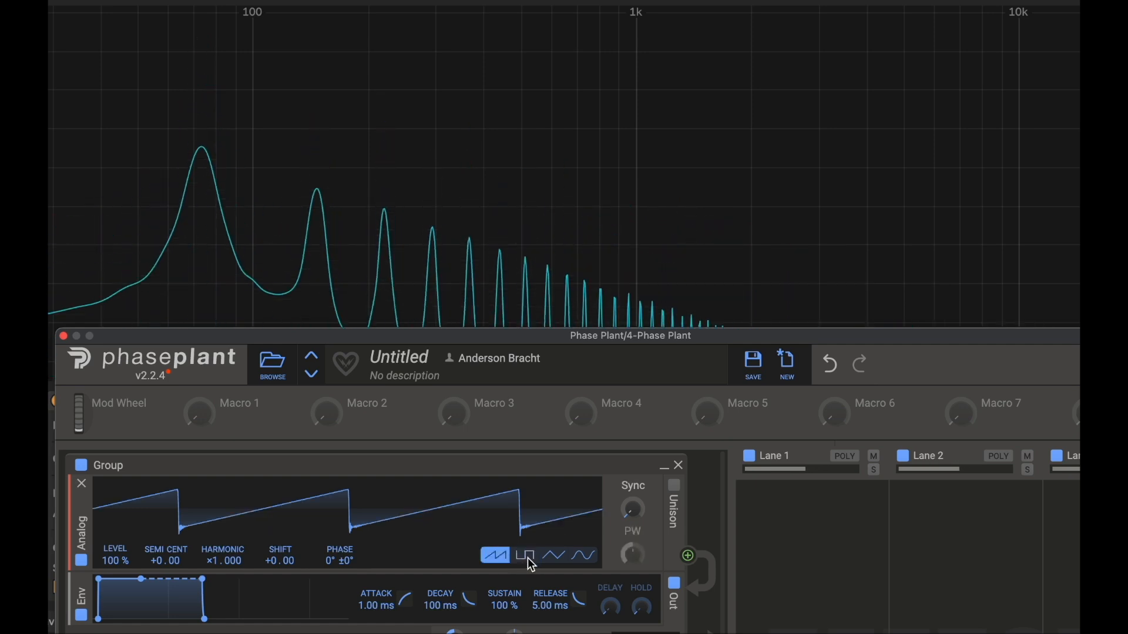
left_click(527, 557)
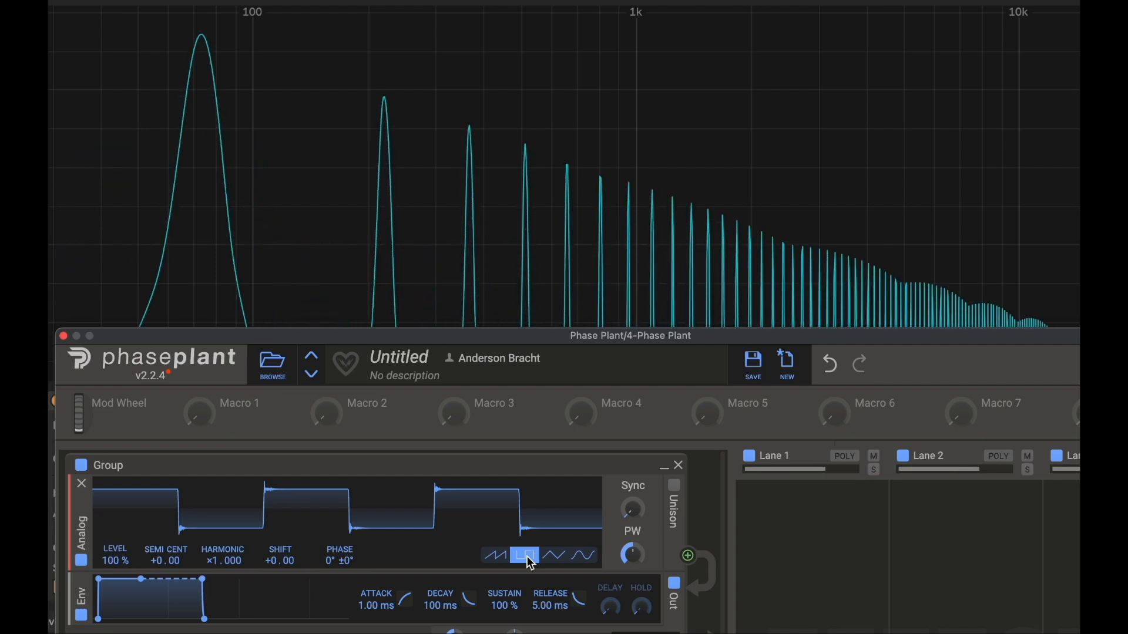
left_click(497, 555)
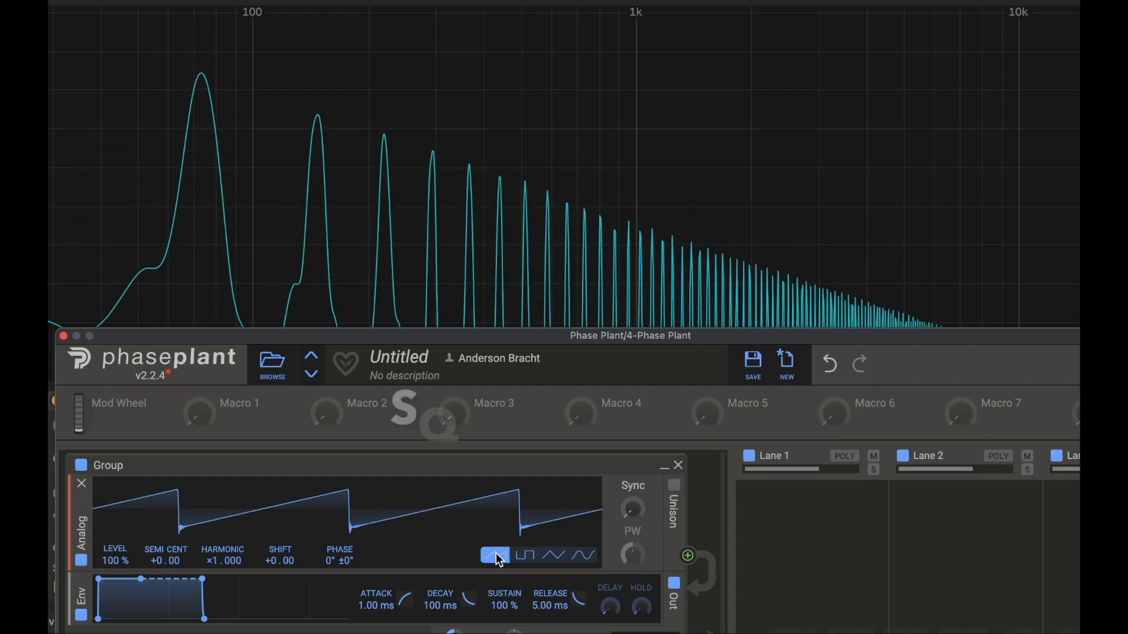
left_click(527, 557)
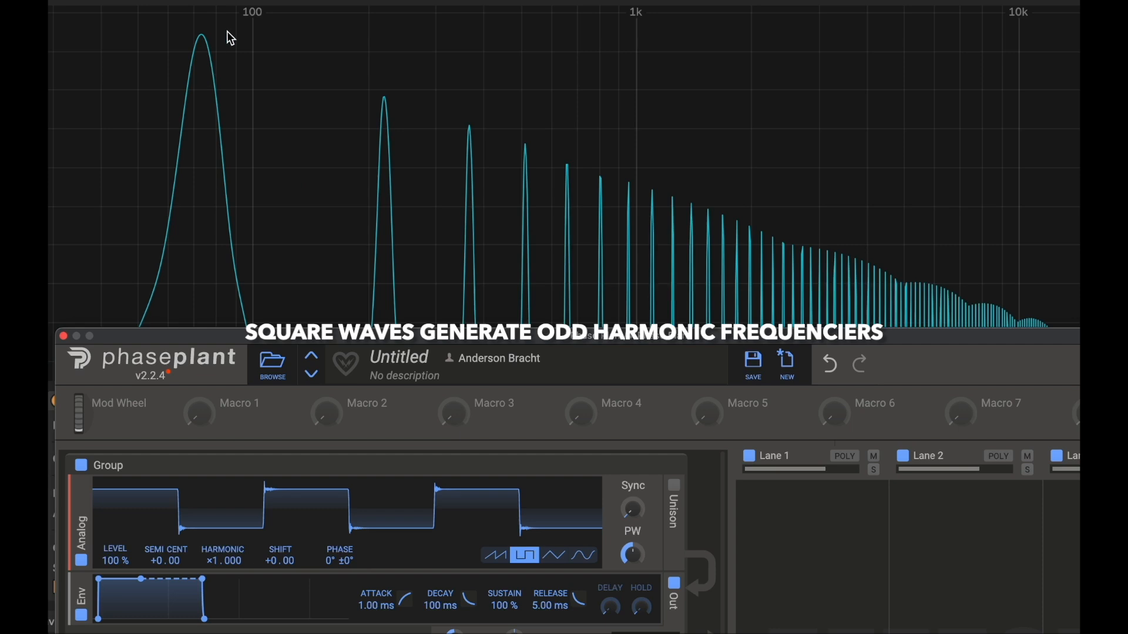
left_click(495, 555)
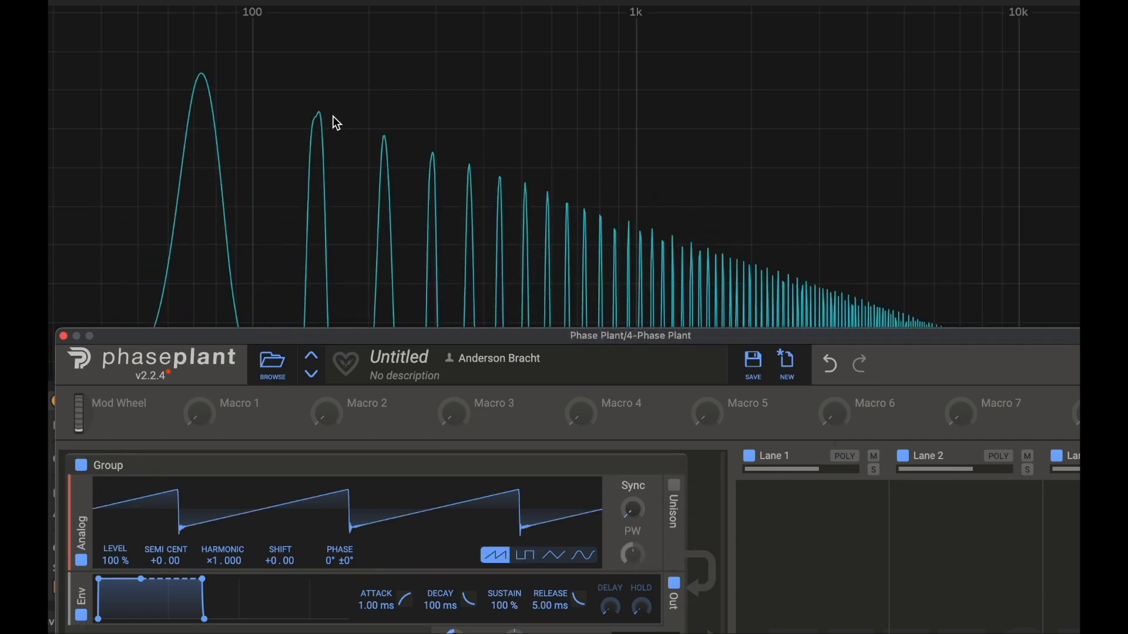
left_click(526, 555)
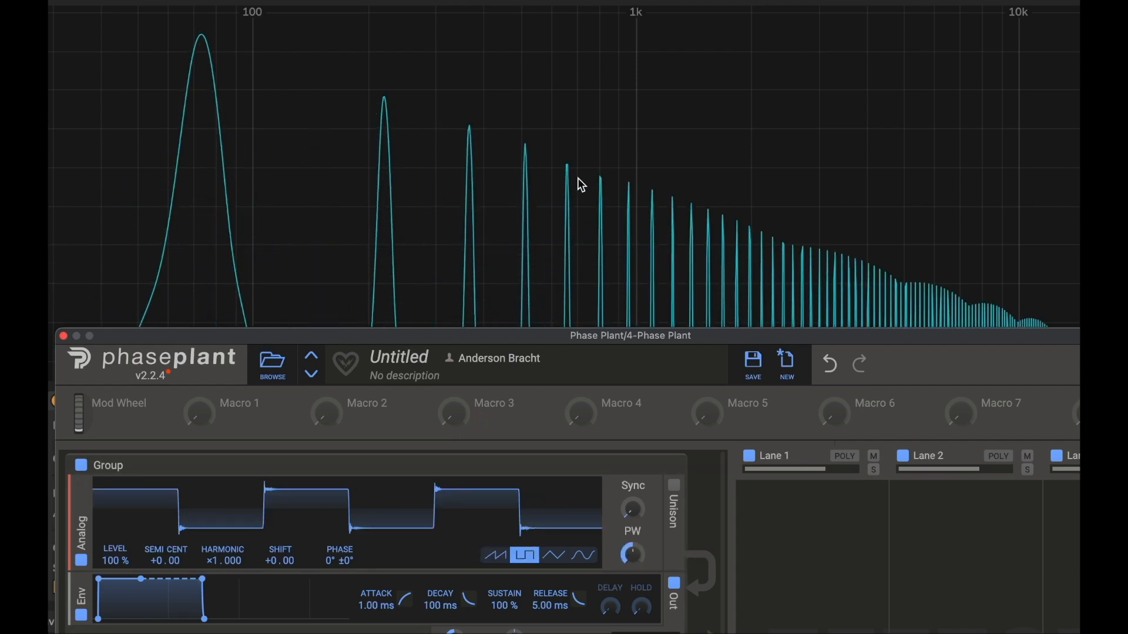
left_click(495, 555)
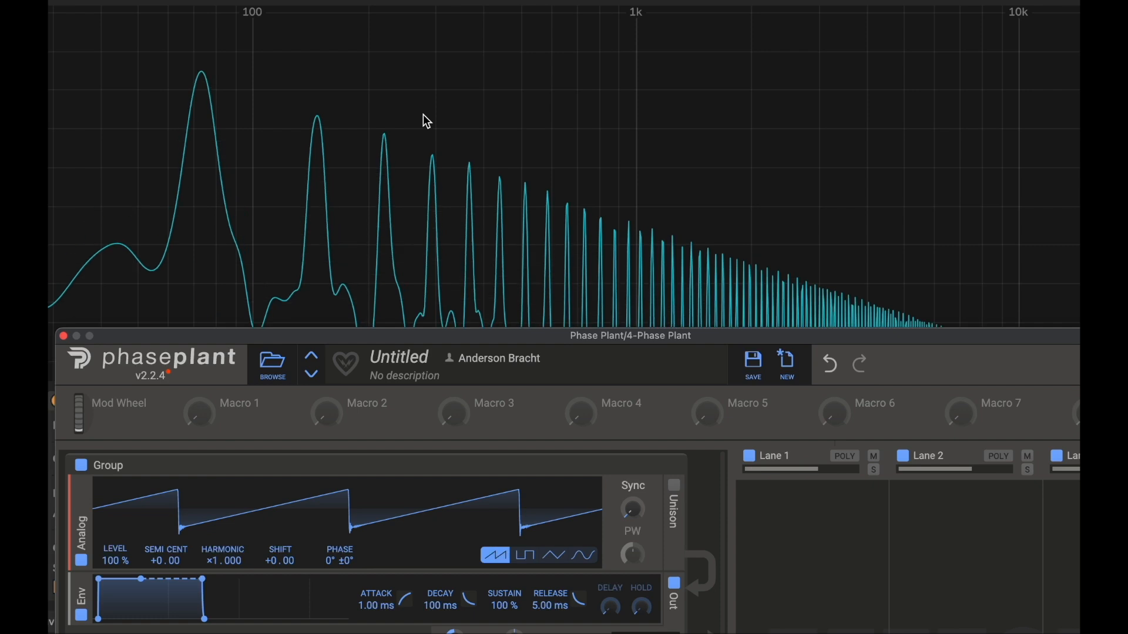
left_click(526, 555)
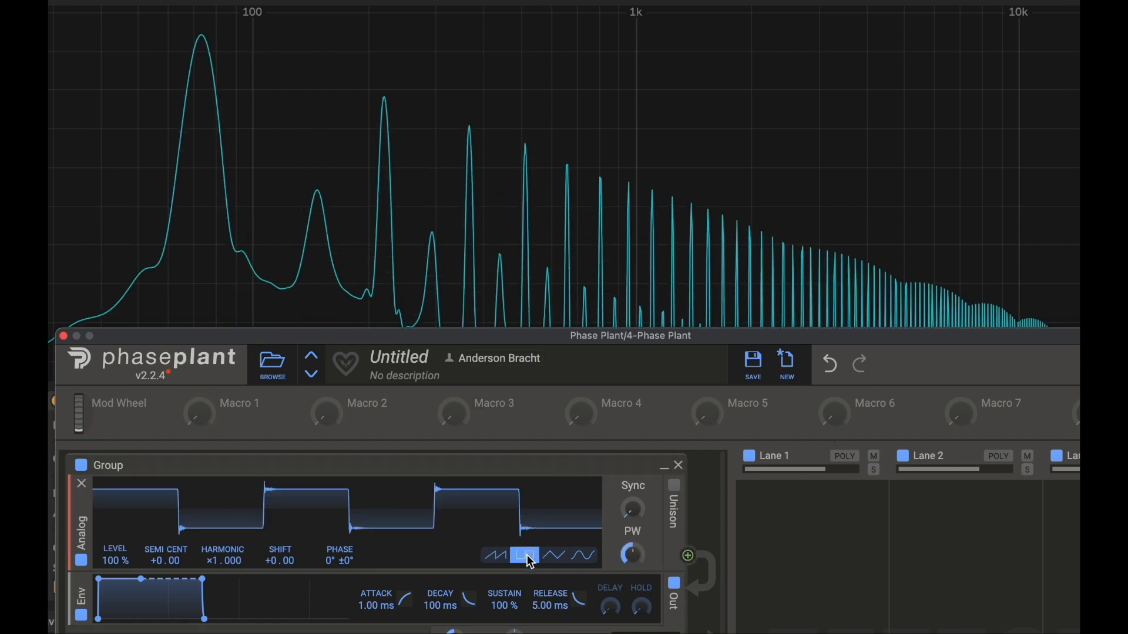
left_click(500, 555)
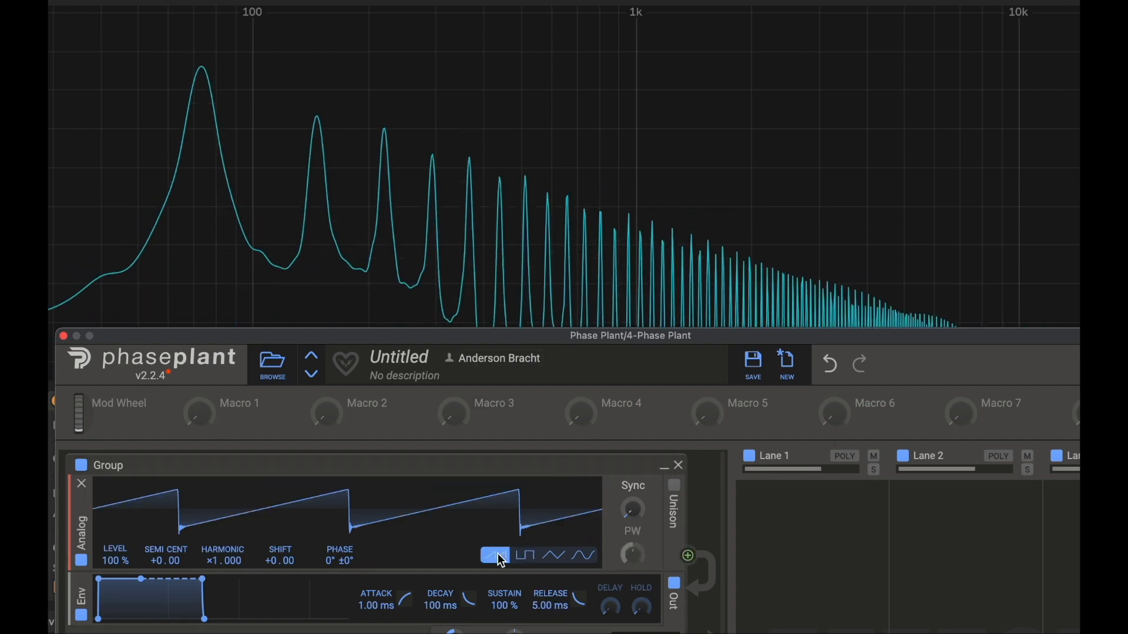
left_click(526, 558)
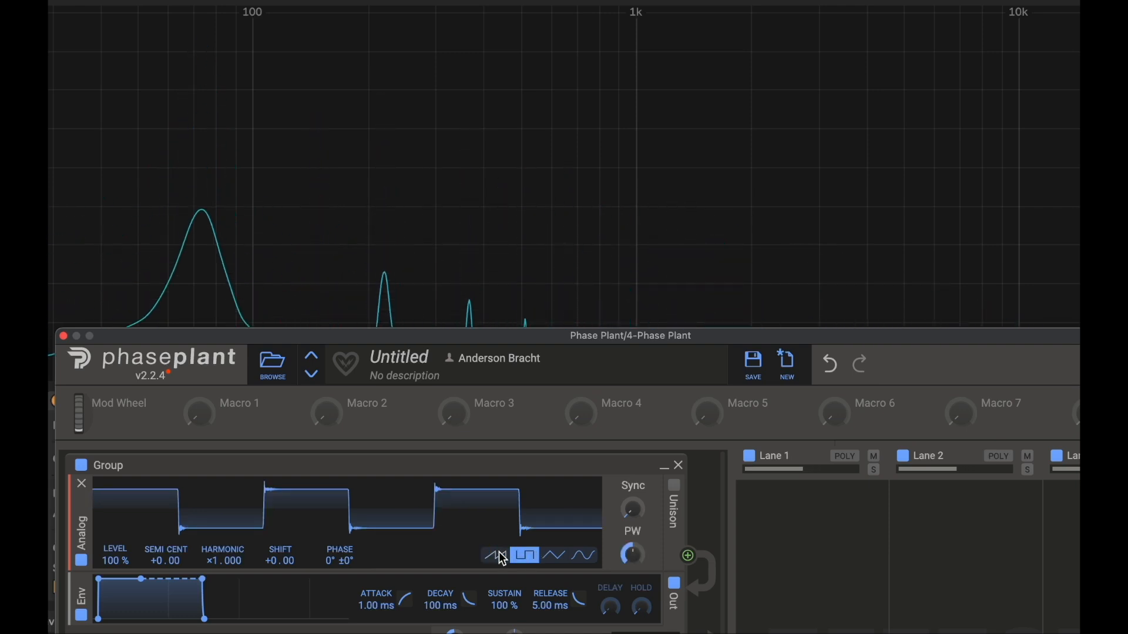
left_click(498, 556)
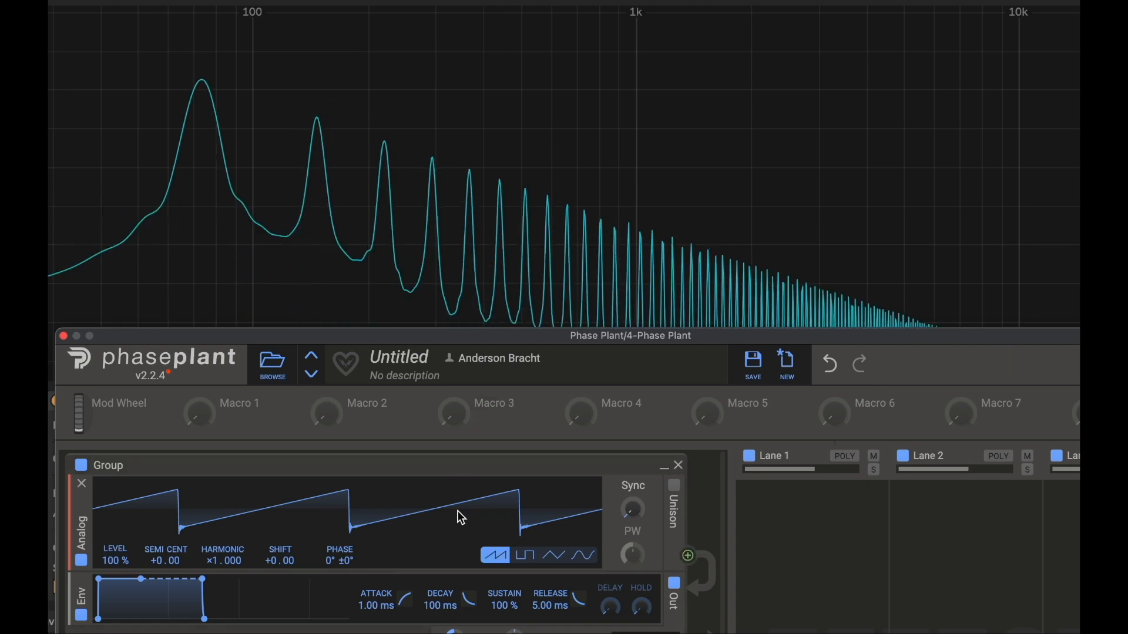
Step: Step the Analog oscillator through the square, triangle, sine and sawtooth waveforms, finishing on the square wave
left_click(525, 556)
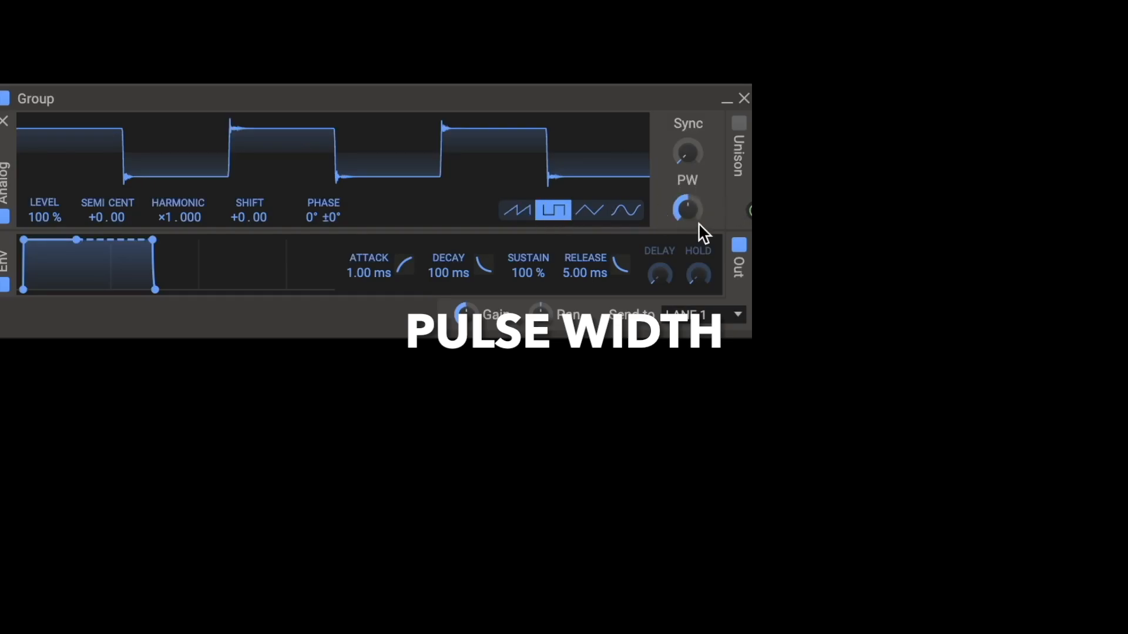
left_click(594, 217)
left_click(622, 219)
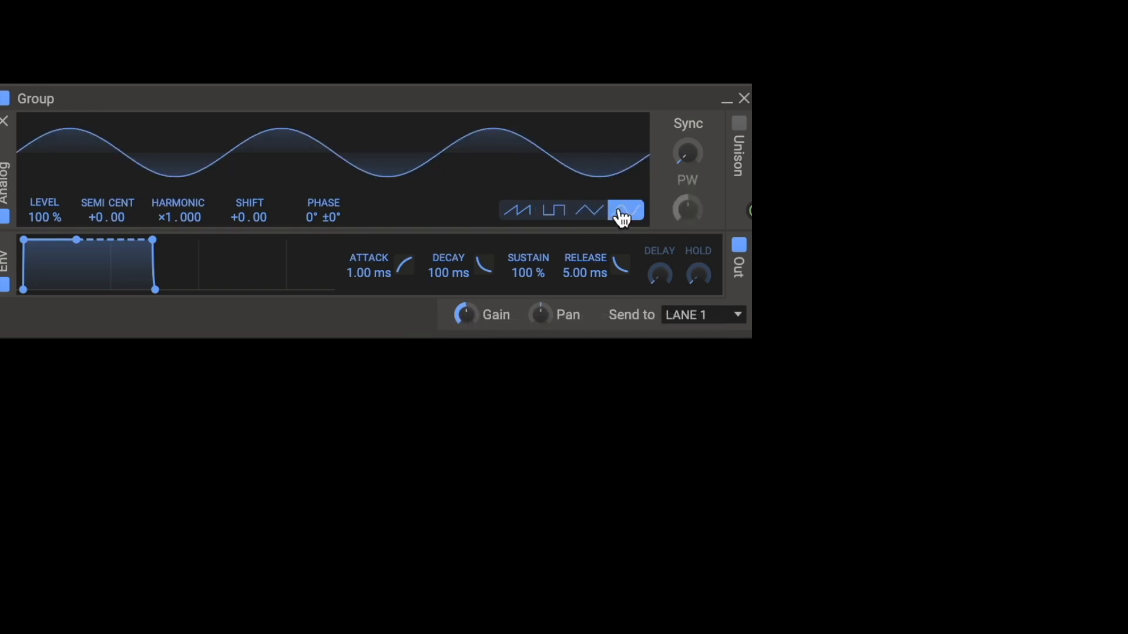
left_click(514, 218)
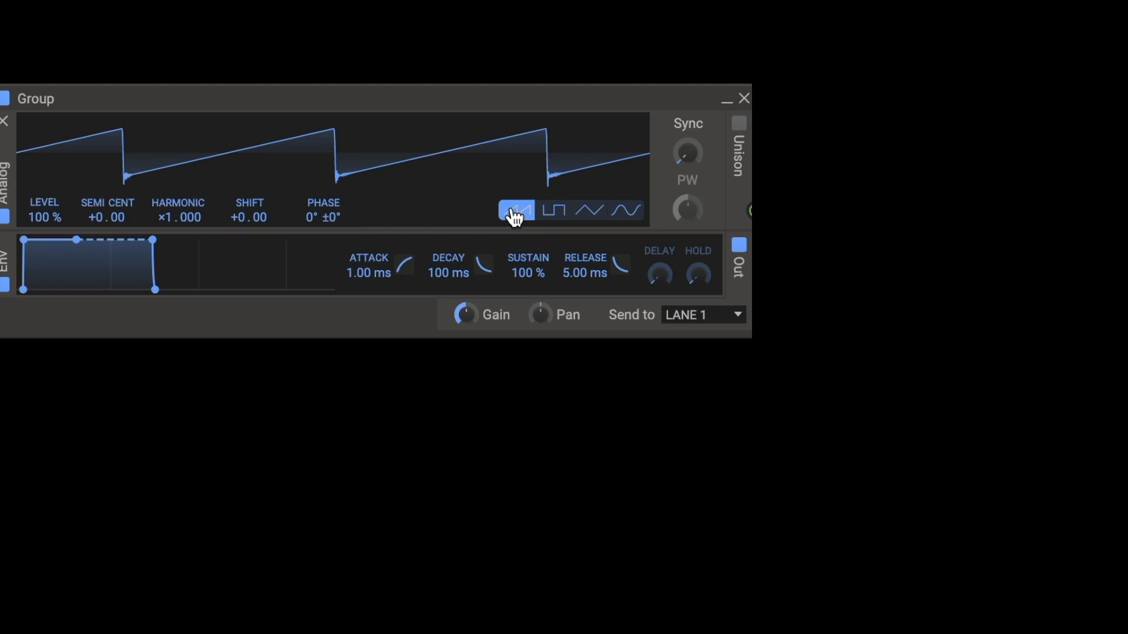
left_click(566, 221)
left_click(593, 218)
left_click(563, 214)
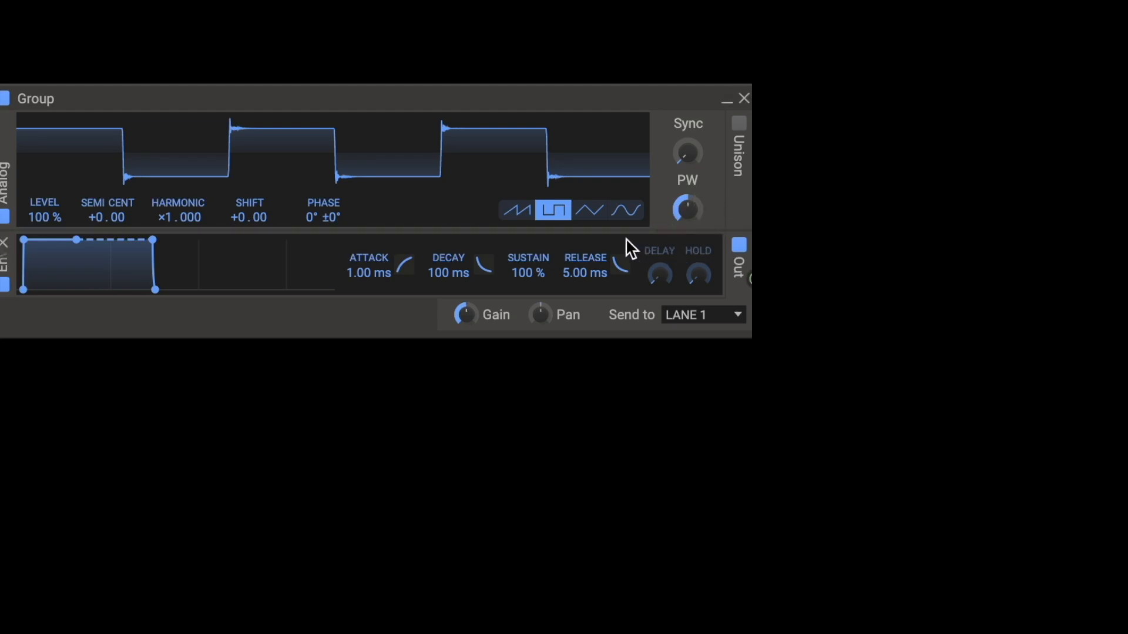
Step: Sweep the square wave's pulse width between narrow and wide pulses, finishing on an even square shape
mouse_move(686, 207)
left_mouse_down()
mouse_move(686, 217)
mouse_move(686, 208)
left_mouse_up()
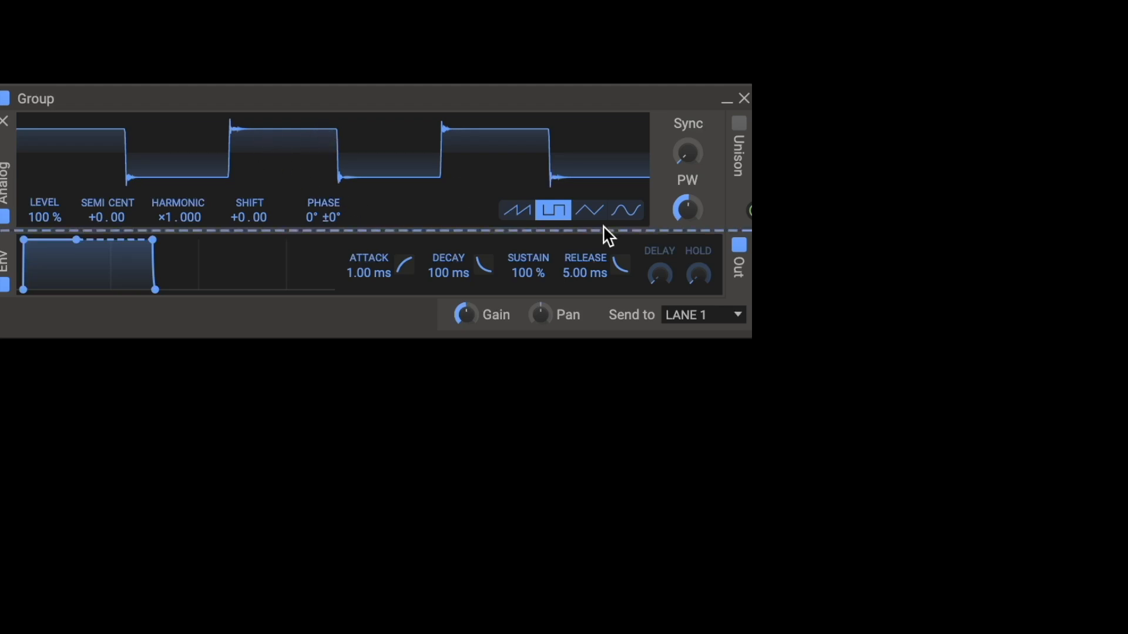
mouse_move(686, 209)
left_mouse_down()
mouse_move(686, 187)
mouse_move(686, 227)
mouse_move(686, 201)
left_mouse_up()
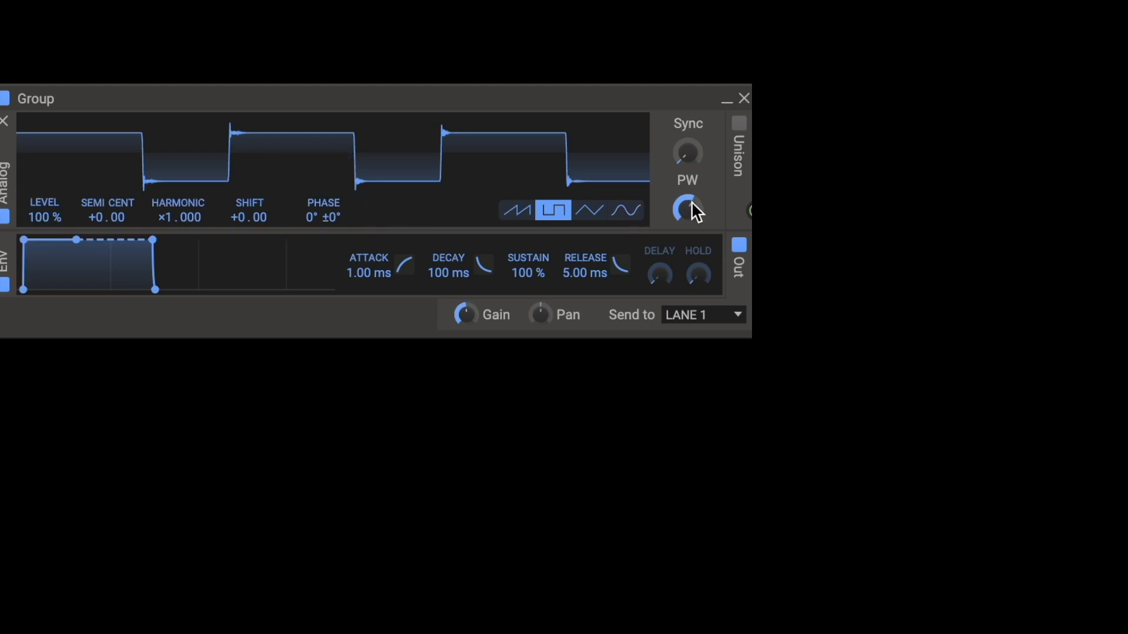
left_click_drag(689, 202, 689, 224)
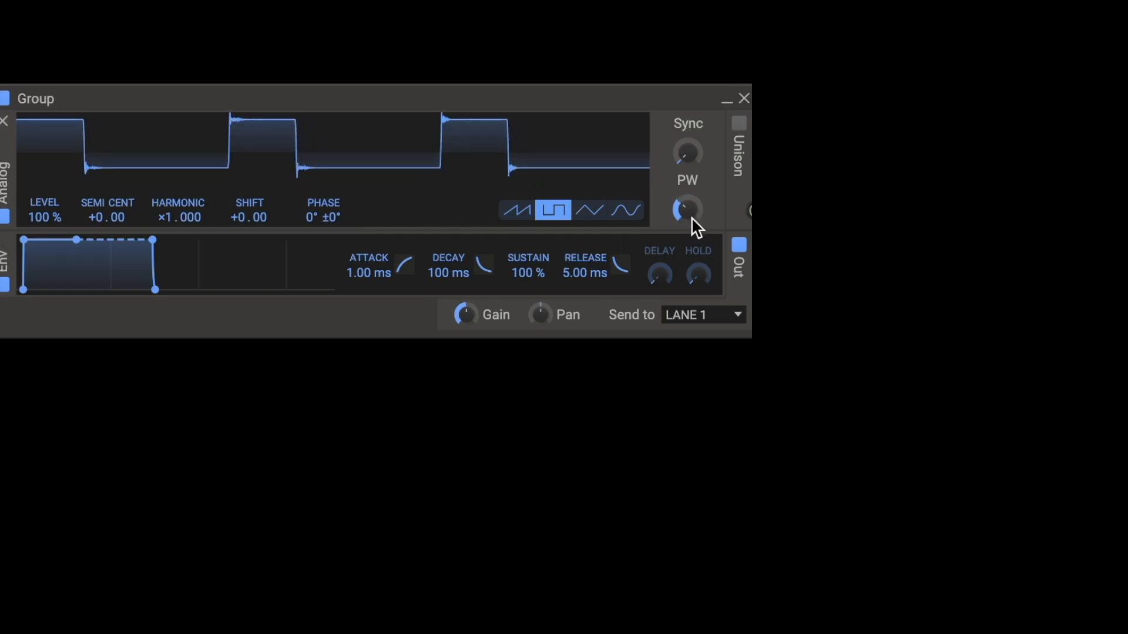
mouse_move(687, 210)
left_mouse_down()
mouse_move(687, 166)
mouse_move(688, 223)
mouse_move(689, 196)
mouse_move(685, 206)
left_mouse_up()
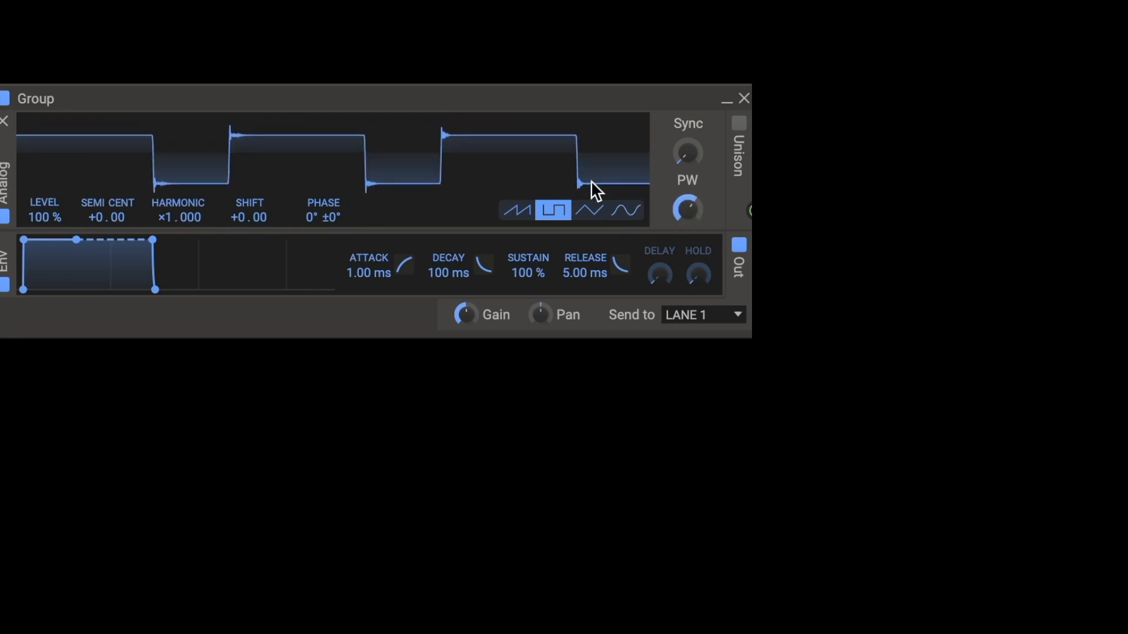
left_click_drag(687, 209, 687, 241)
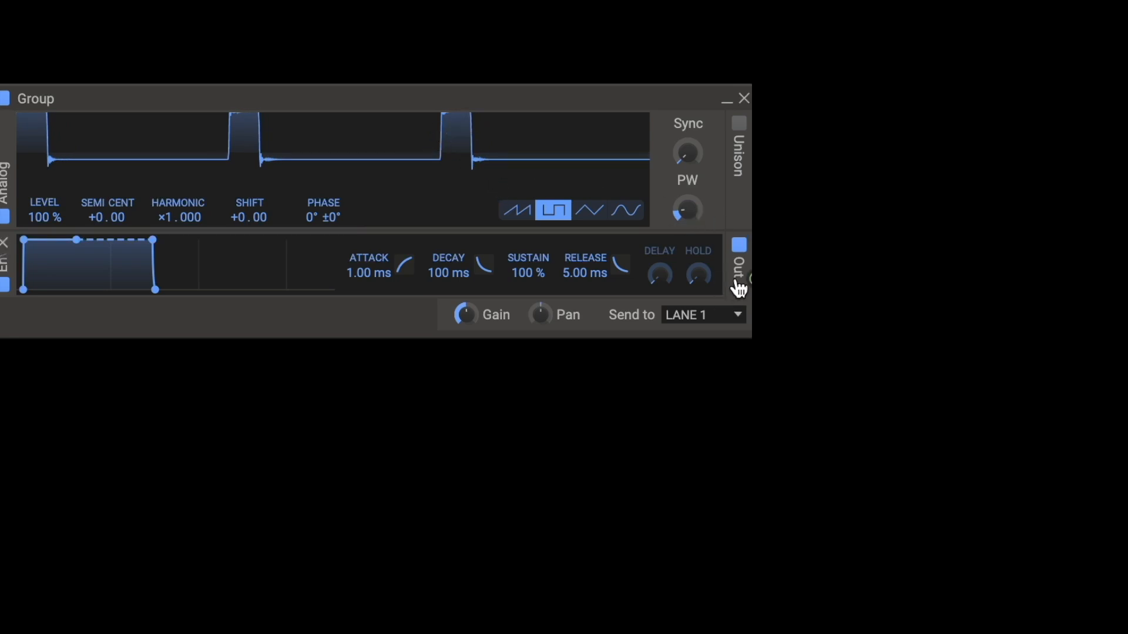
left_click_drag(685, 213, 679, 209)
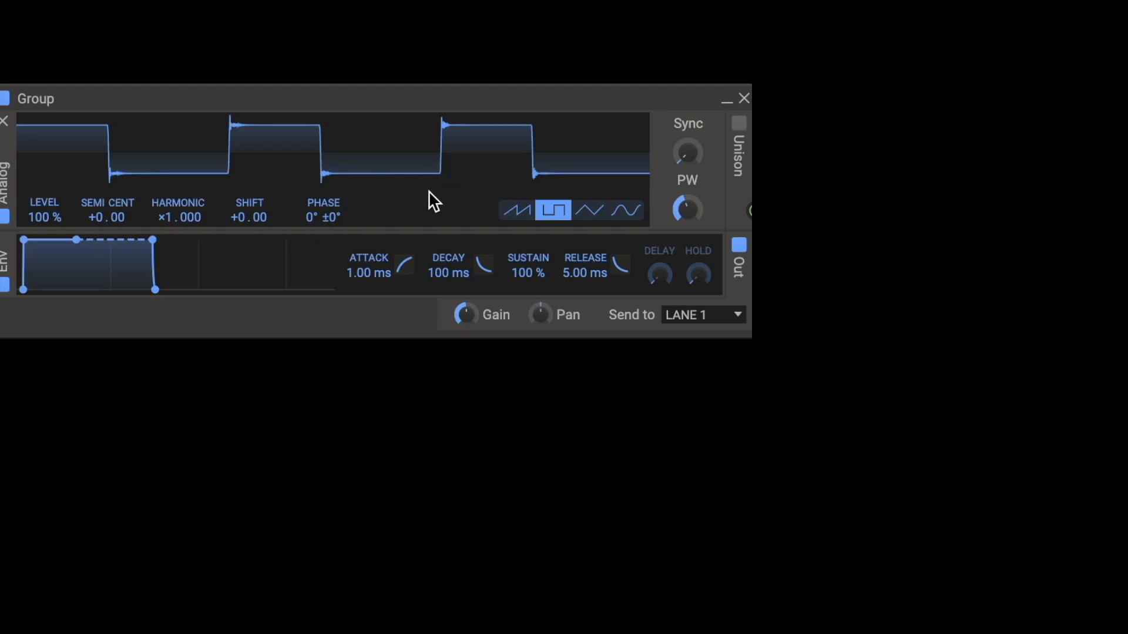
left_click_drag(686, 209, 686, 195)
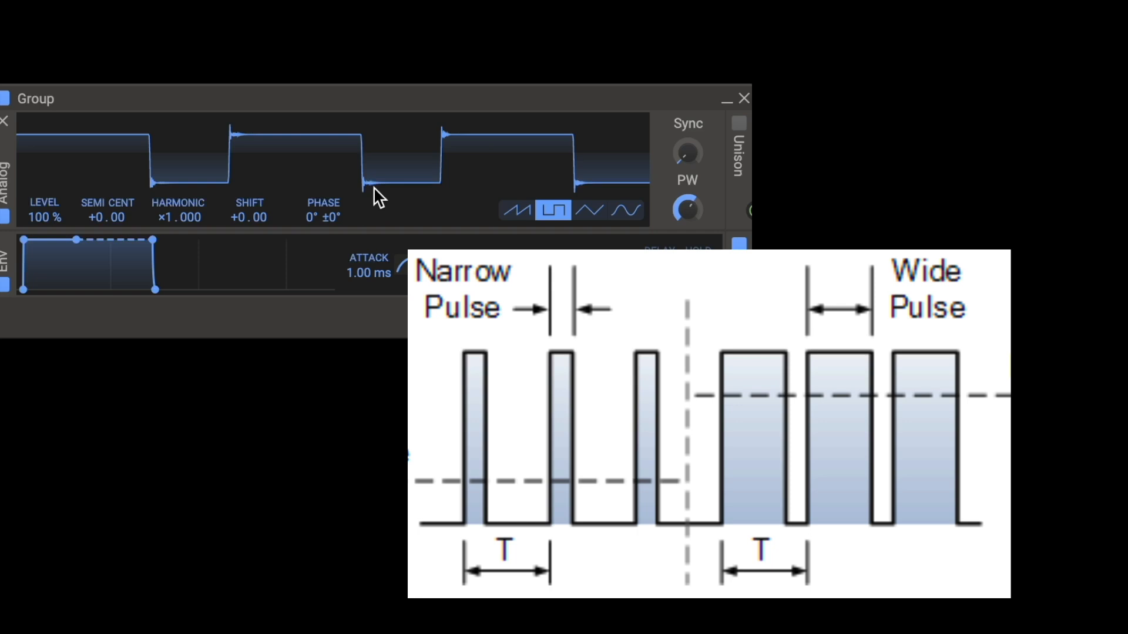
mouse_move(687, 210)
left_mouse_down()
mouse_move(687, 248)
mouse_move(687, 189)
mouse_move(687, 221)
left_mouse_up()
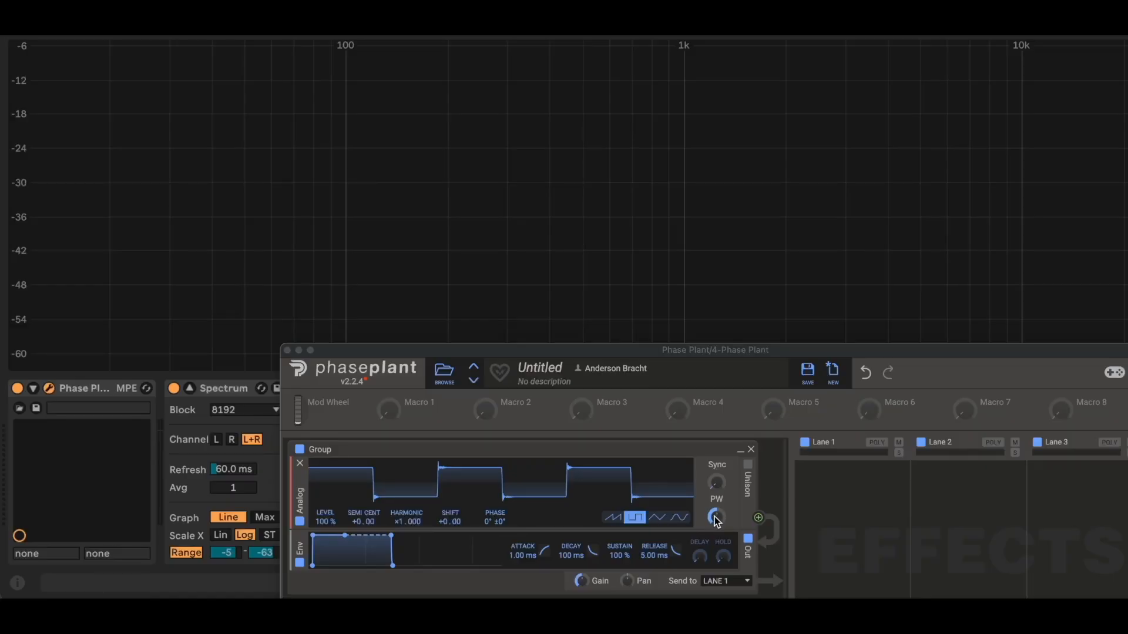
Step: Raise the square wave's pulse width to its maximum while checking the Spectrum, and bring it back to the centre
left_click_drag(714, 516, 714, 467)
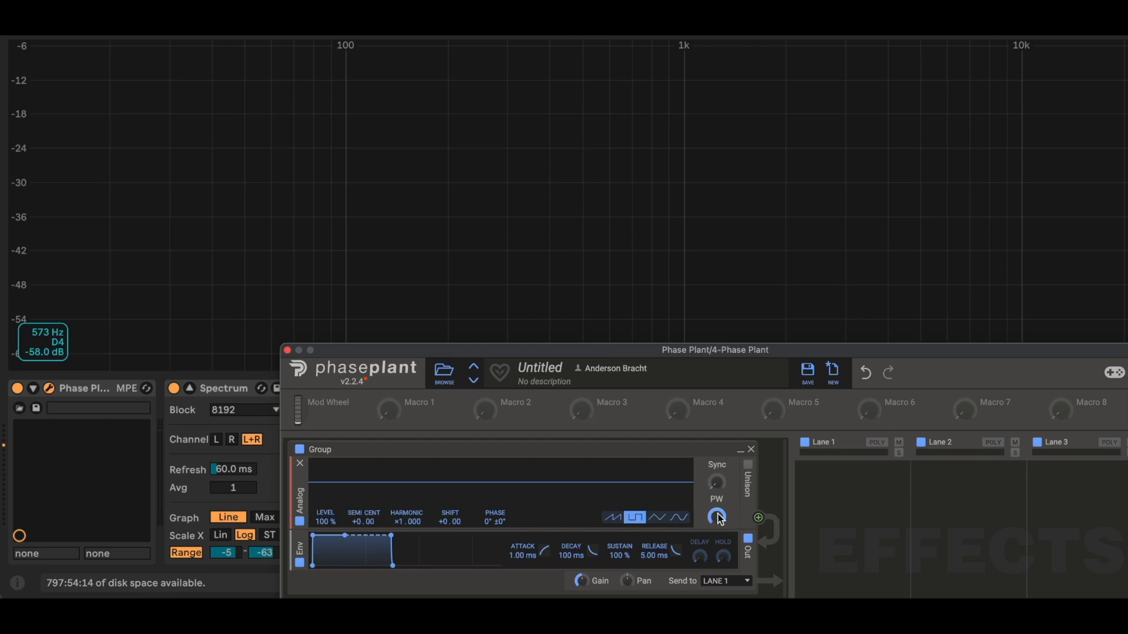
left_click_drag(717, 517, 716, 517)
left_click_drag(717, 517, 717, 545)
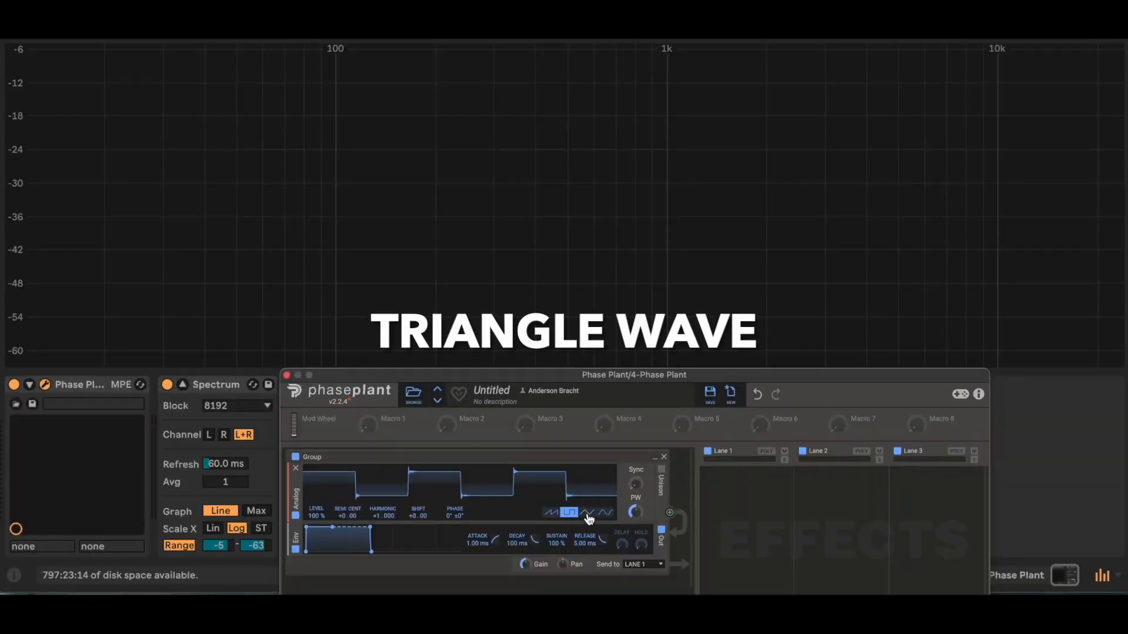
Step: Compare the triangle and square waveforms' harmonics in the Spectrum, leaving the Analog oscillator on the triangle wave
left_click(587, 513)
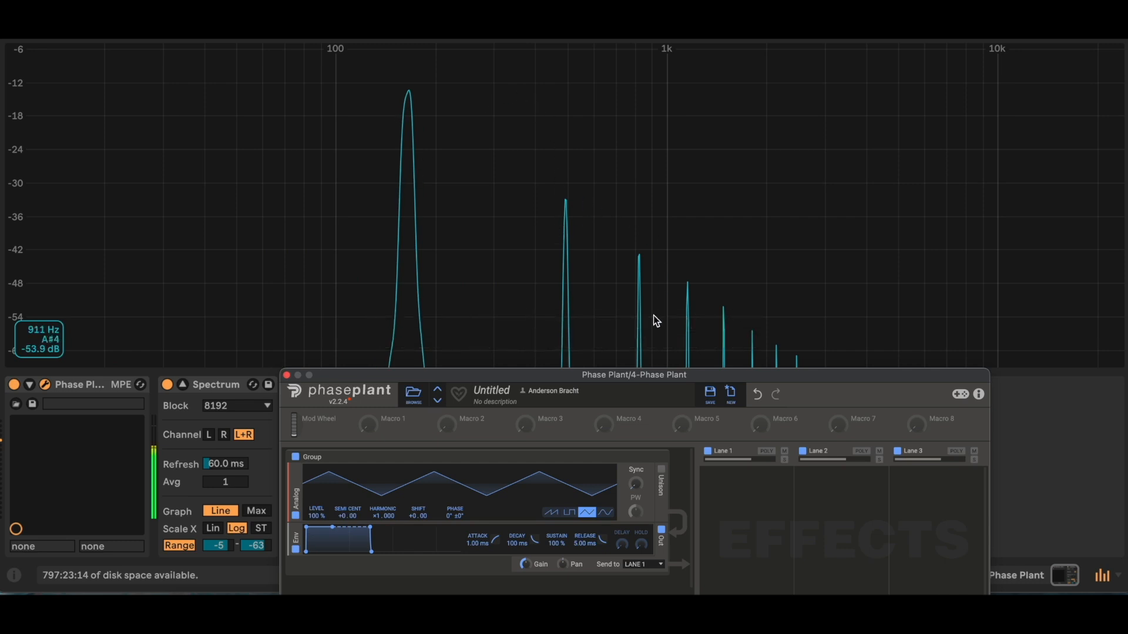
left_click(569, 512)
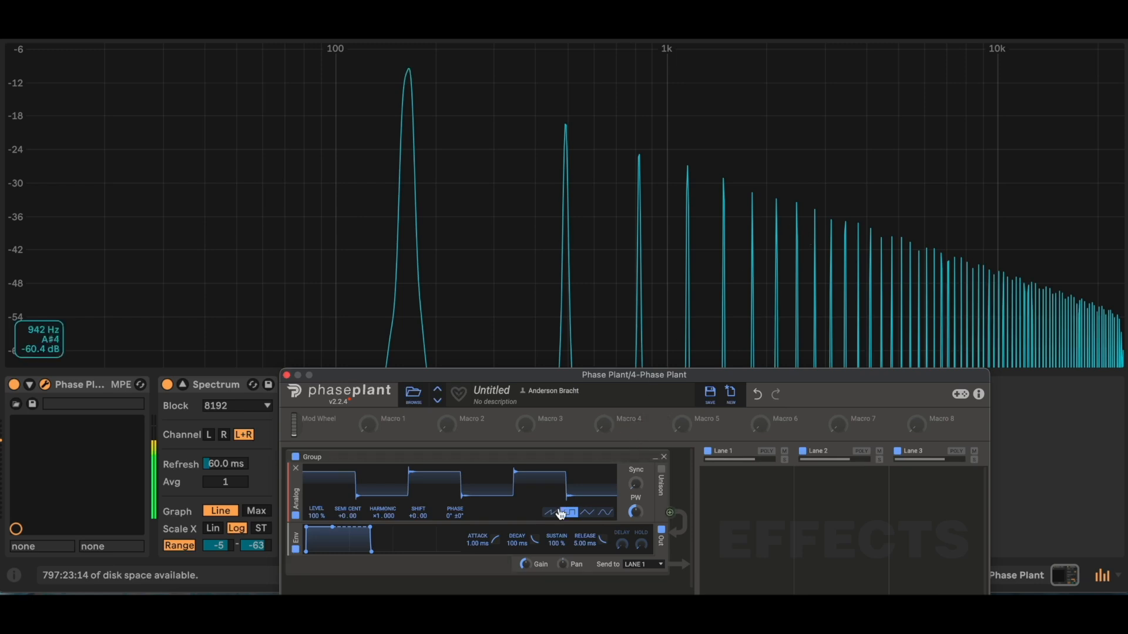
left_click(587, 513)
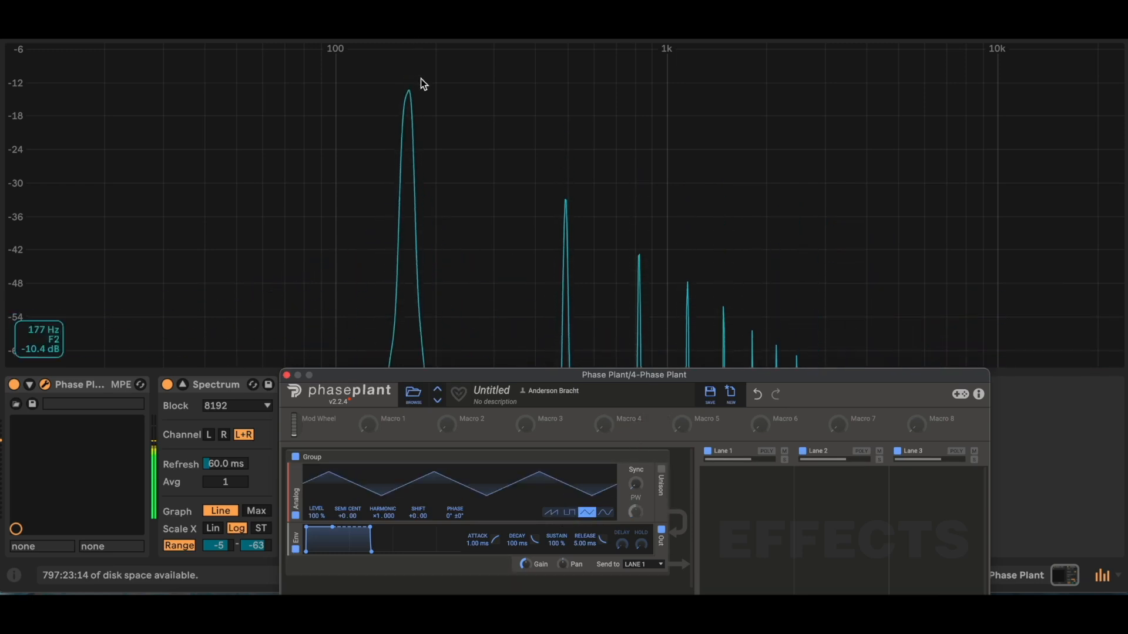
Step: Alternate the Analog oscillator between square and triangle to compare how quickly their odd harmonics fall off, ending on triangle
left_click(569, 512)
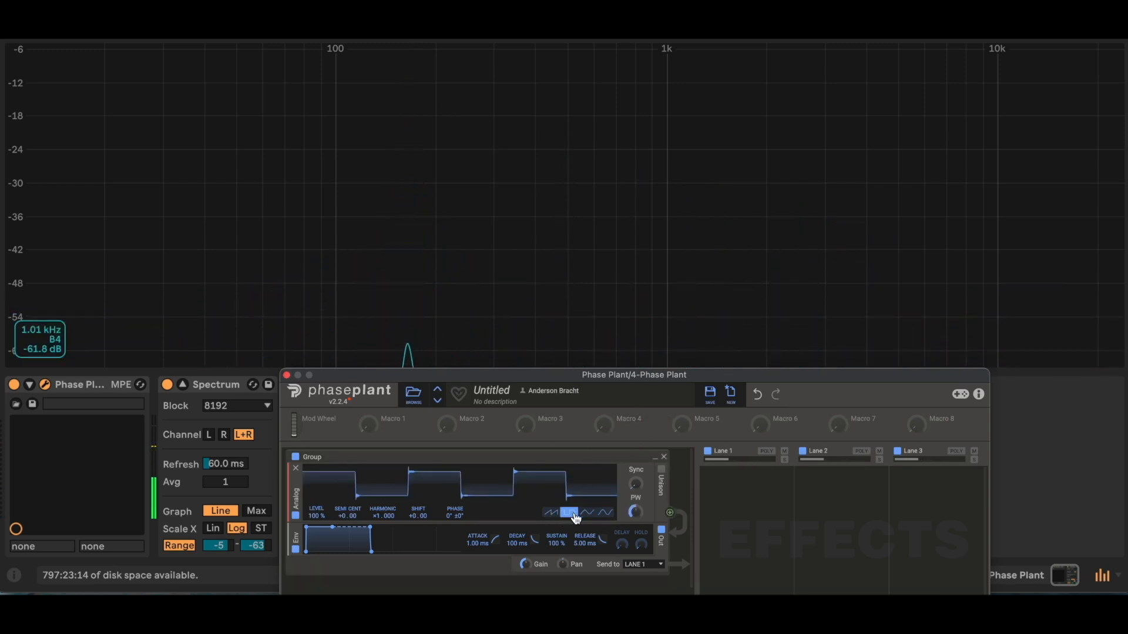
left_click(587, 513)
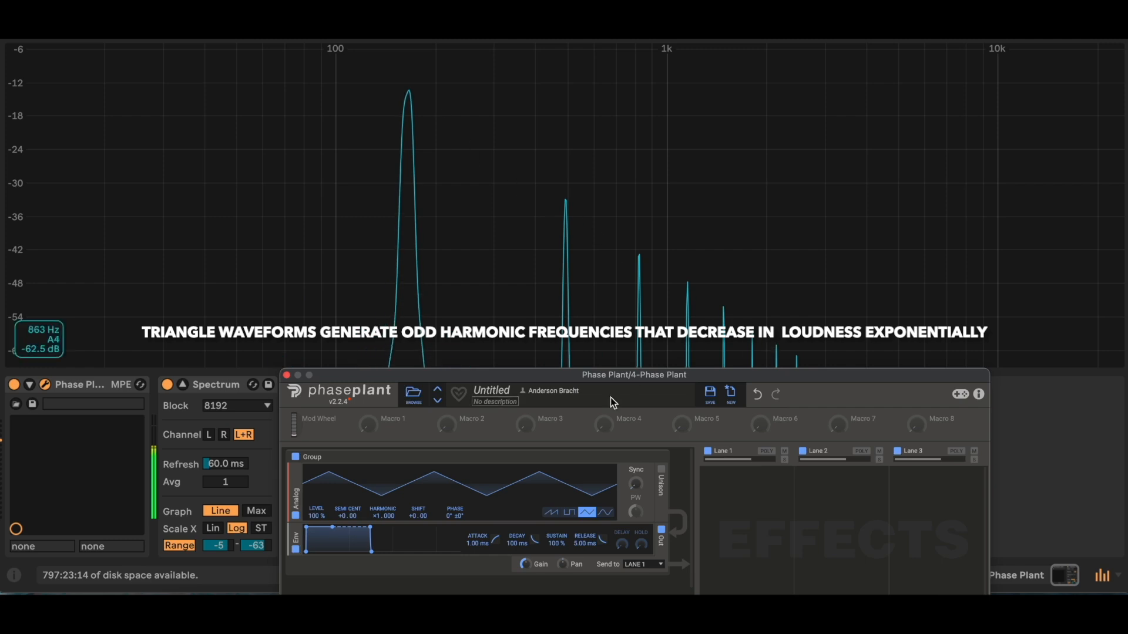
left_click(568, 512)
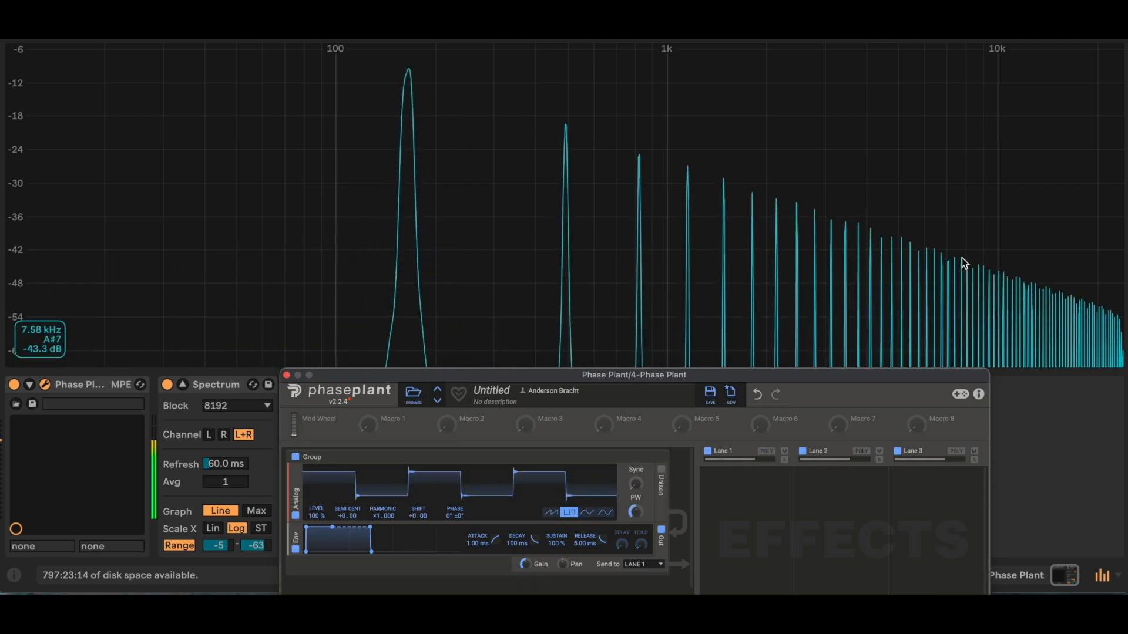
left_click(588, 512)
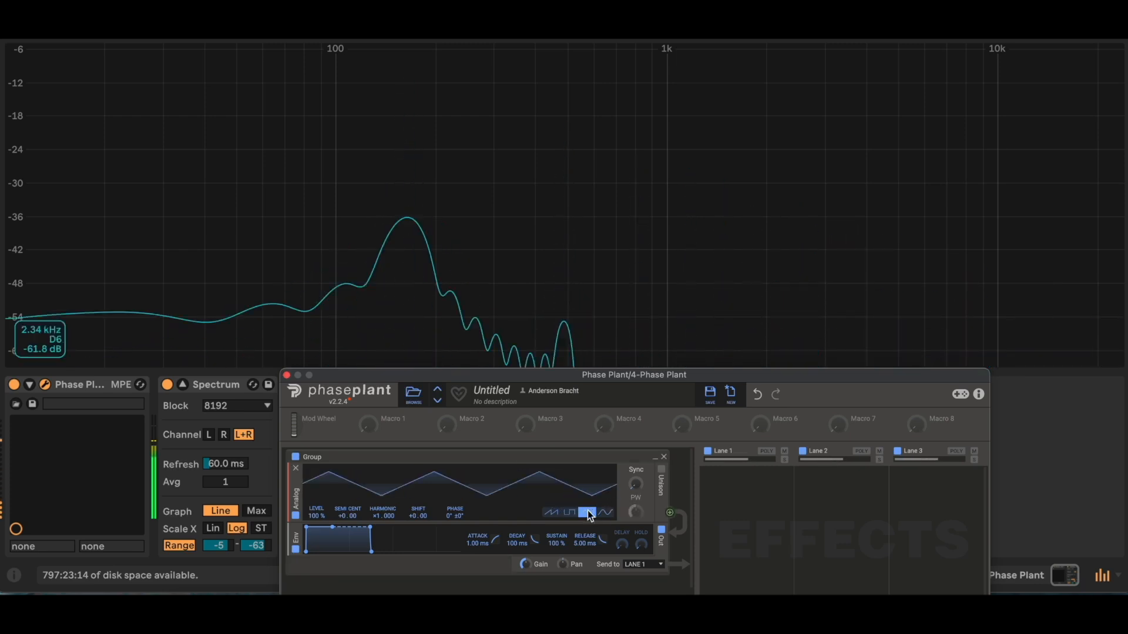
left_click(569, 513)
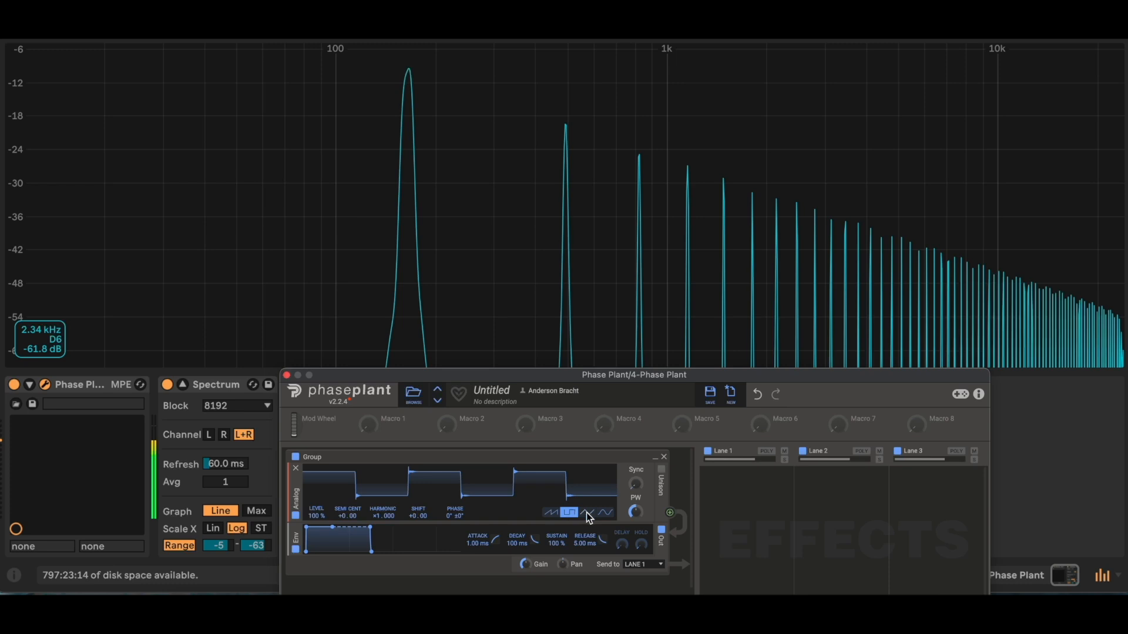
left_click(586, 513)
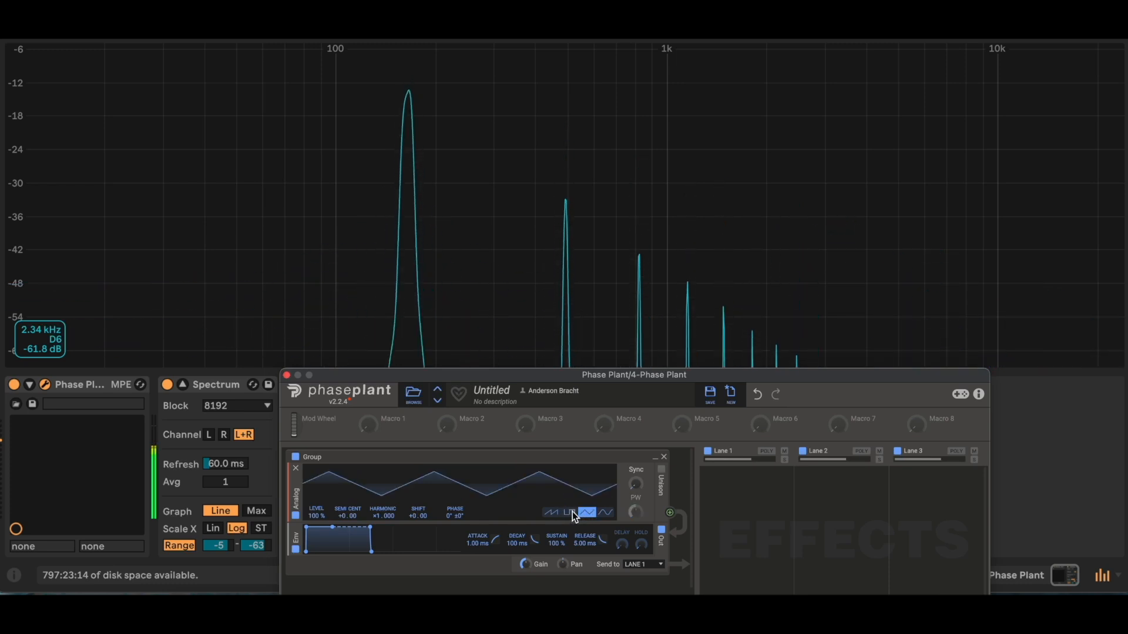
left_click(572, 512)
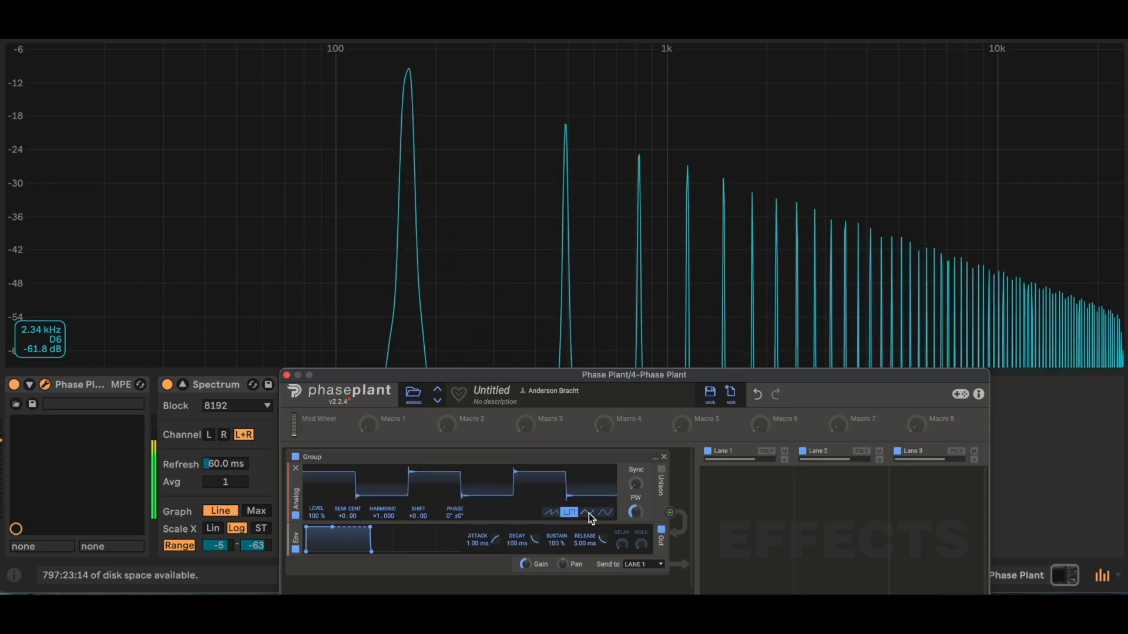
left_click(589, 513)
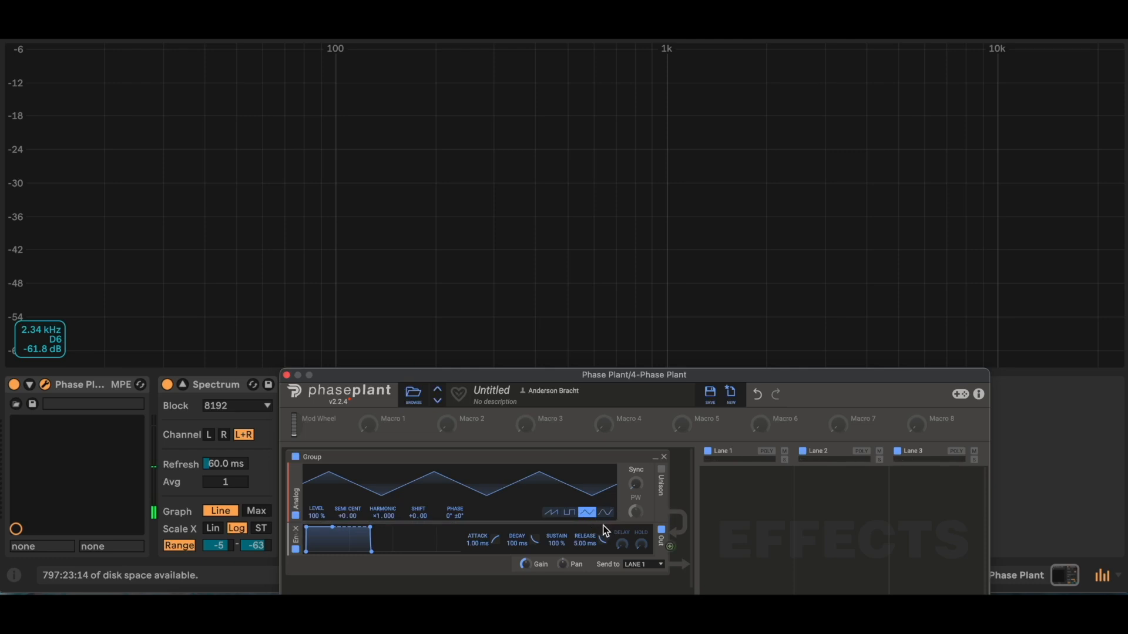
Step: Set the Analog oscillator to the sine wave and play single notes in rising octaves up to the C5 keyboard octave
left_click(605, 513)
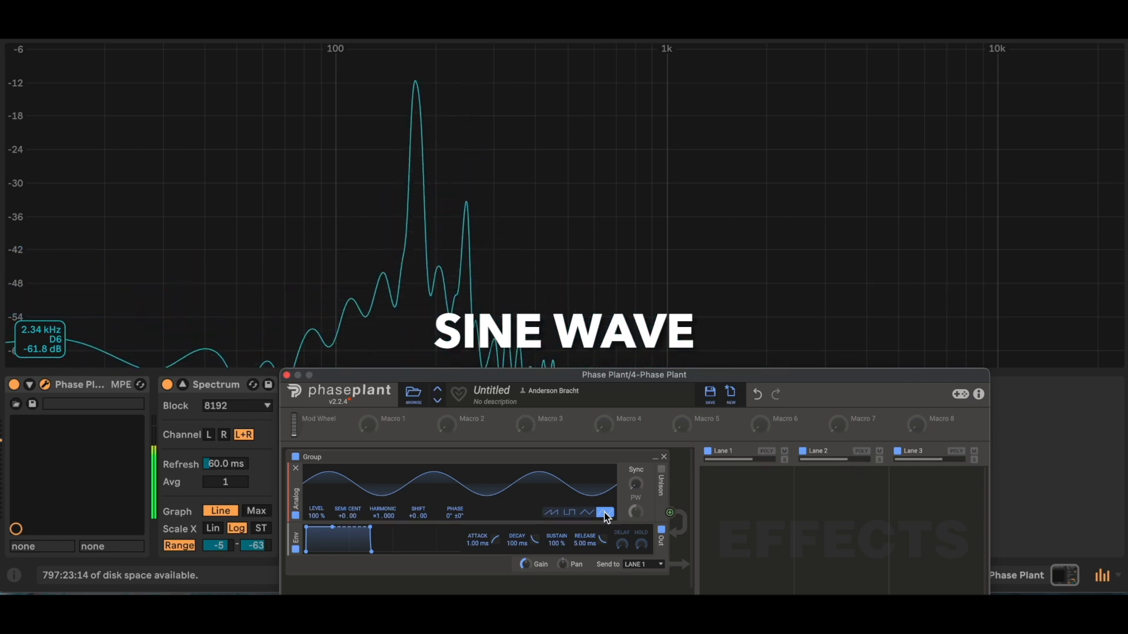
key("g")
key("x")
key("h")
key("x")
key("h")
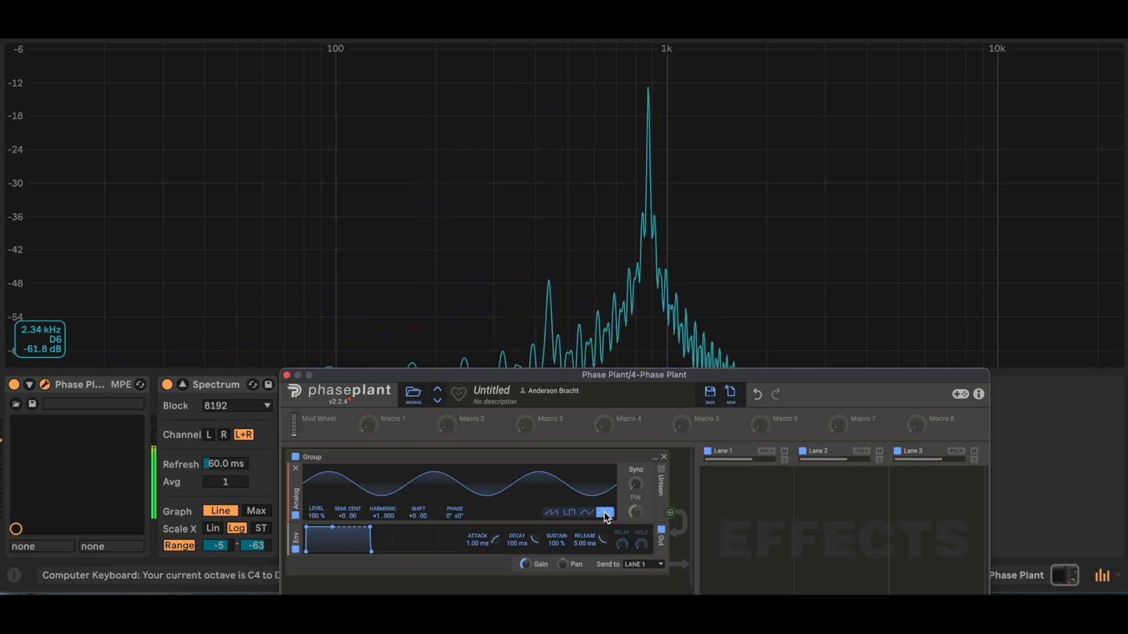
key("x")
key("f")
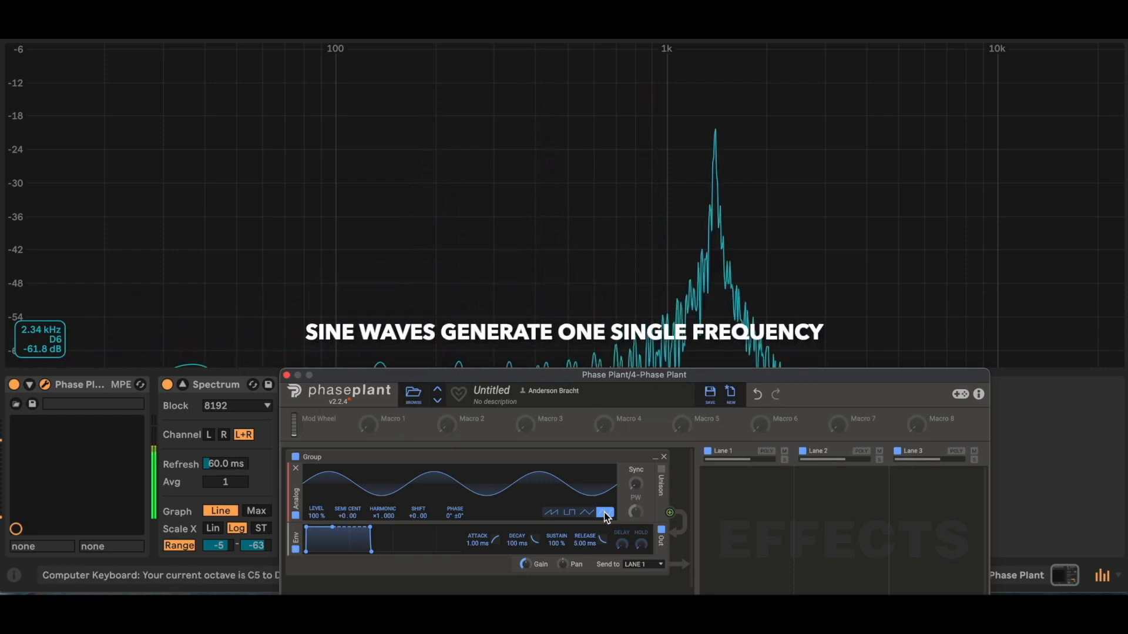
Step: Play F and G notes in descending octaves down to the C1 keyboard octave while checking the Spectrum's single peak
key("z")
key("f")
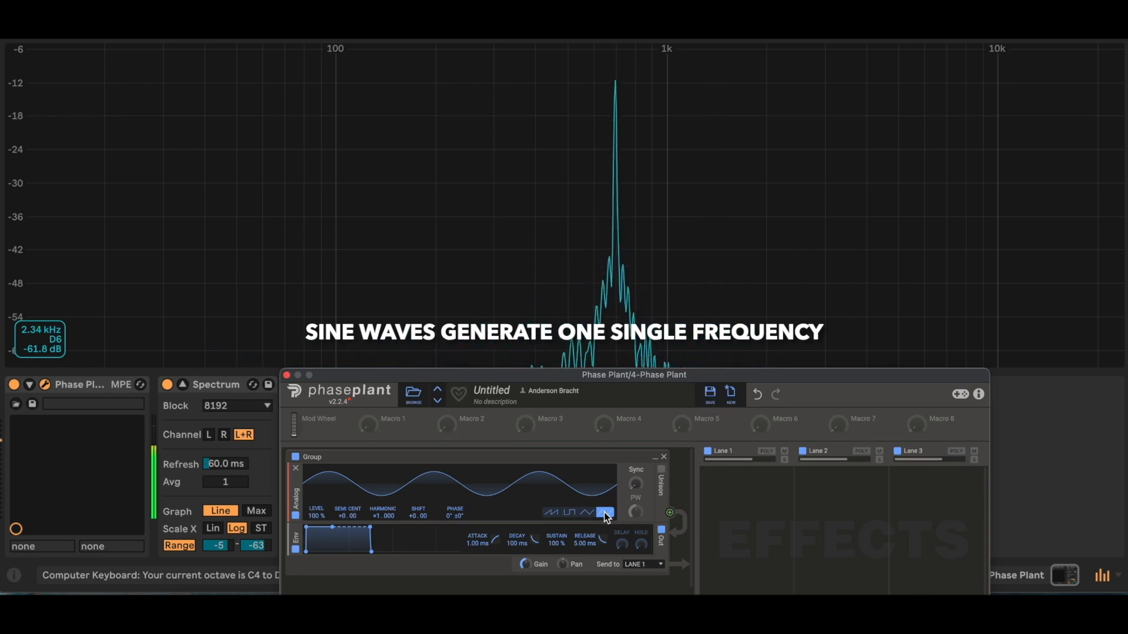
key("z")
key("f")
key("z")
key("f")
key("g")
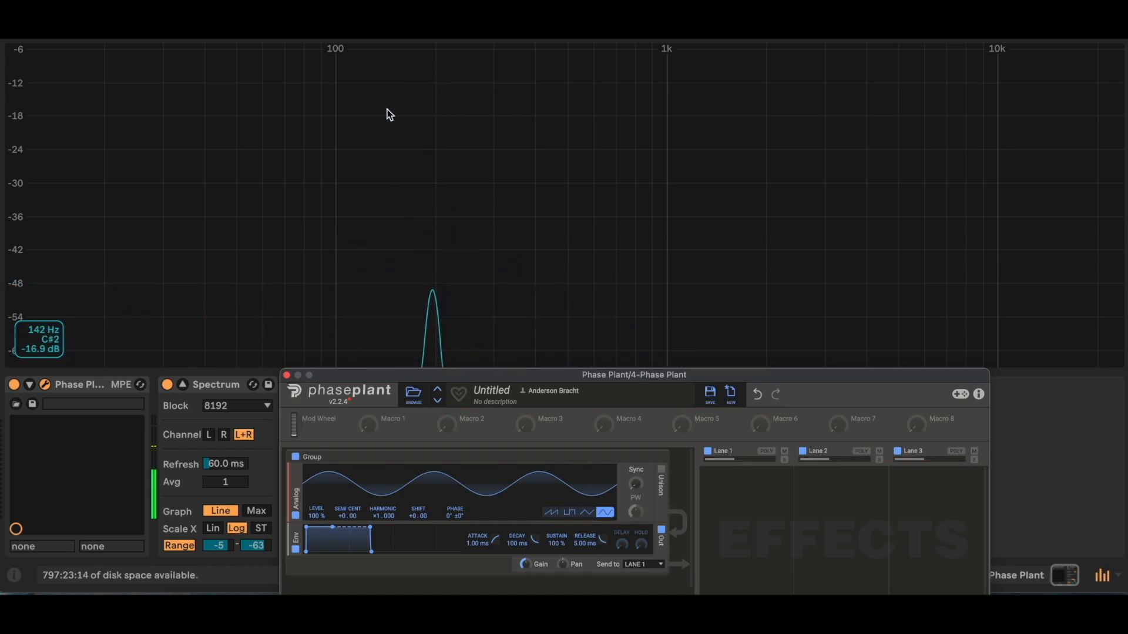
key("z")
key("g")
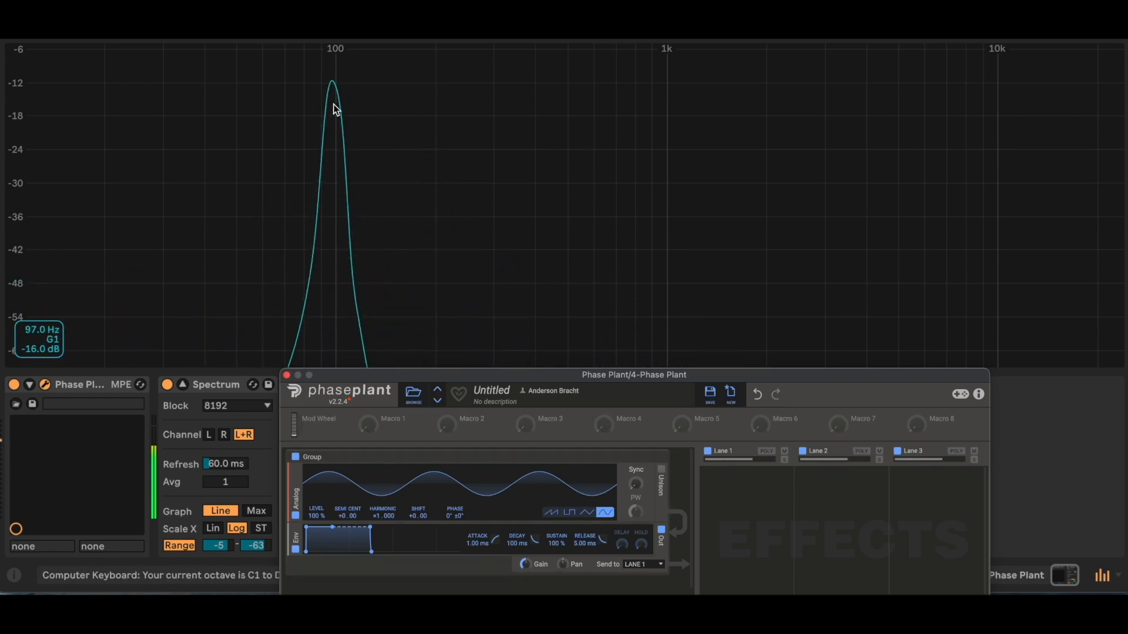
Step: Play the note G in the C2 and C3 keyboard octaves, and return down to C1 to compare the peak's frequency
key("x")
key("g")
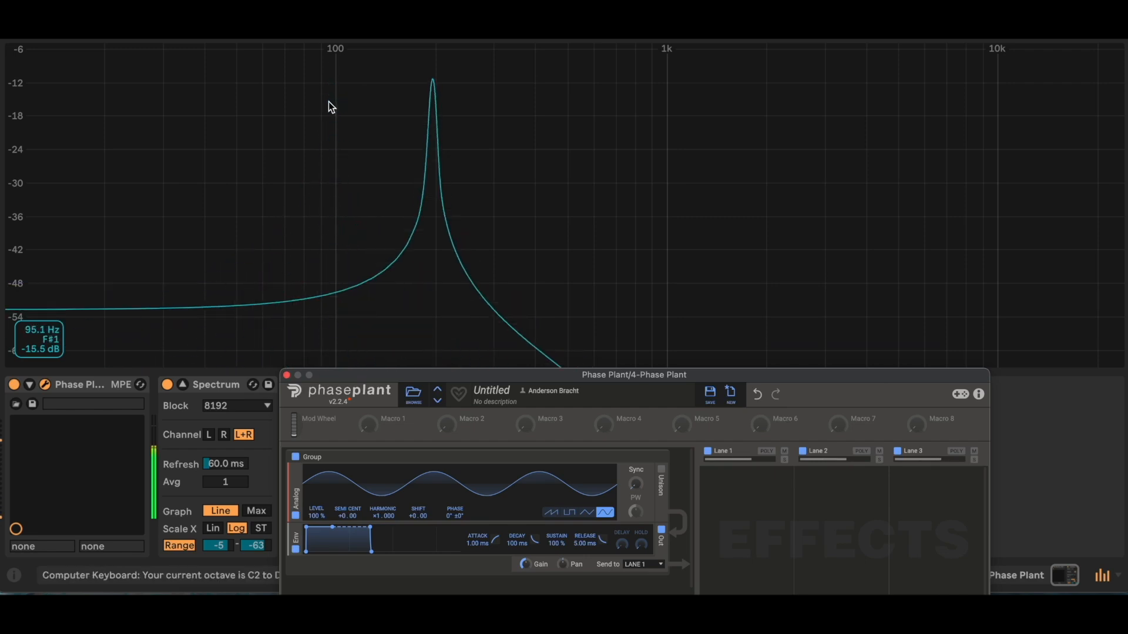
key("x")
key("g")
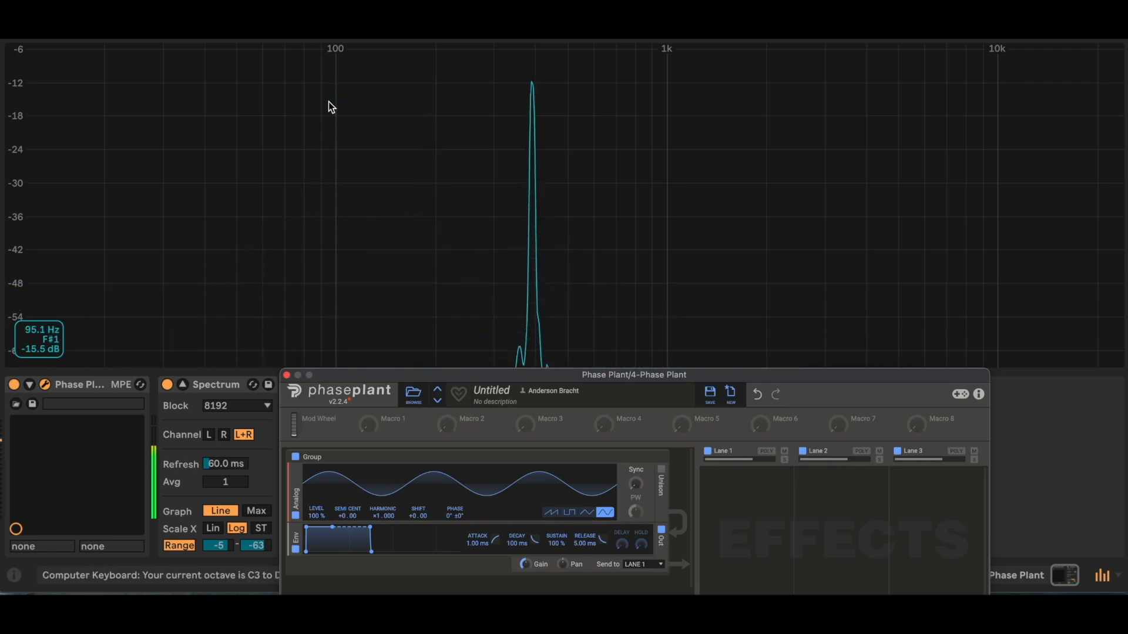
key("z")
key("g")
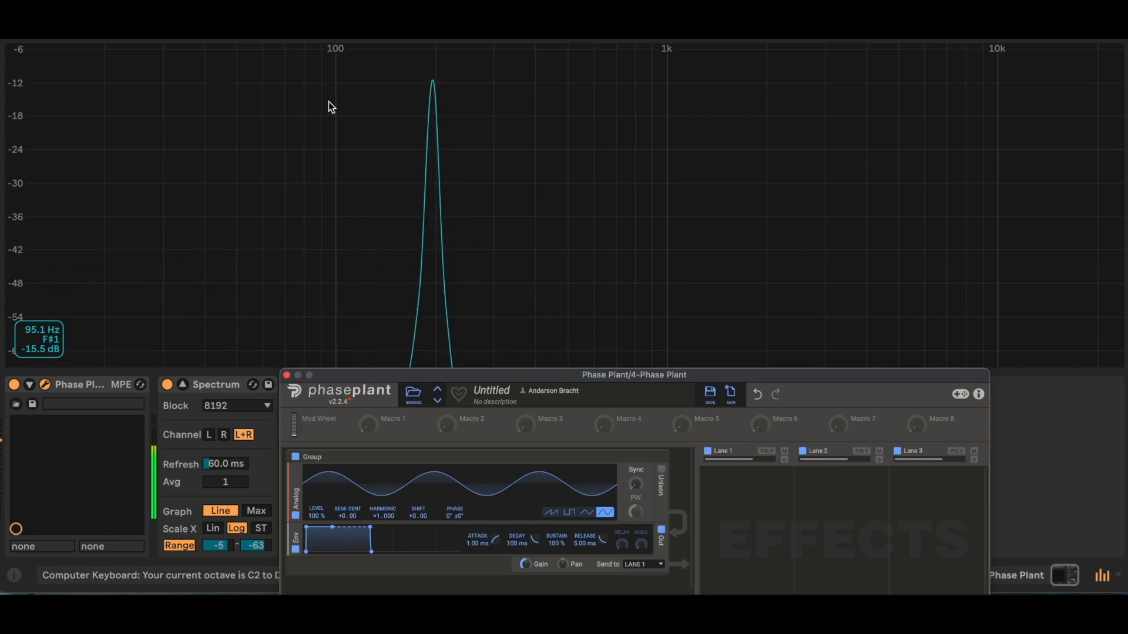
key("g")
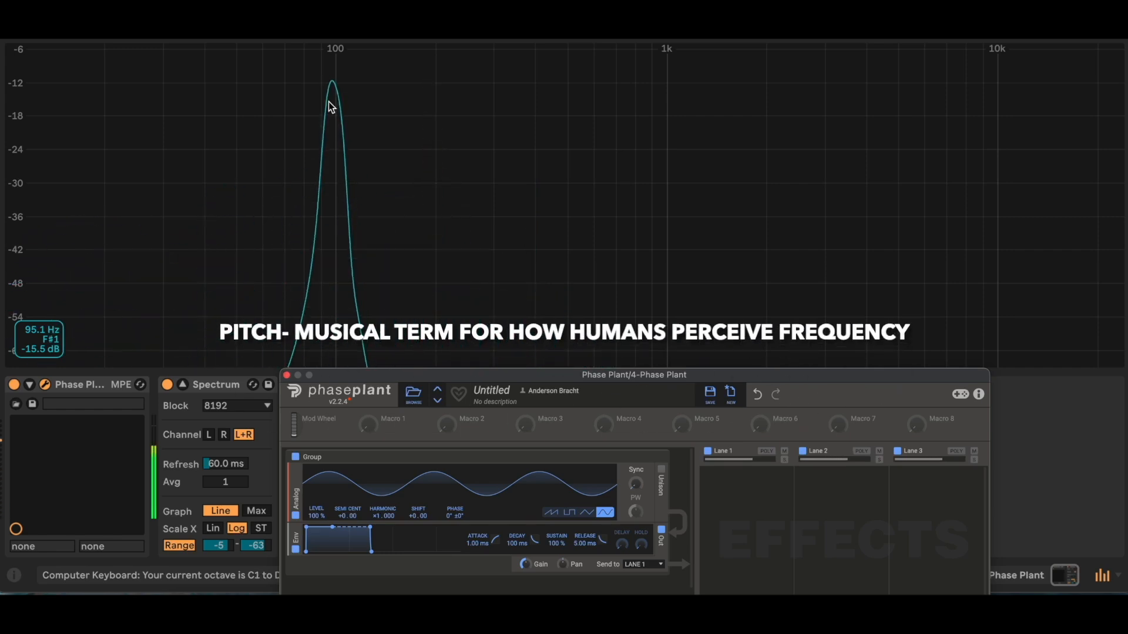
Step: Play a run of scale notes up to the high C within the C1 keyboard octave to examine the peak's movement
key("j")
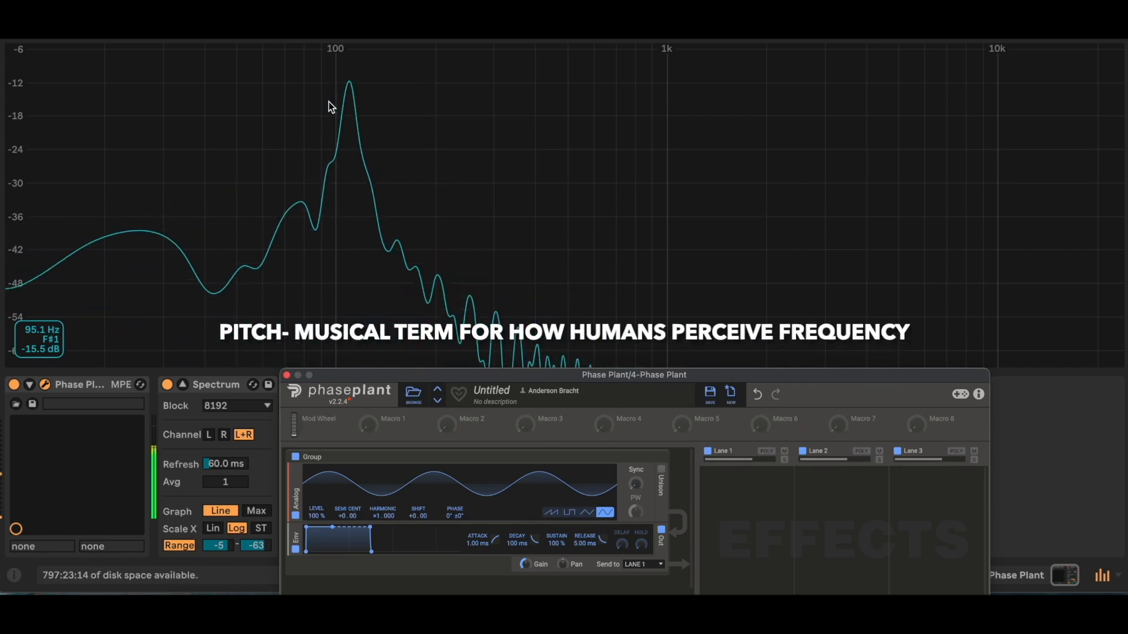
key("l")
key("f")
key("g")
key("h")
key("j")
key("k")
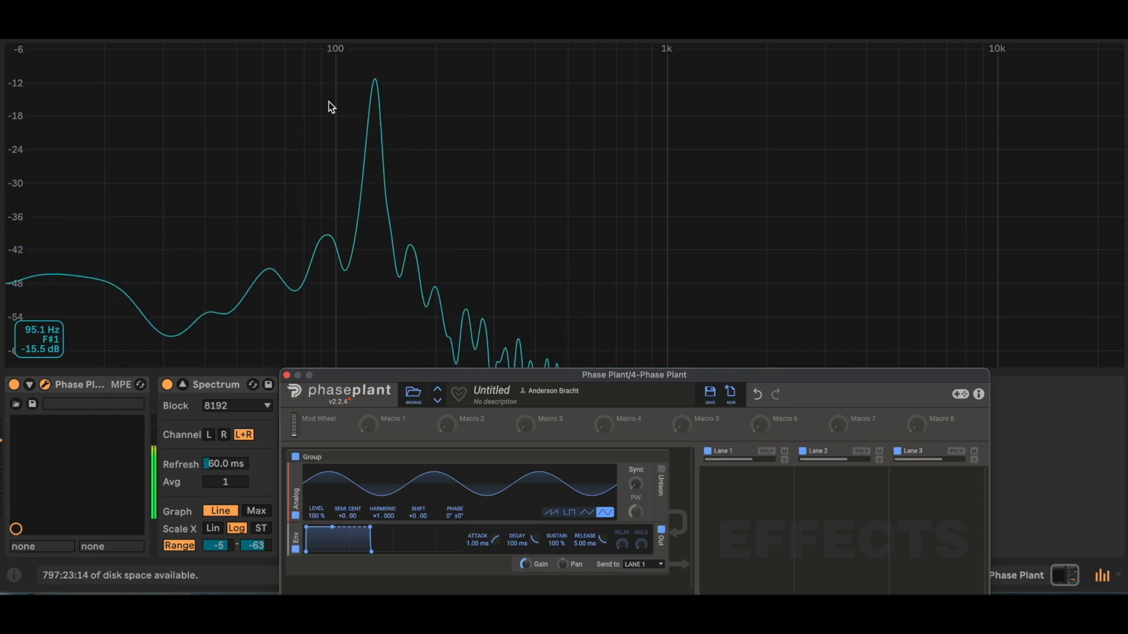
Step: Play the high C up to the C3 keyboard octave, and play A in falling octaves back to C1
key("x")
key("k")
key("x")
key("k")
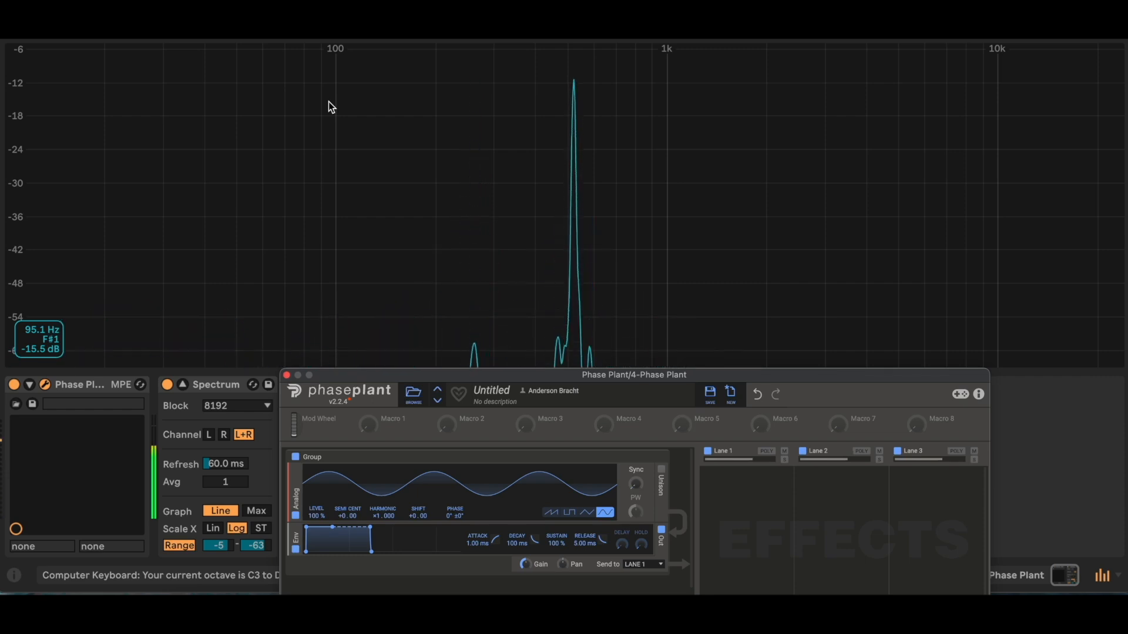
key("z")
key("h")
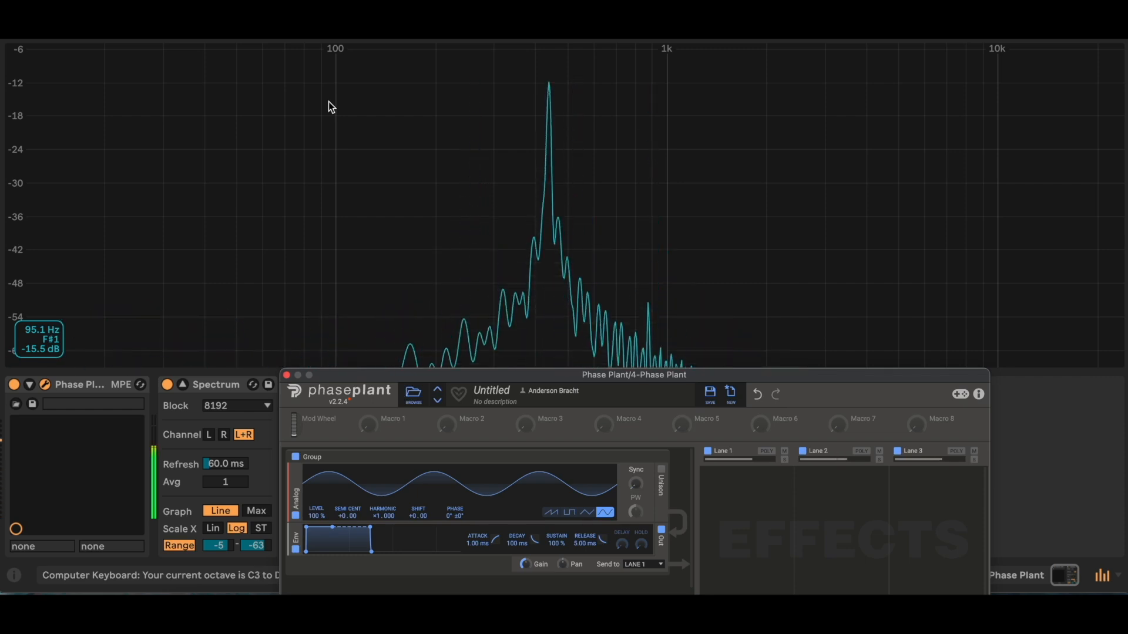
key("z")
key("h")
key("z")
key("h")
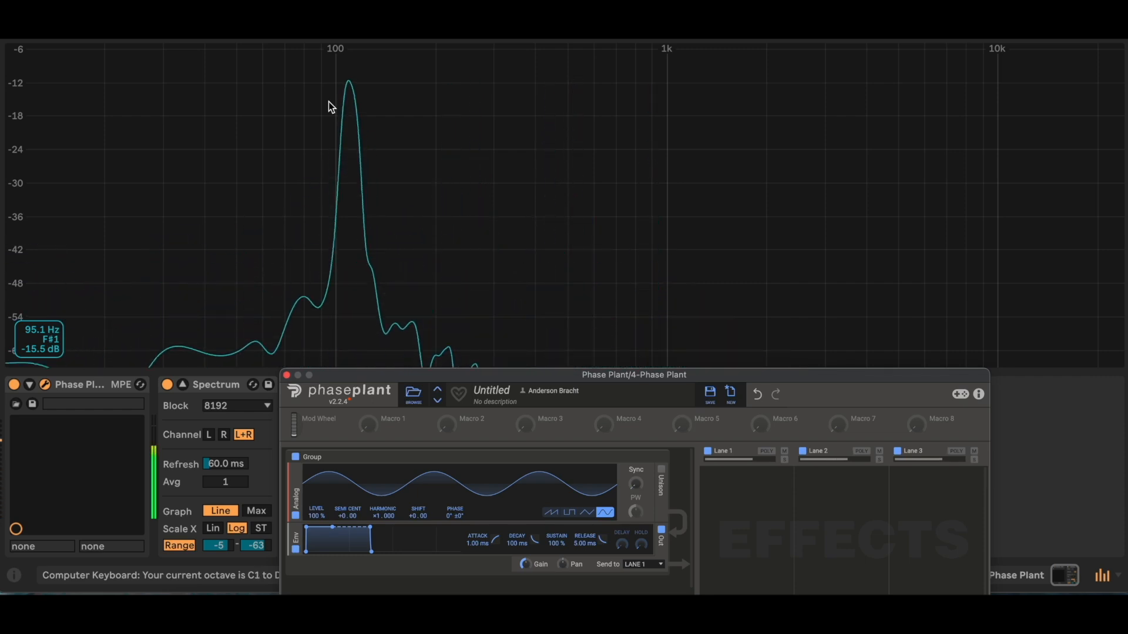
Step: Play ascending scale runs through the C1, C2 and C3 keyboard octaves while watching the sine peak in the Spectrum
key("g")
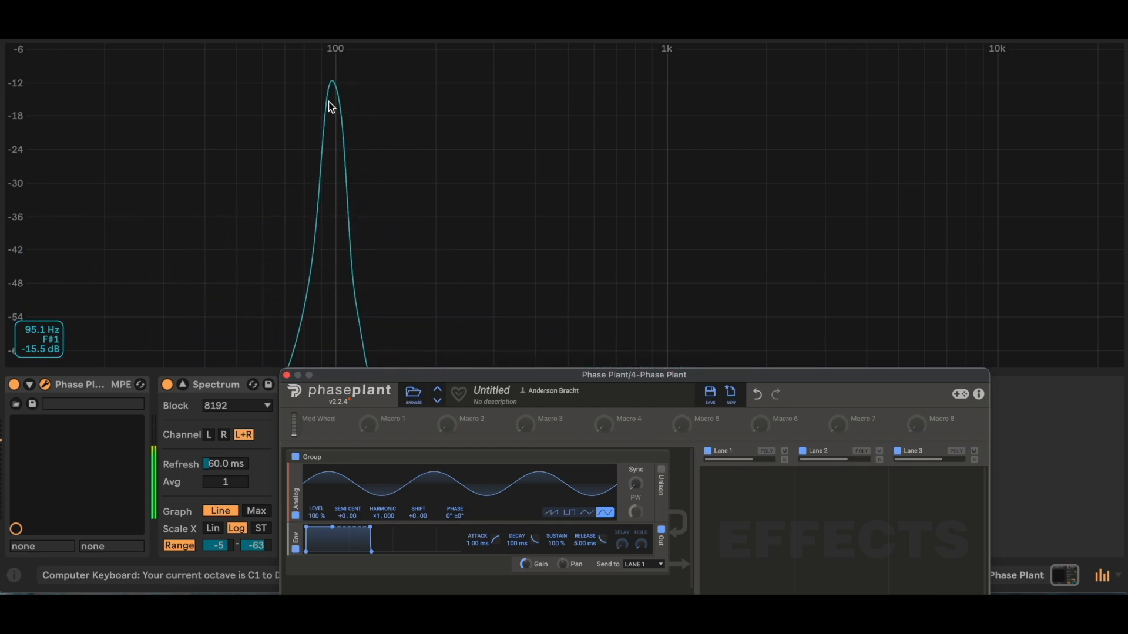
key("s")
key("f")
key("g")
key("h")
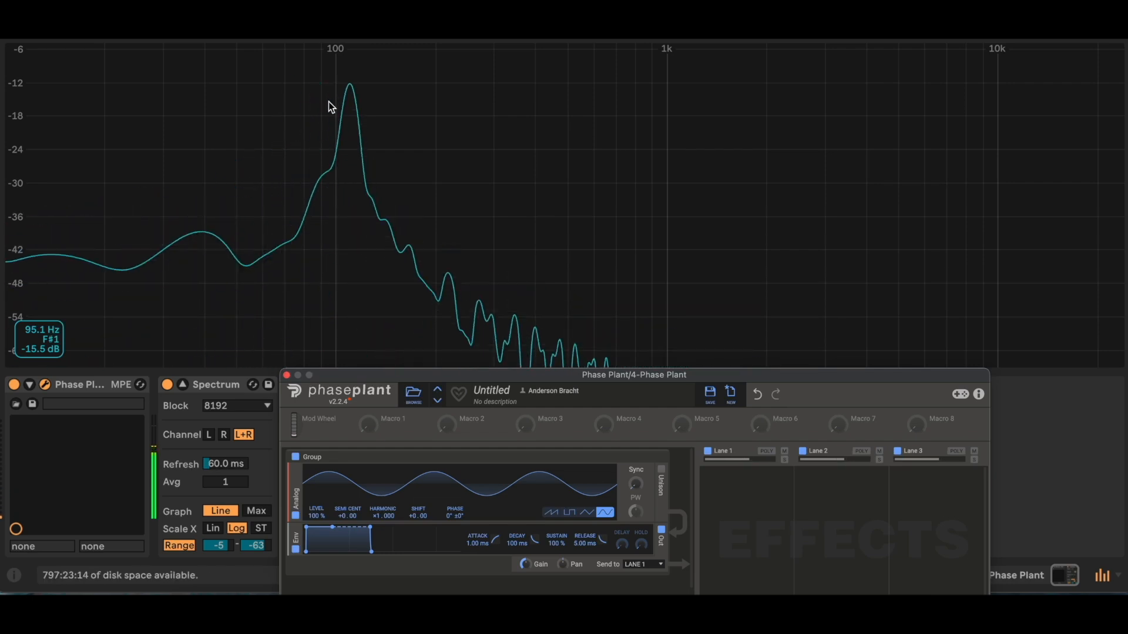
key("x")
key("s")
key("d")
key("f")
key("g")
key("h")
key("j")
key("k")
key("x")
key("s")
key("d")
key("f")
key("g")
key("h")
key("j")
key("k")
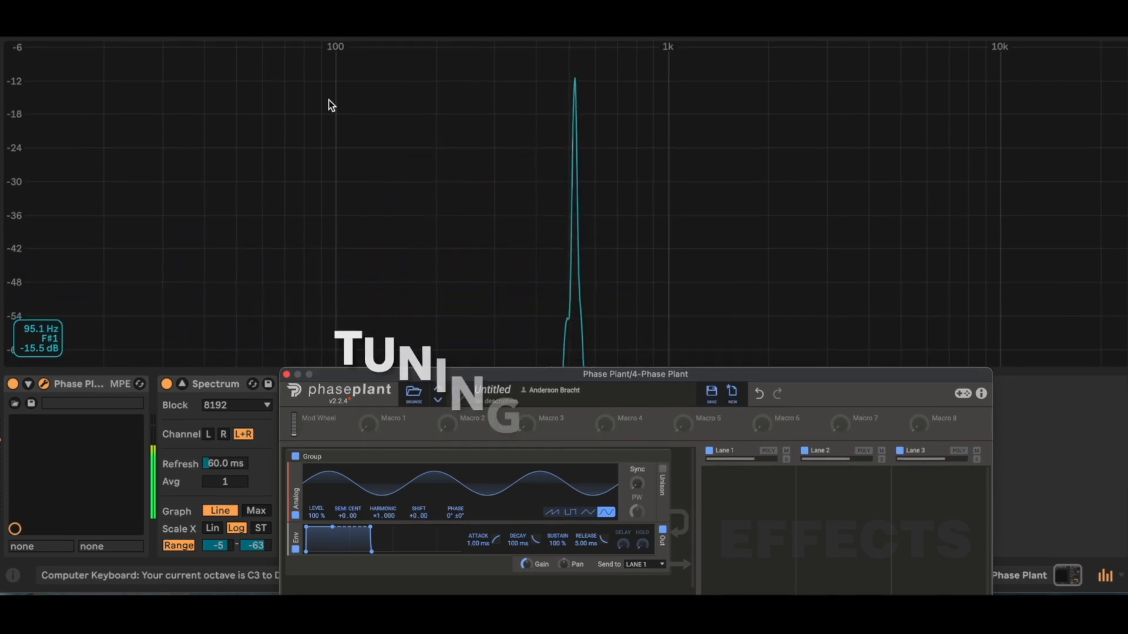
Step: Play the scale up and back down in the C4 keyboard octave, and lower the keyboard by two octaves
key("x")
key("s")
key("d")
key("f")
key("g")
key("h")
key("j")
key("k")
key("j")
key("h")
key("g")
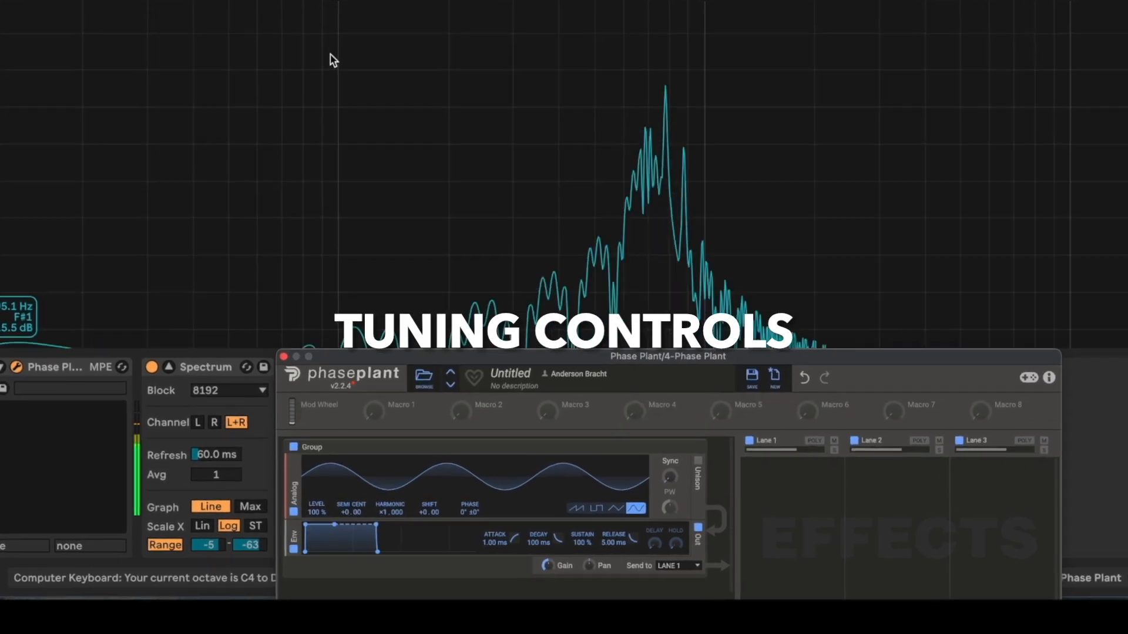
key("f")
key("z")
key("z")
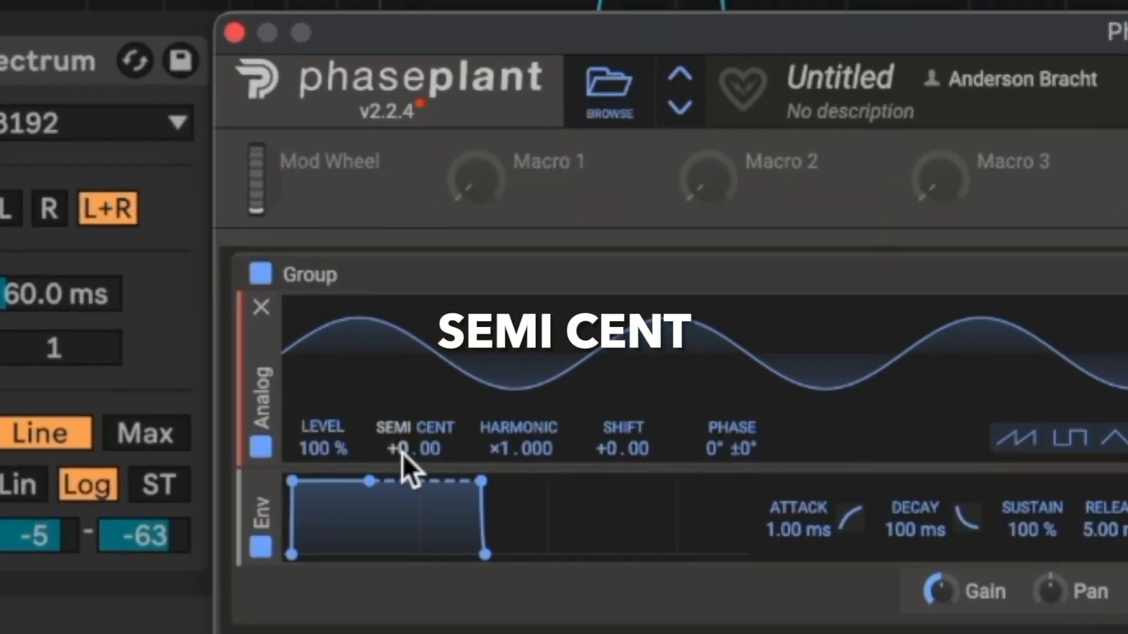
Step: Raise the Analog oscillator's Semi tuning to +3 semitones, and bring it back to 0
left_click_drag(402, 453, 402, 442)
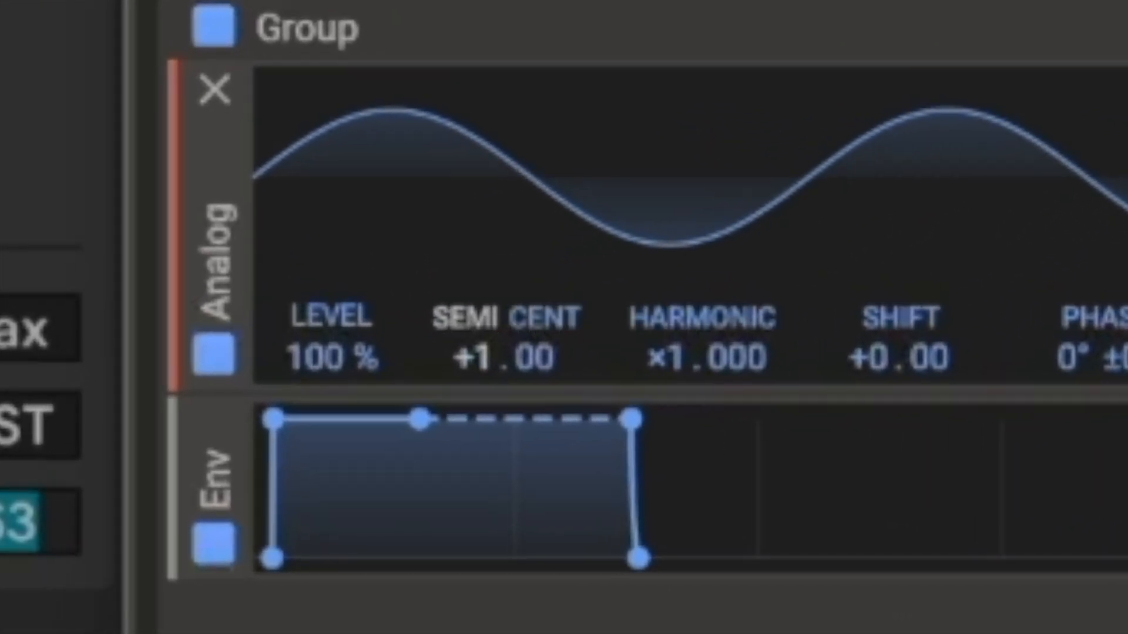
left_click_drag(474, 357, 474, 327)
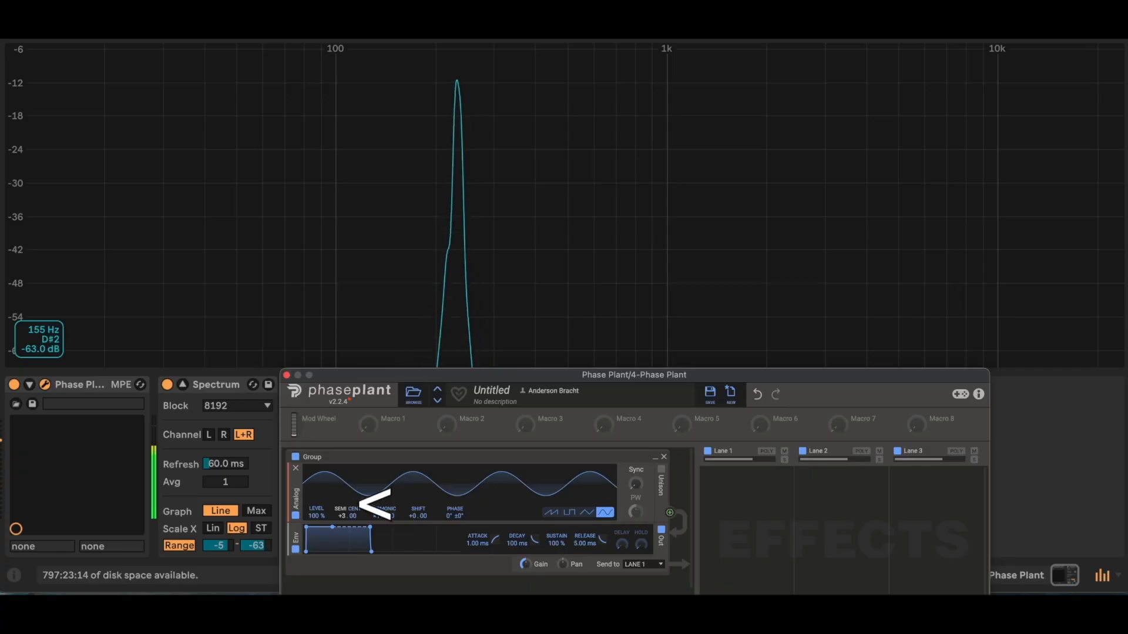
mouse_move(347, 516)
left_mouse_down()
mouse_move(347, 505)
mouse_move(344, 524)
left_mouse_up()
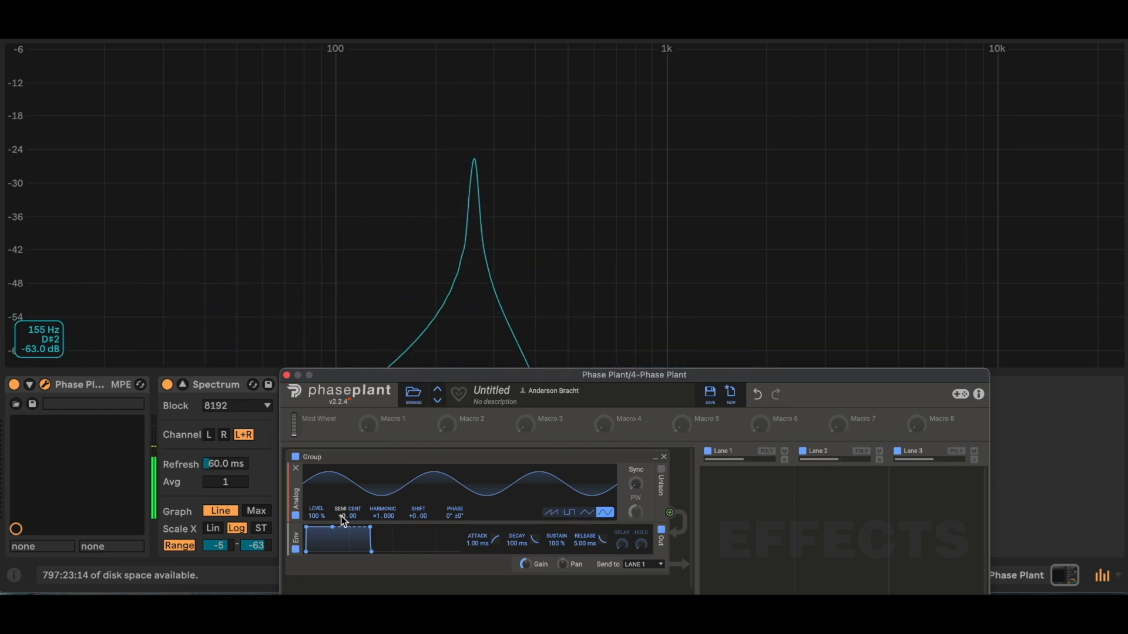
Step: Raise the oscillator's Semi tuning by a full octave to +12, and reset it to 0
left_click_drag(342, 516, 343, 494)
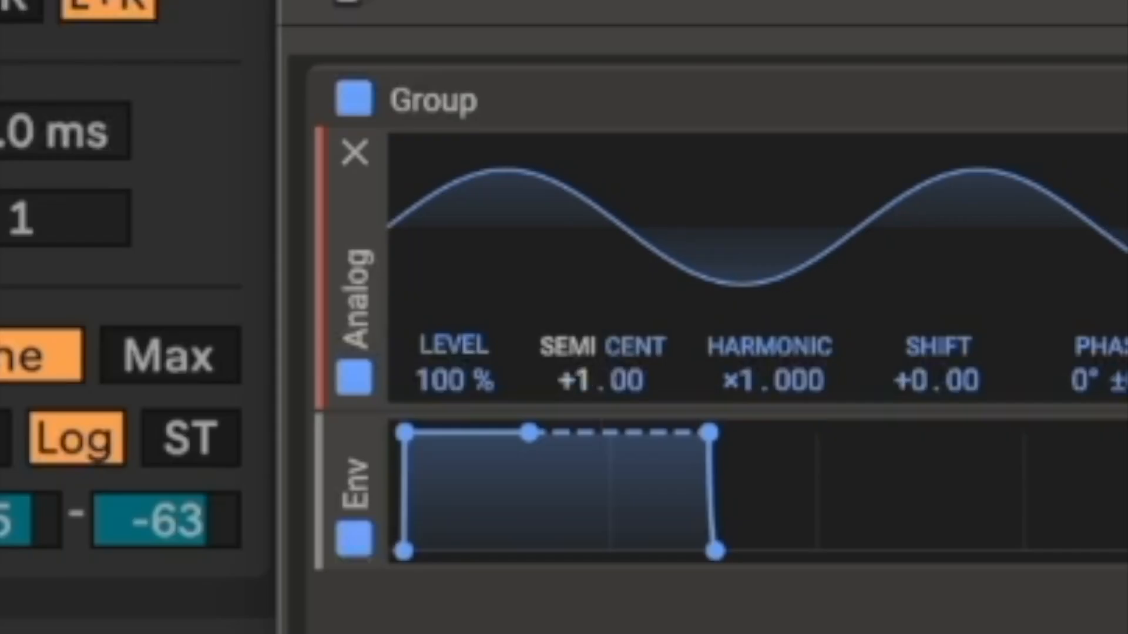
left_click_drag(584, 411, 584, 434)
mouse_move(446, 393)
left_mouse_down()
mouse_move(447, 341)
mouse_move(452, 381)
left_mouse_up()
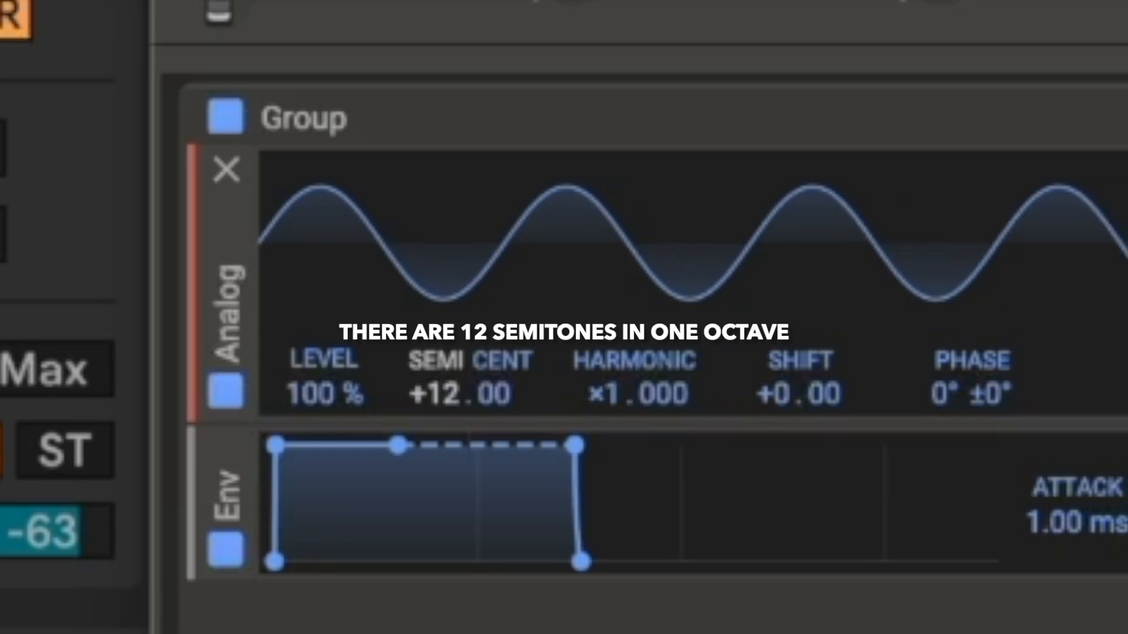
double_click(452, 395)
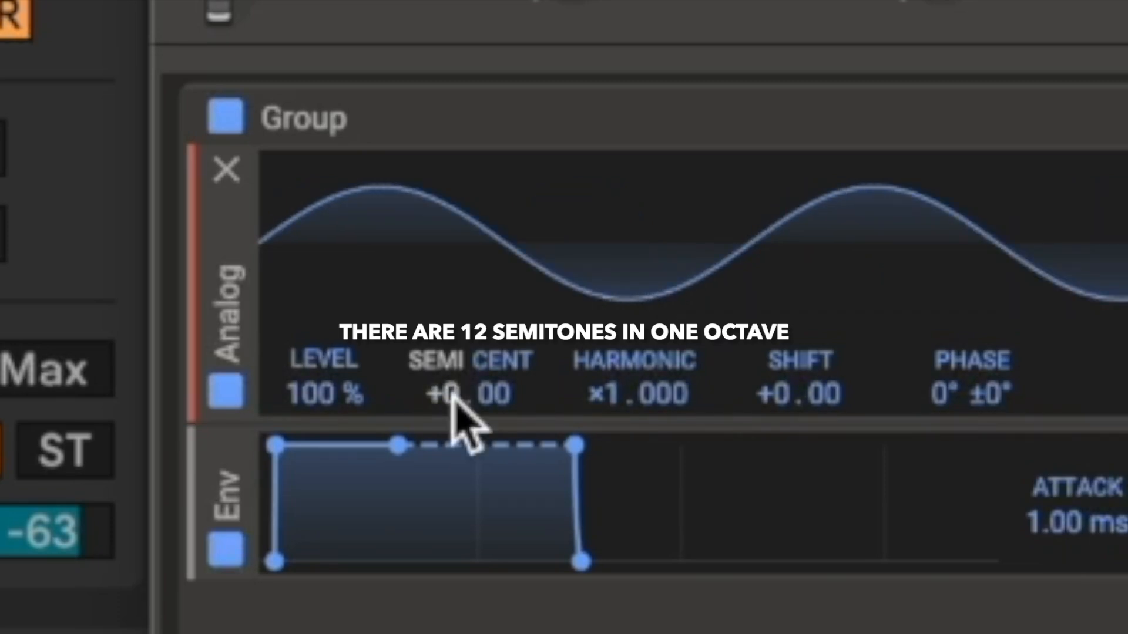
Step: Try lowering the oscillator's Semi tuning to -8 and shifting its Cent value, returning both to 0
left_click_drag(453, 395, 453, 427)
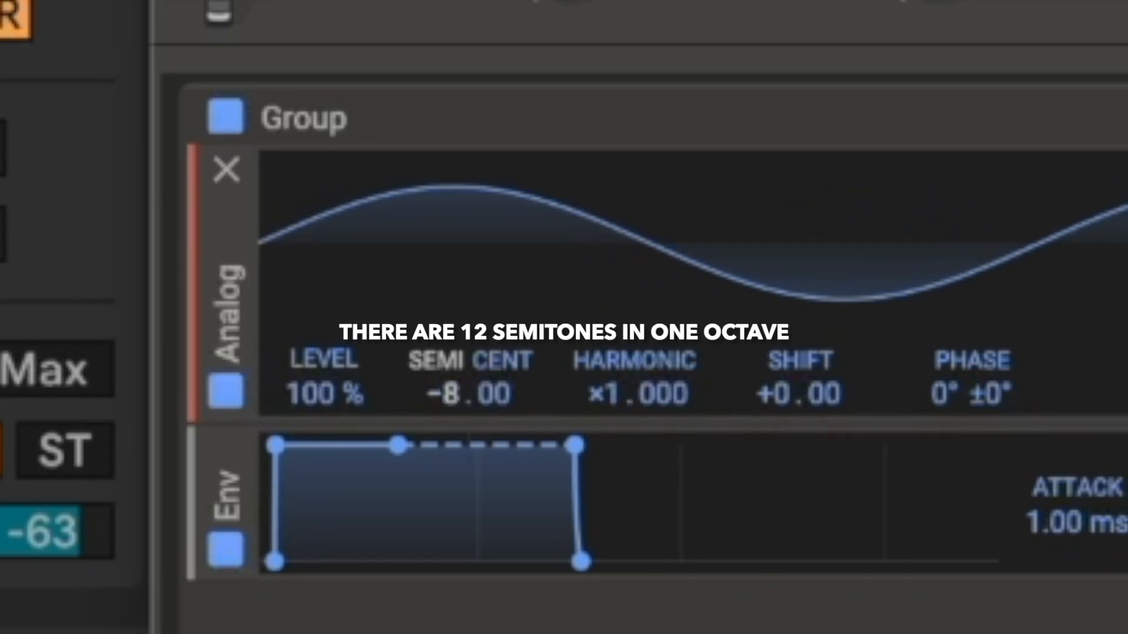
left_click_drag(453, 387, 453, 395)
double_click(453, 394)
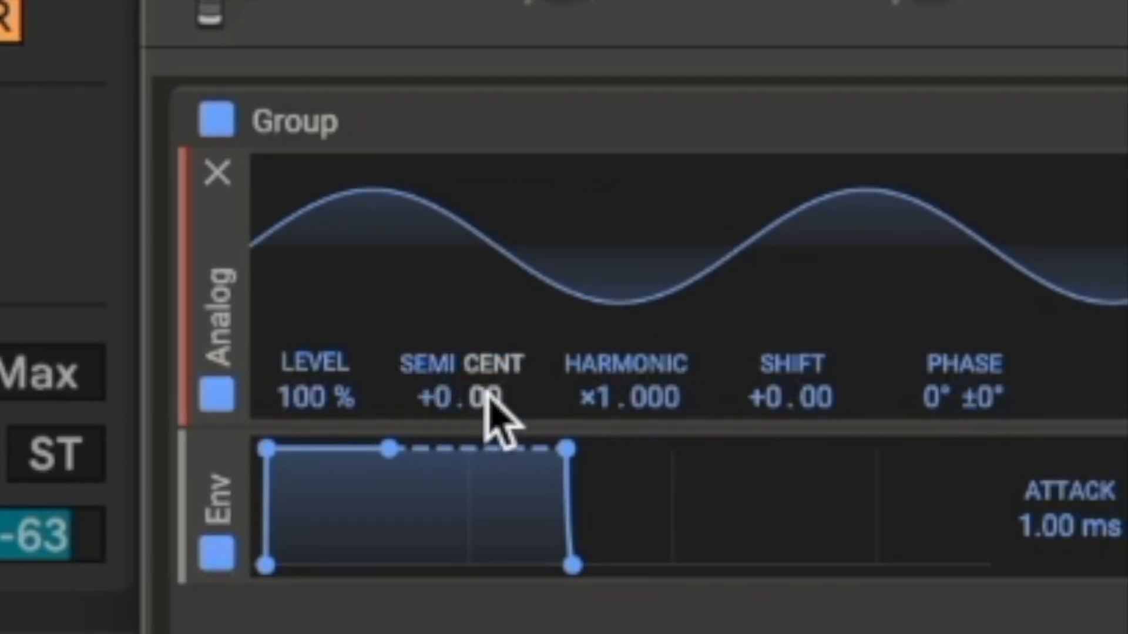
mouse_move(483, 390)
left_mouse_down()
mouse_move(484, 353)
mouse_move(484, 394)
left_mouse_up()
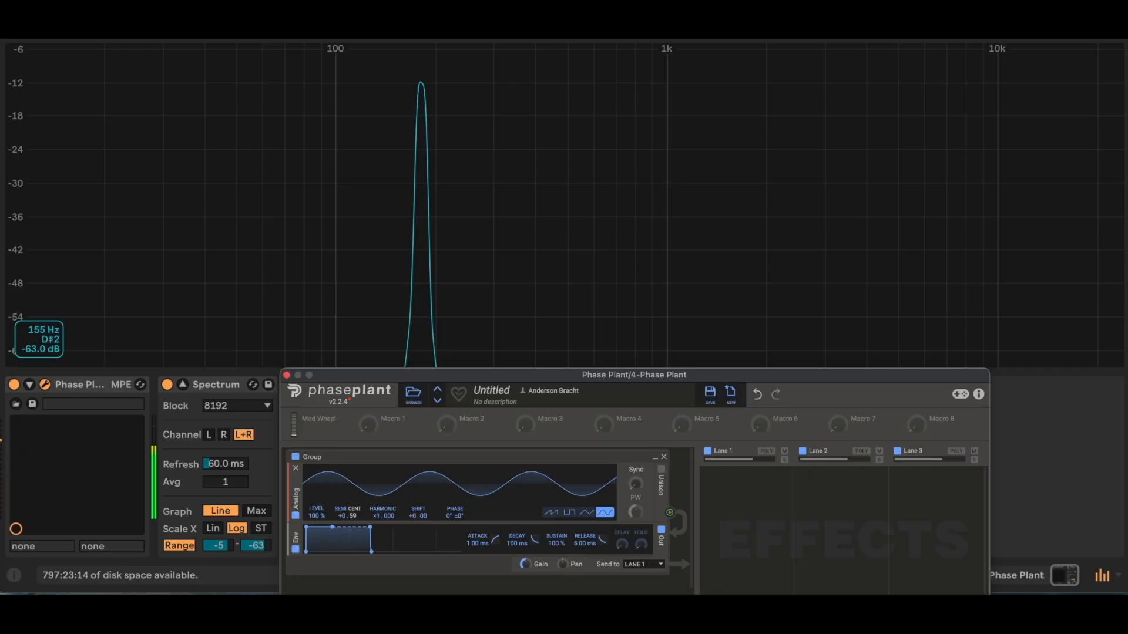
left_click_drag(353, 515, 352, 518)
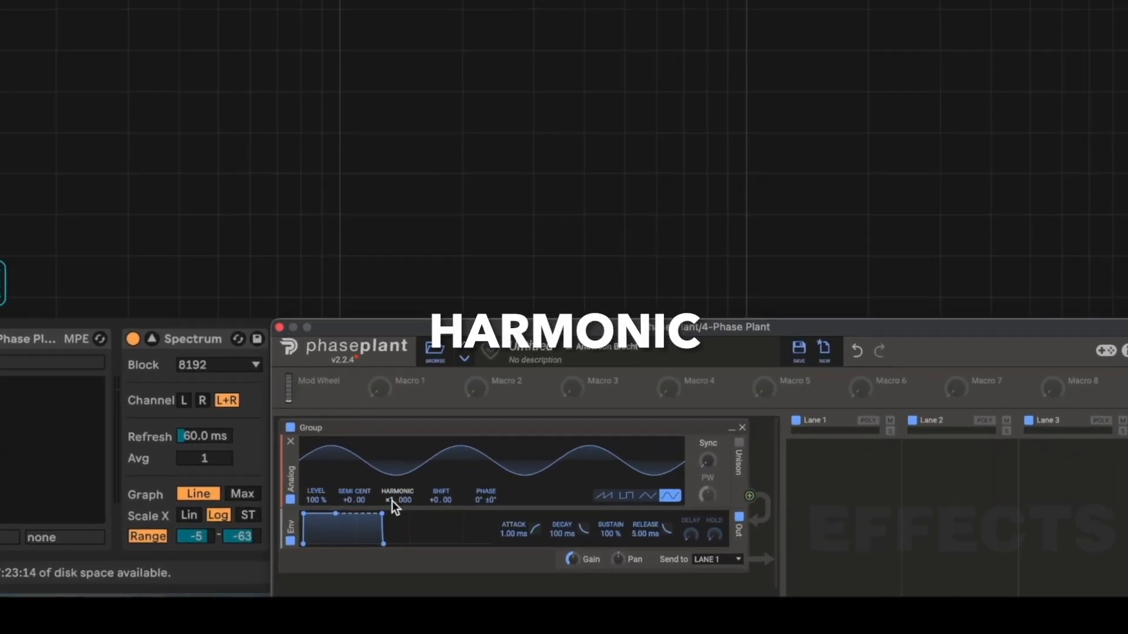
Step: Try out the Analog oscillator's Harmonic control and bring it back to ×1.000
left_click_drag(391, 501, 392, 493)
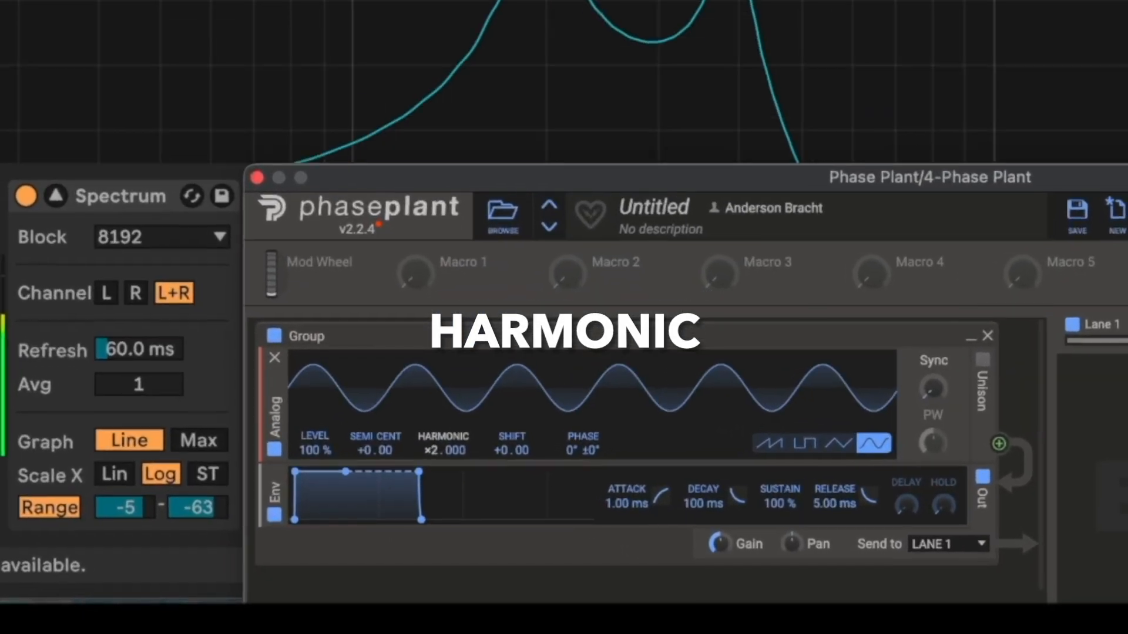
left_click_drag(432, 450, 431, 434)
left_click_drag(541, 343, 541, 378)
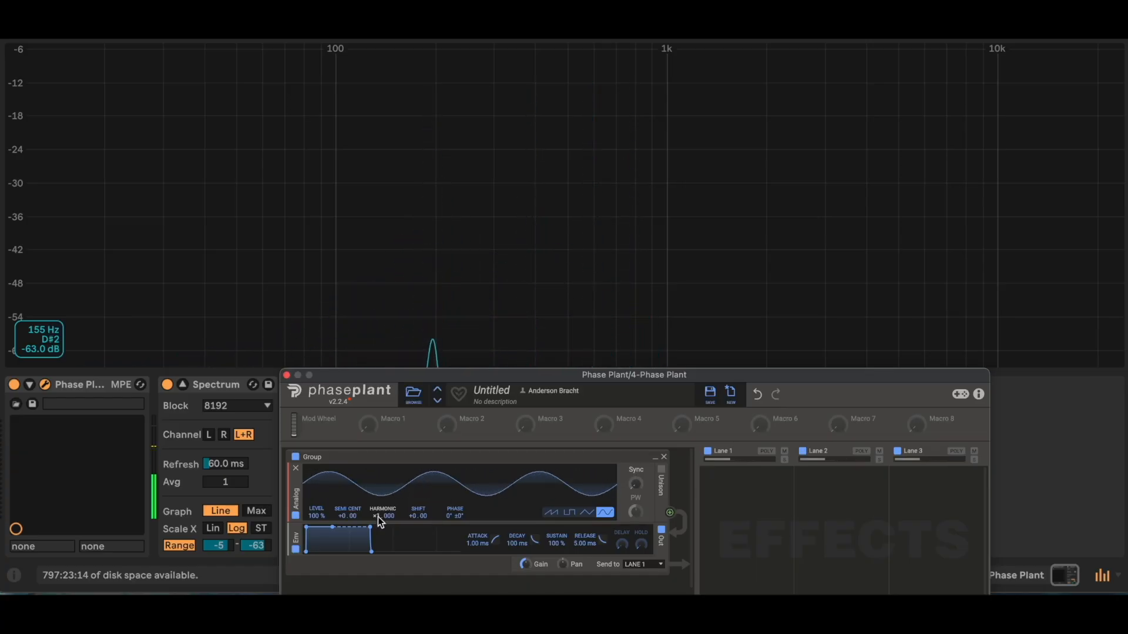
Step: Lower the computer keyboard by one octave and play a short run of notes that starts and ends on G
key("z")
key("g")
key("u")
key("k")
key("h")
key("g")
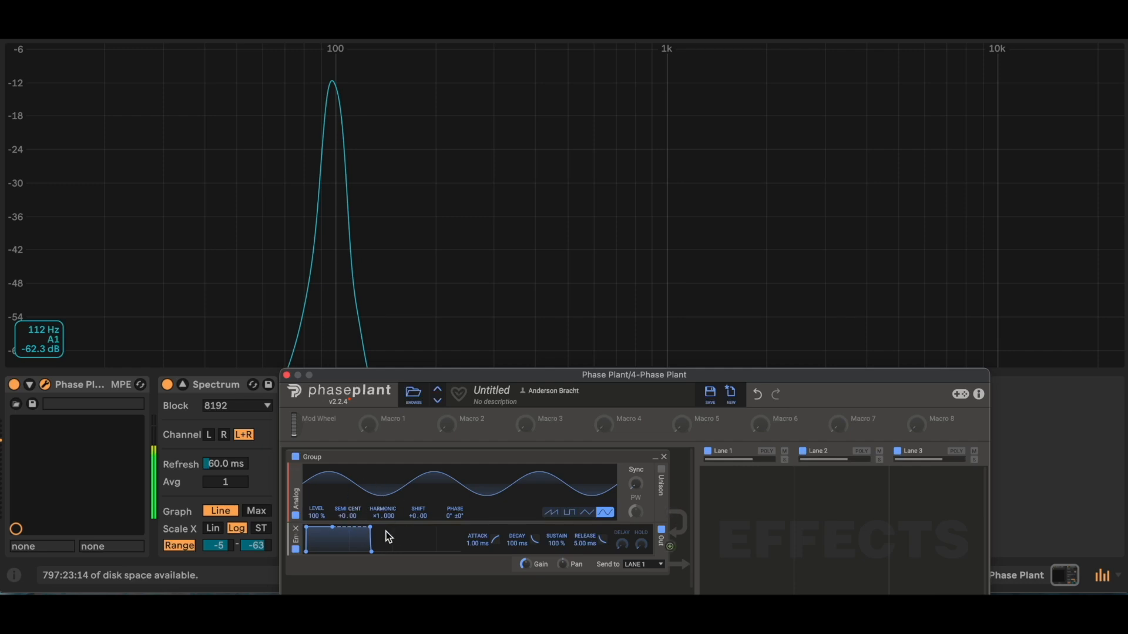
Step: Raise the keyboard to the C2 octave and play G and A, comparing Harmonic ×2.000 with ×1.000
key("x")
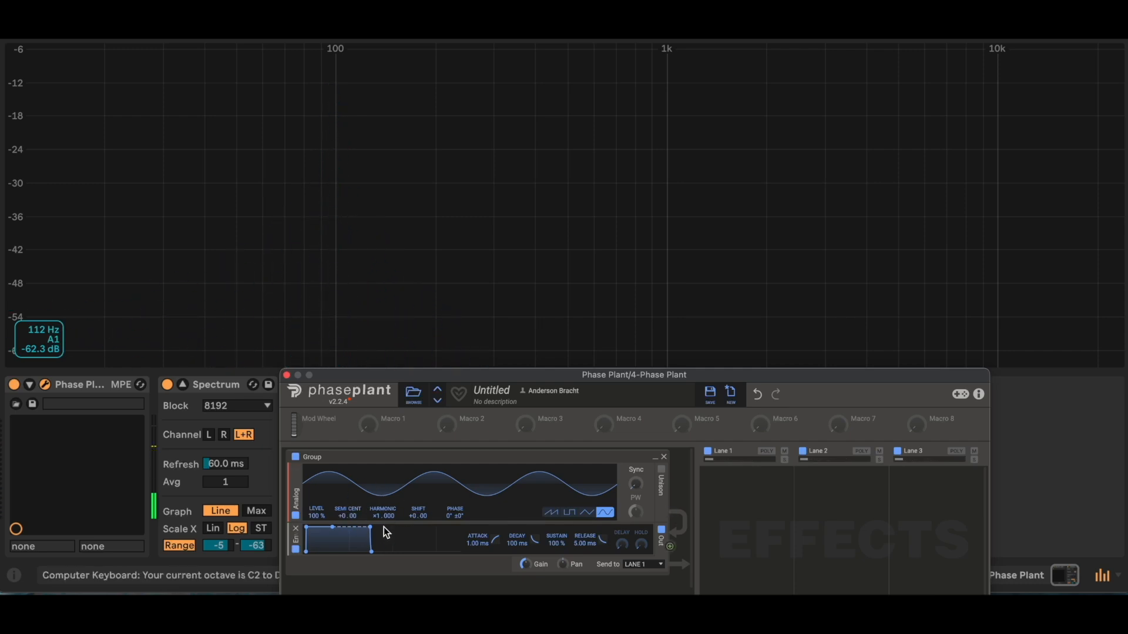
key("g")
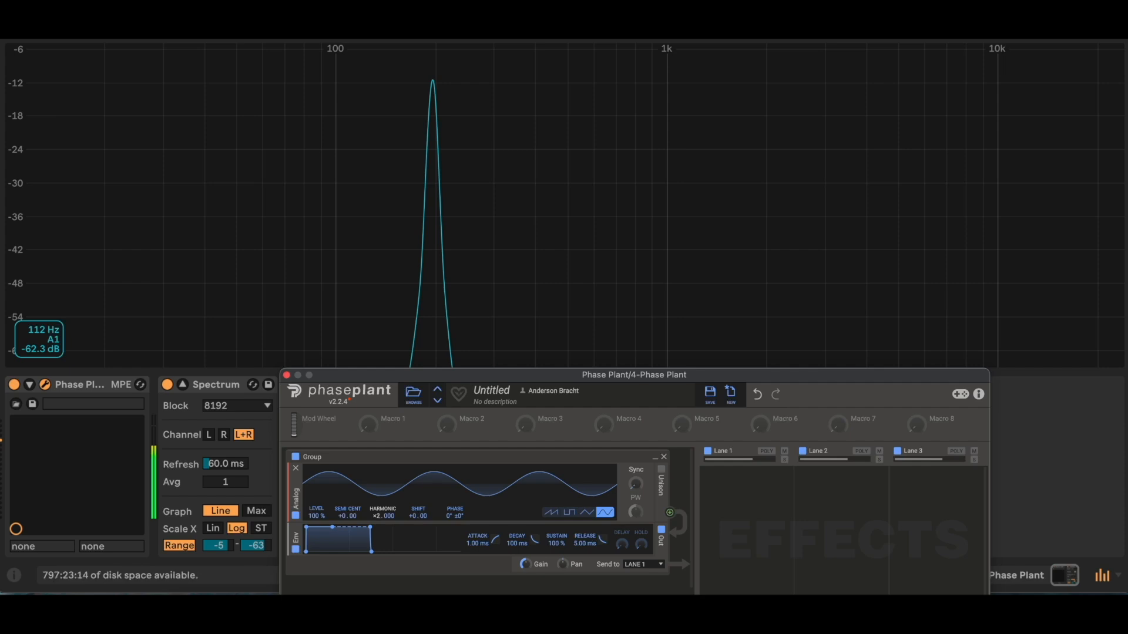
left_click_drag(383, 516, 383, 528)
key("g")
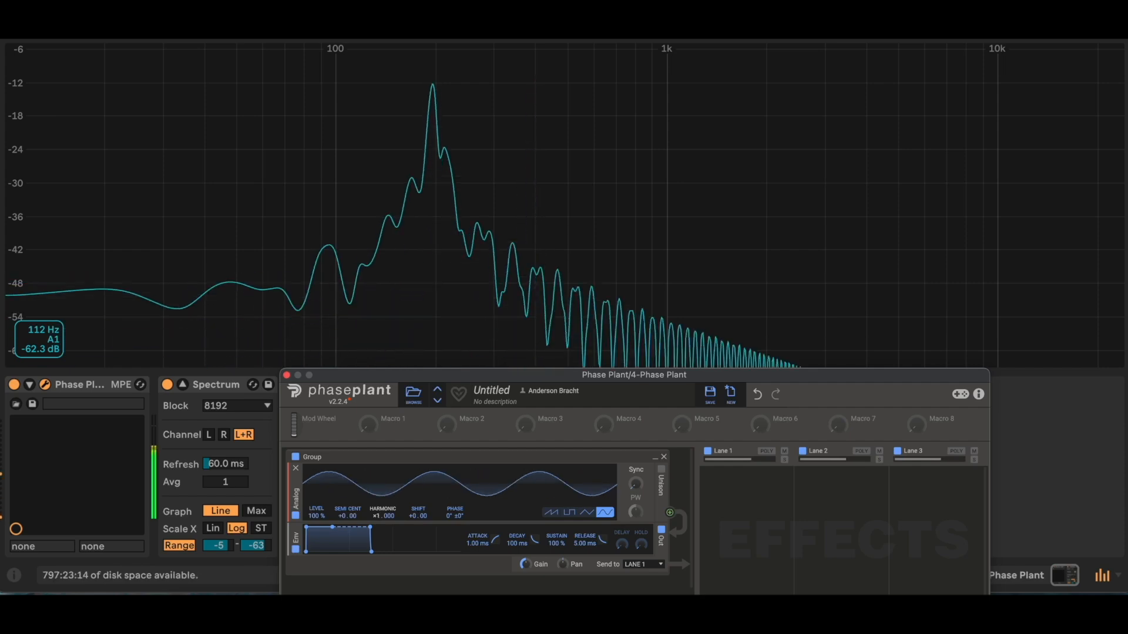
key("h")
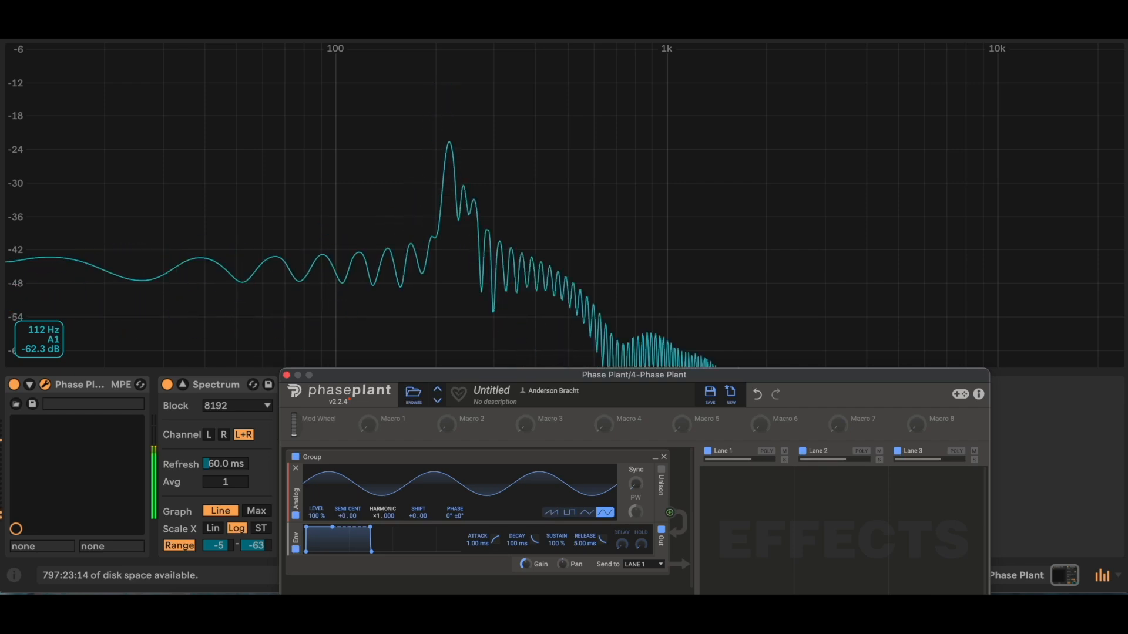
key("g")
Step: Play G again, raise the oscillator's Harmonic to ×2.000 and return it to ×1.000
mouse_move(383, 516)
left_mouse_down()
mouse_move(383, 504)
mouse_move(383, 516)
left_mouse_up()
key("g")
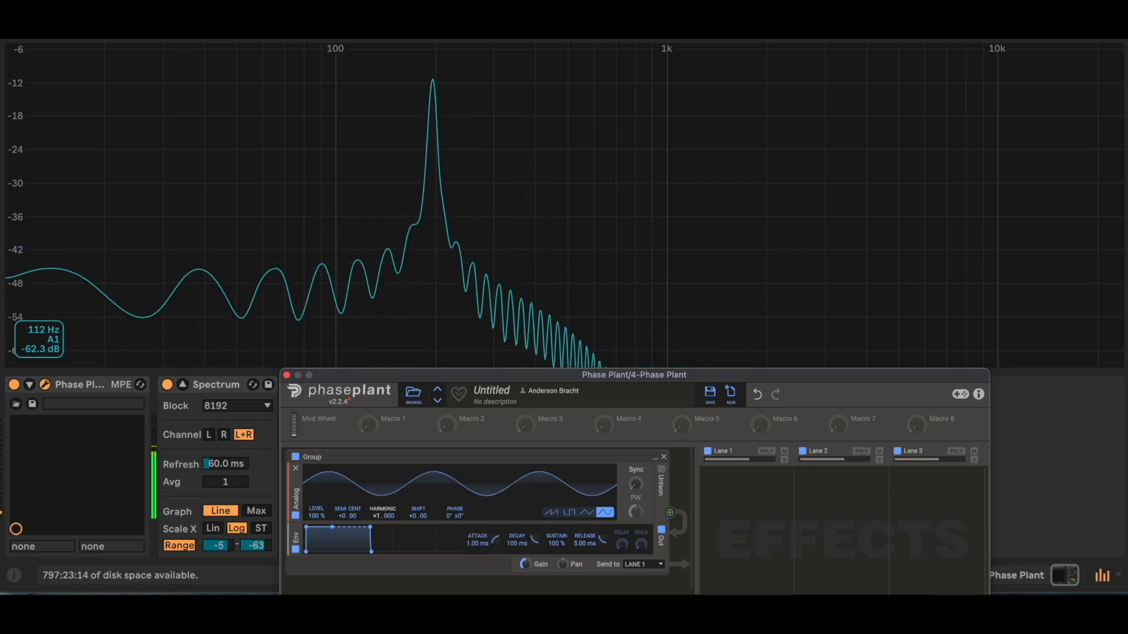
key("g")
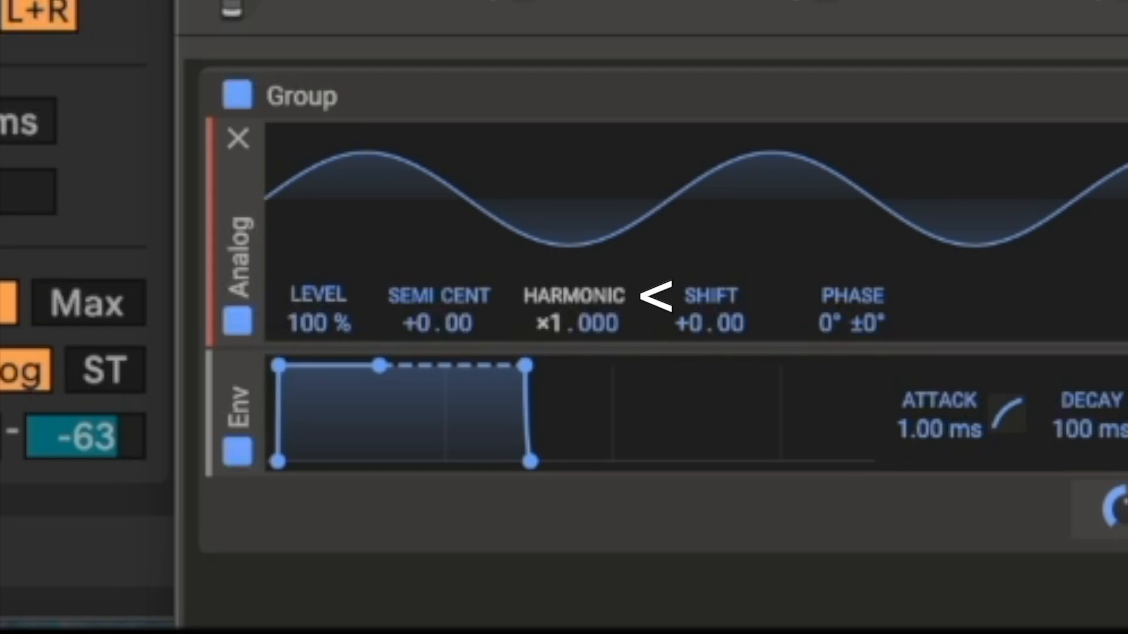
left_click_drag(549, 324, 549, 301)
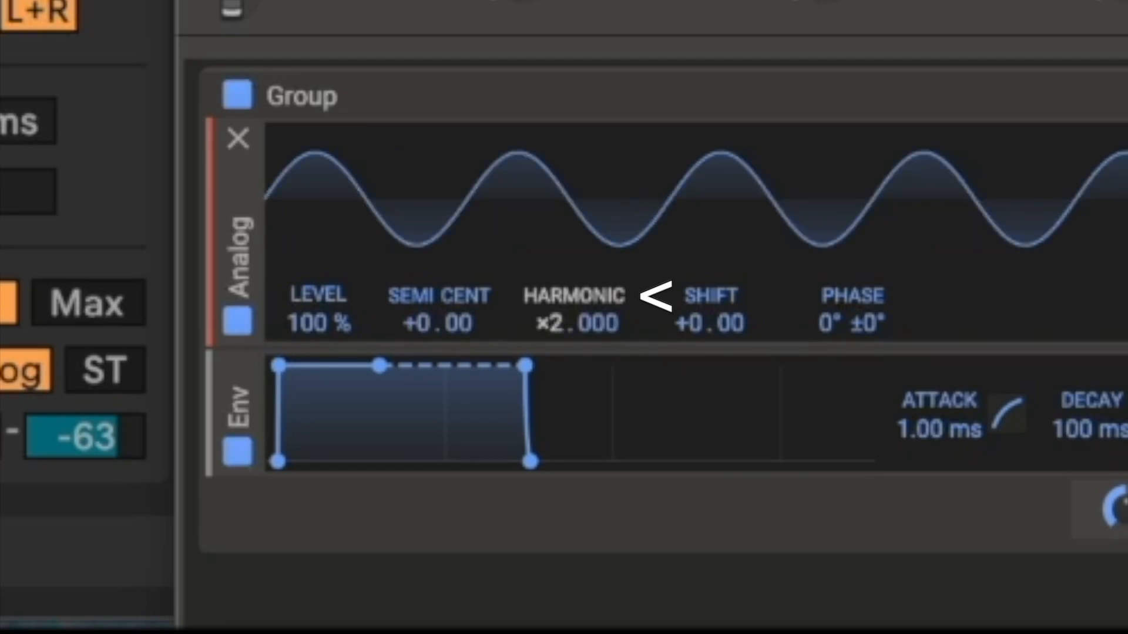
left_click_drag(549, 324, 549, 347)
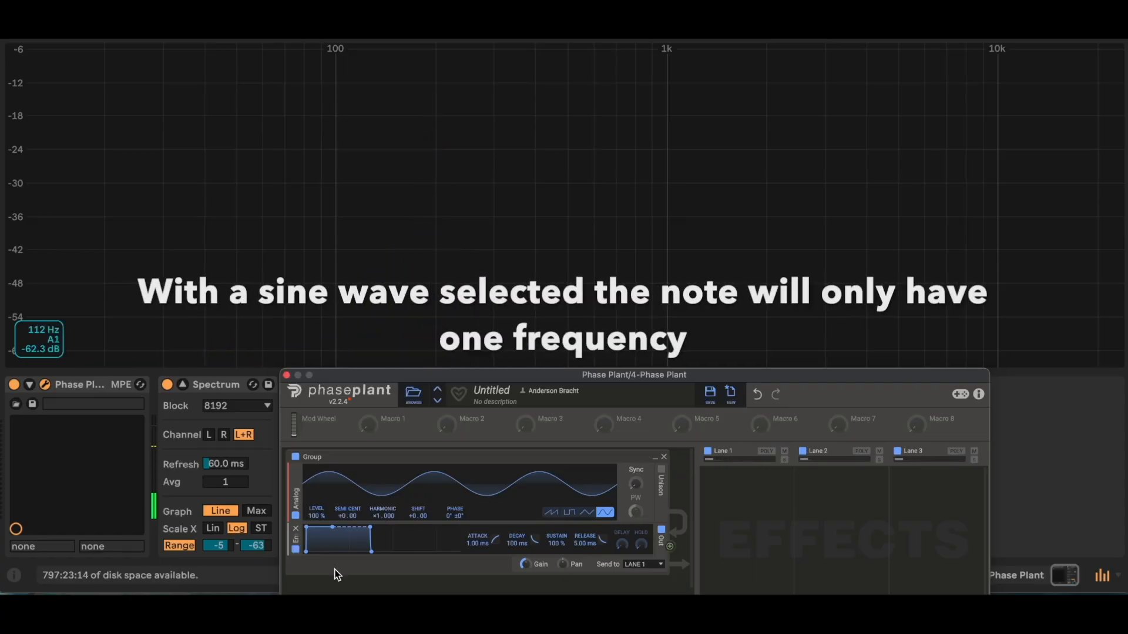
Step: Lower the keyboard an octave and, playing G, step the Harmonic through ×2.000 and ×3.000 before resetting it to ×1.000
key("z")
key("g")
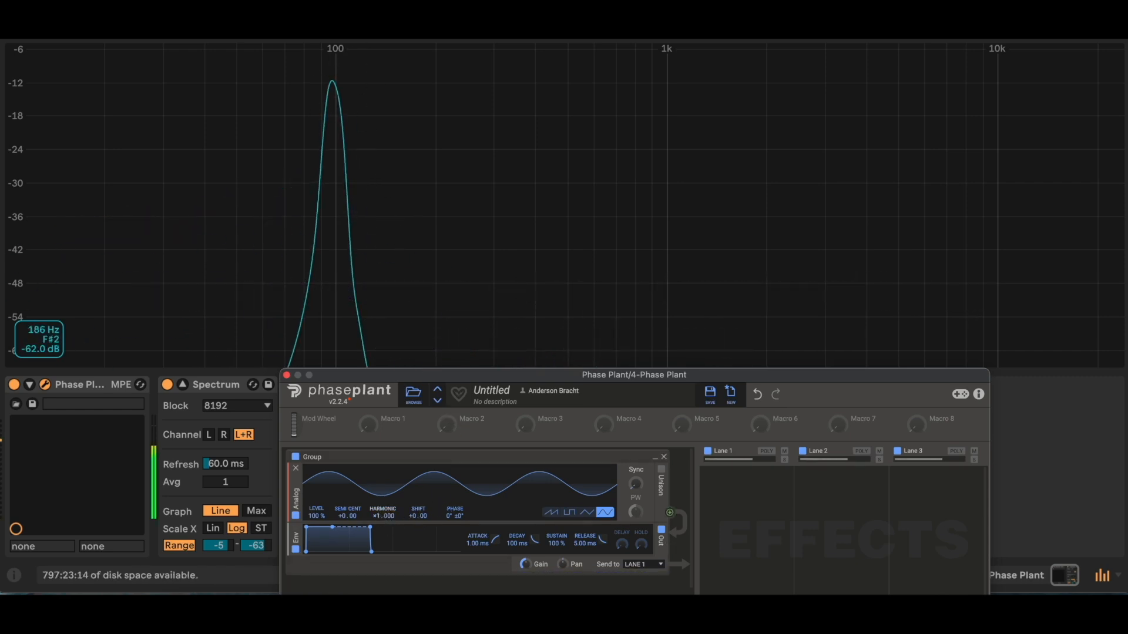
left_click_drag(383, 515, 383, 495)
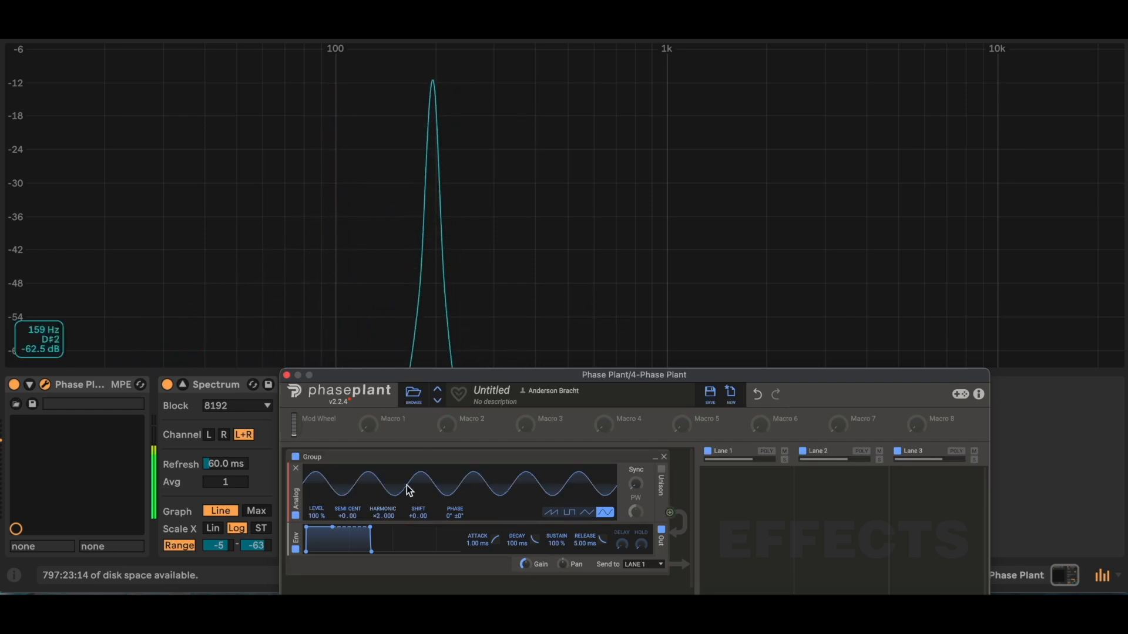
left_click_drag(379, 516, 379, 497)
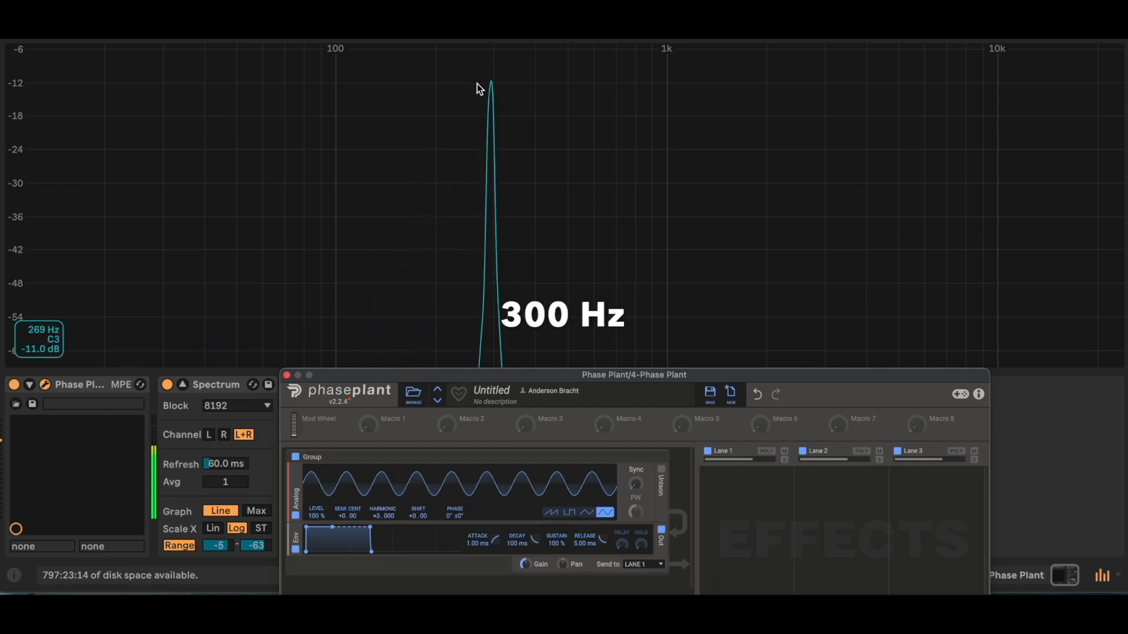
mouse_move(379, 516)
left_mouse_down()
mouse_move(378, 461)
mouse_move(380, 517)
left_mouse_up()
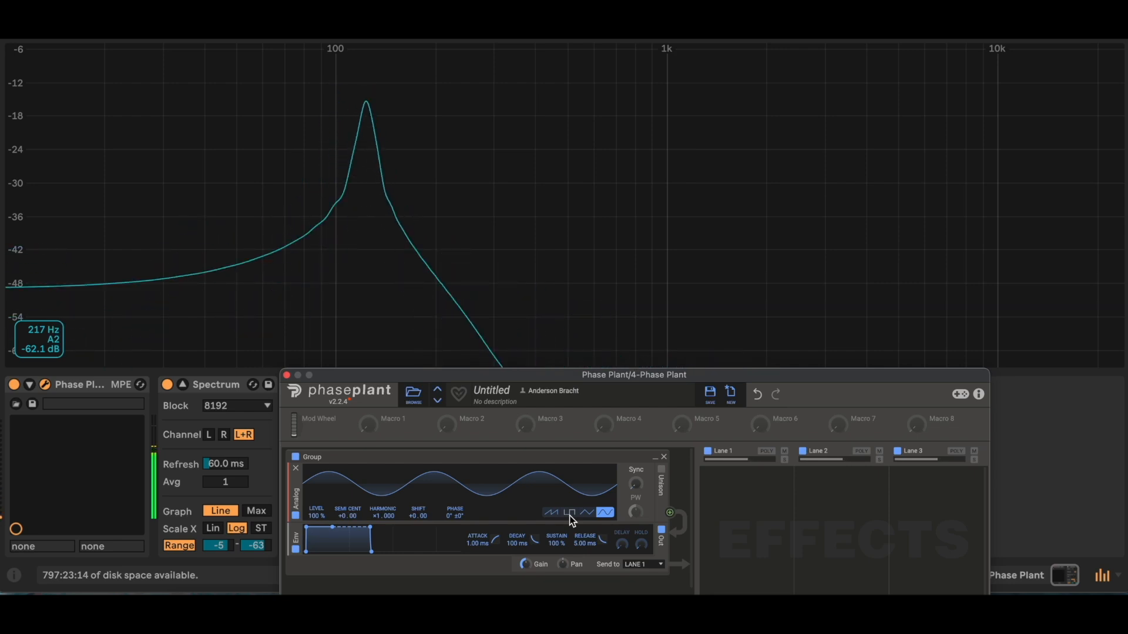
Step: Compare the oscillator's sawtooth, square and triangle waveforms in the spectrum, finishing on sawtooth
left_click(551, 512)
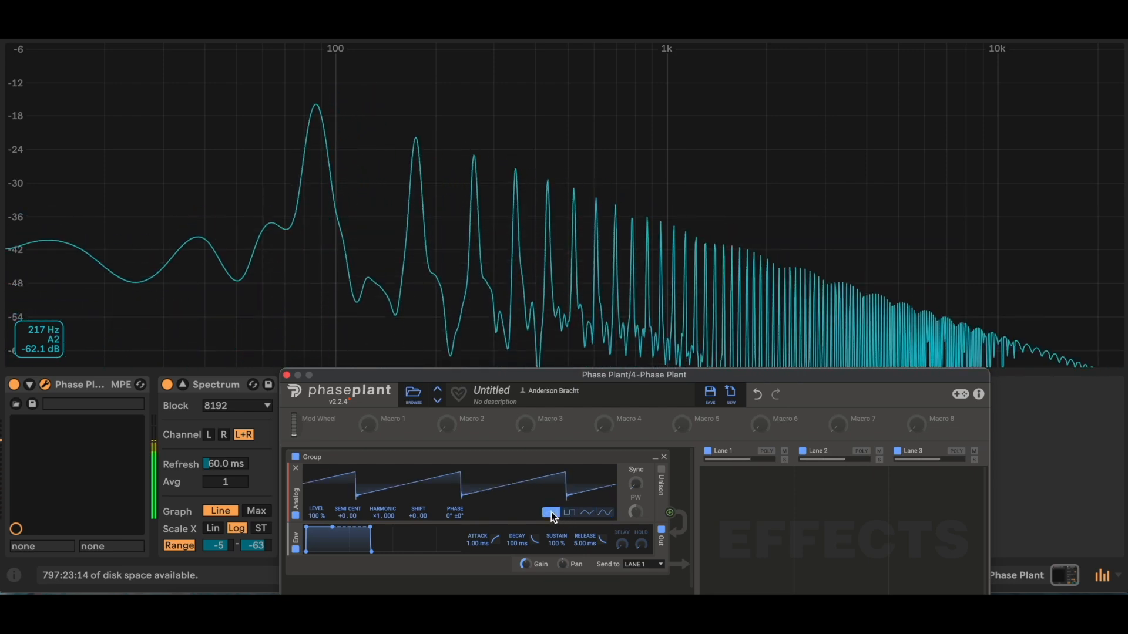
left_click(570, 513)
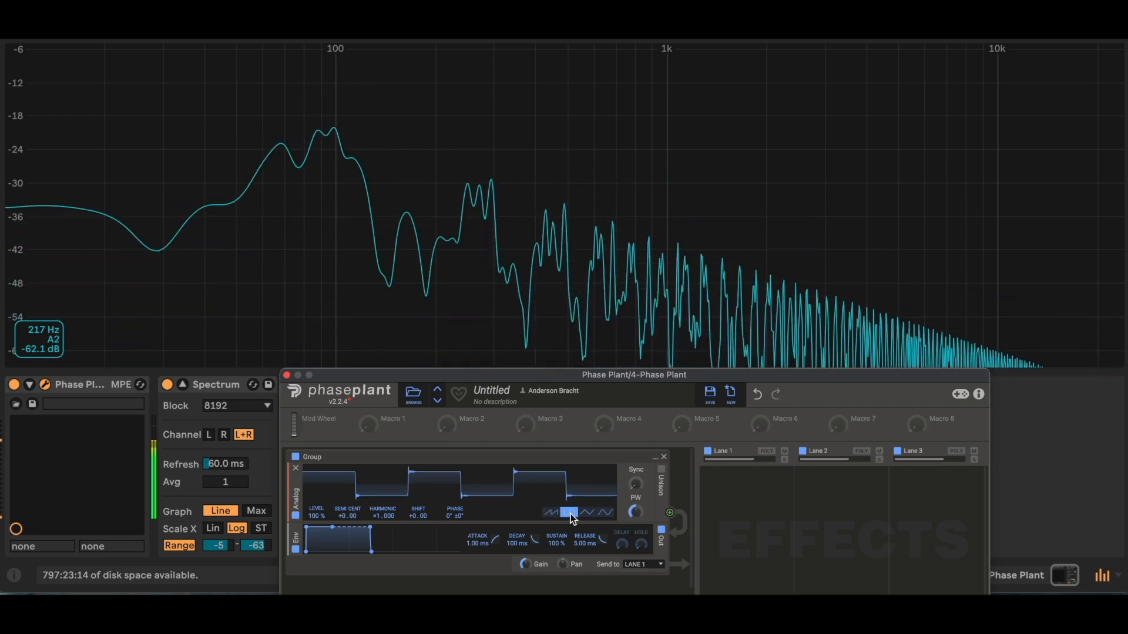
left_click(587, 513)
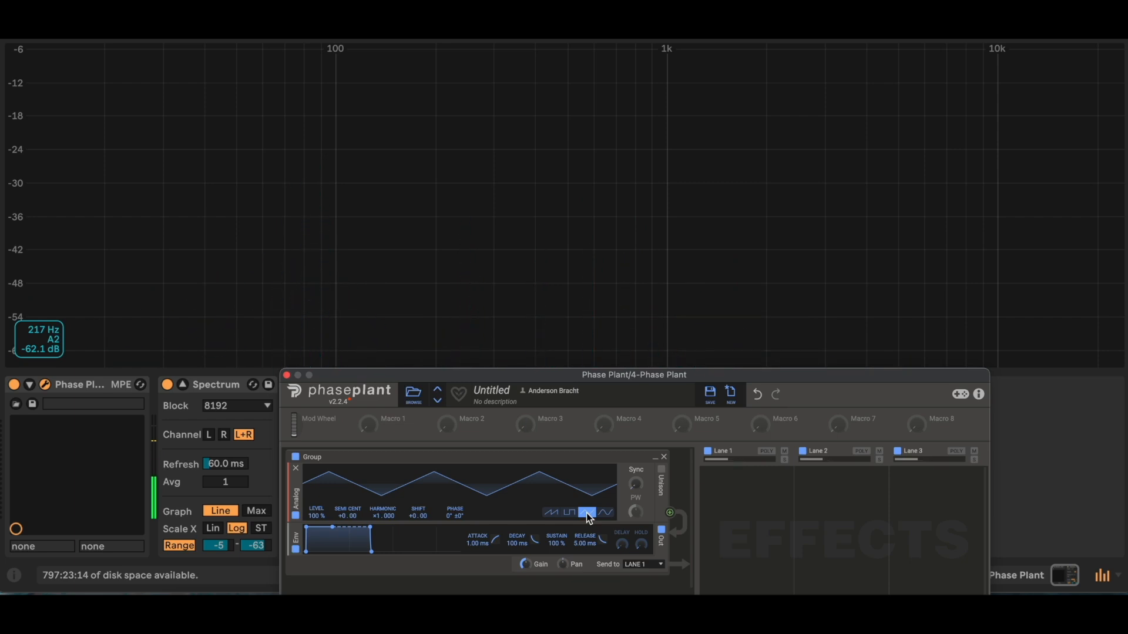
left_click(550, 513)
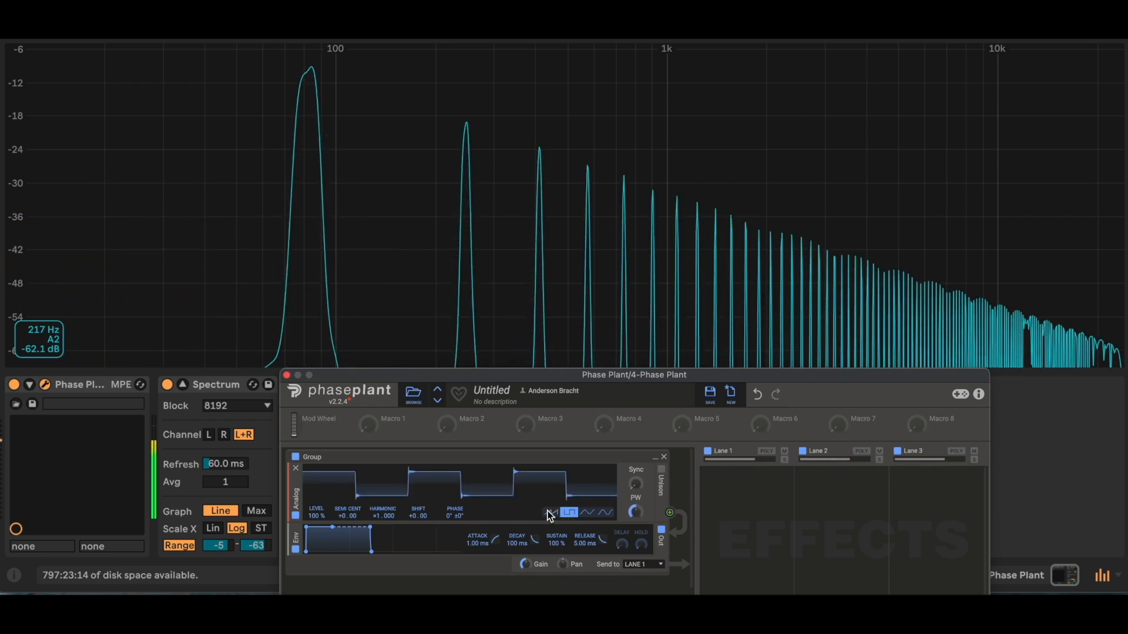
left_click(569, 512)
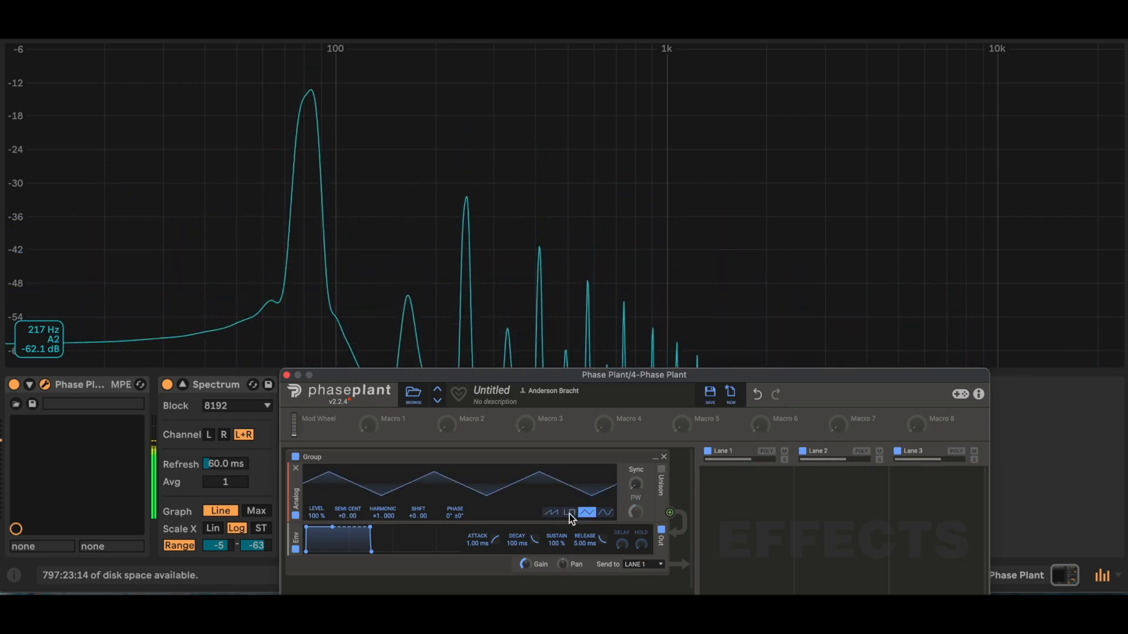
left_click(551, 512)
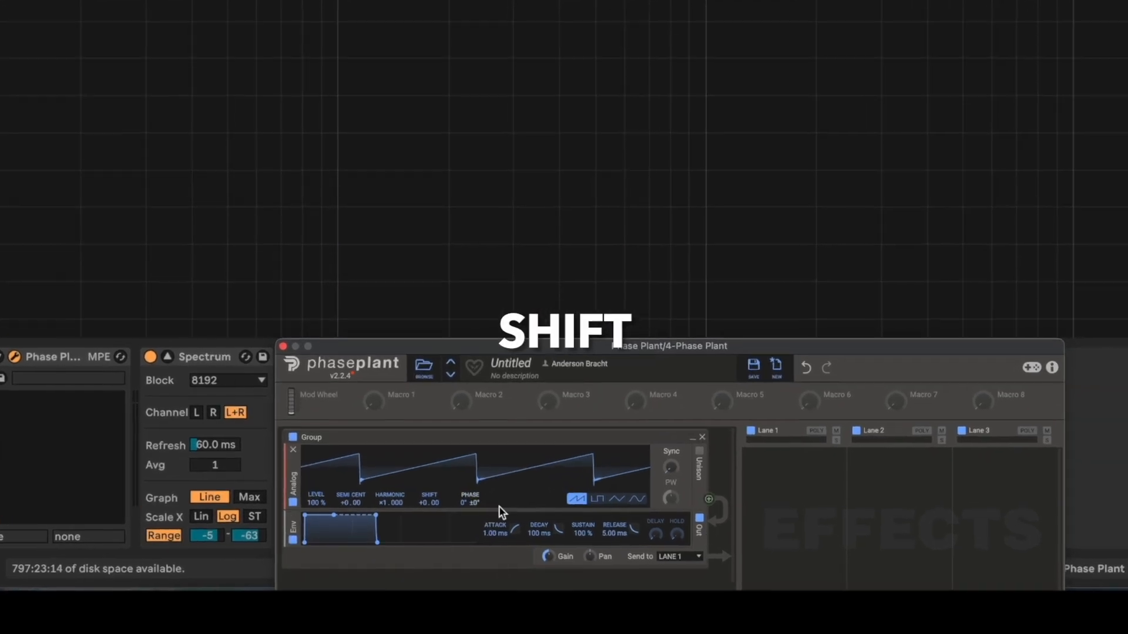
Step: Switch the oscillator back to the sine wave and try its Shift control, returning it to +0.00
left_click(662, 488)
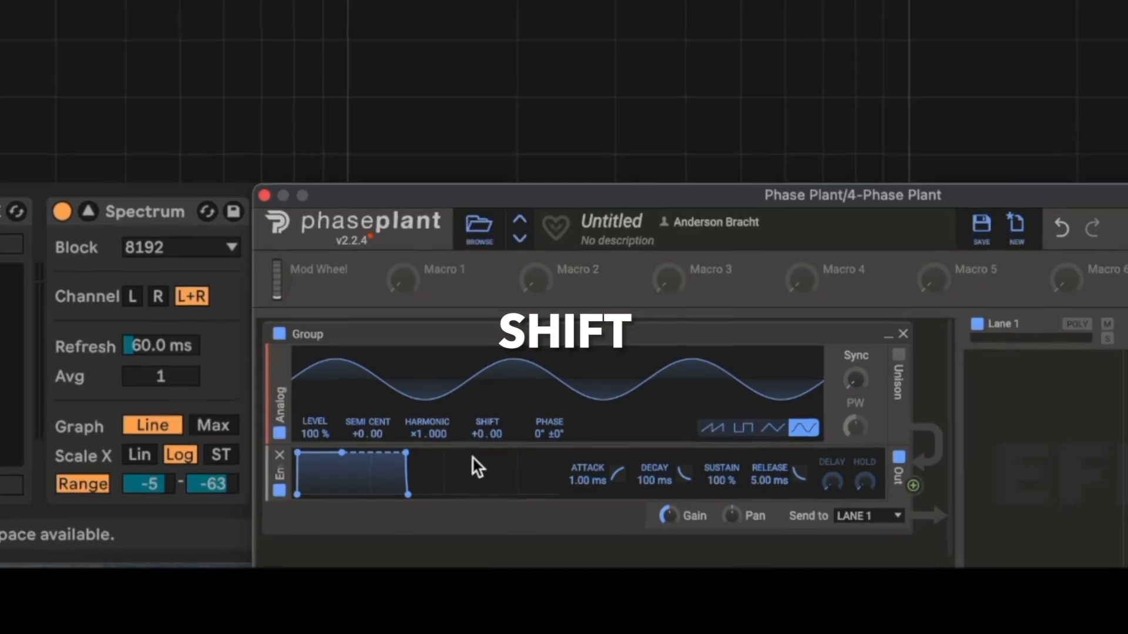
mouse_move(478, 434)
left_mouse_down()
mouse_move(479, 399)
mouse_move(479, 420)
left_mouse_up()
mouse_move(419, 516)
left_mouse_down()
mouse_move(418, 499)
mouse_move(415, 528)
left_mouse_up()
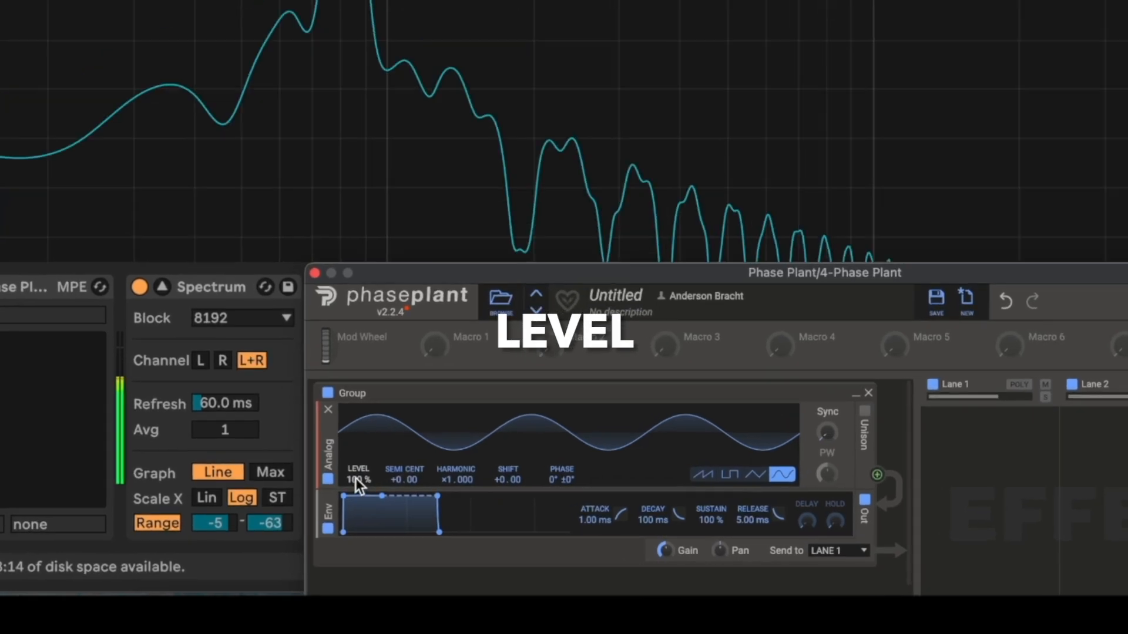
Step: Sweep the Analog oscillator's Level down, up to 200%, and back down
left_click_drag(357, 479, 400, 438)
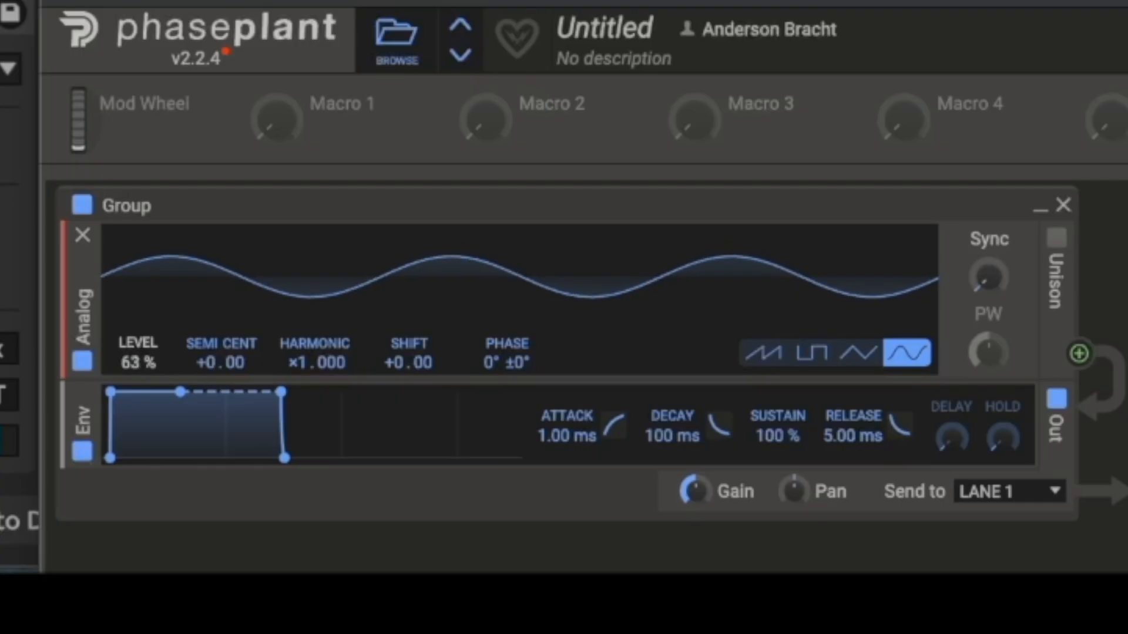
left_click_drag(138, 353, 138, 398)
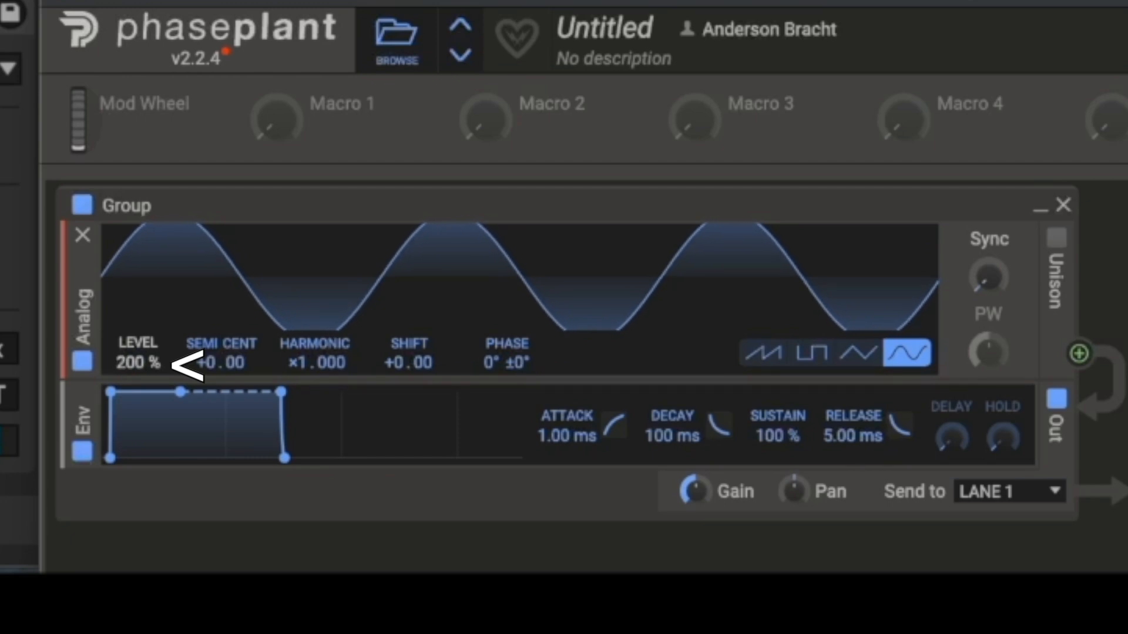
left_click_drag(138, 363, 138, 478)
mouse_move(131, 362)
left_mouse_down()
mouse_move(131, 491)
mouse_move(131, 367)
left_mouse_up()
Step: Vary the oscillator's Level through about 140%, 56% and 179%, and return it to 100%
left_click_drag(316, 512, 316, 484)
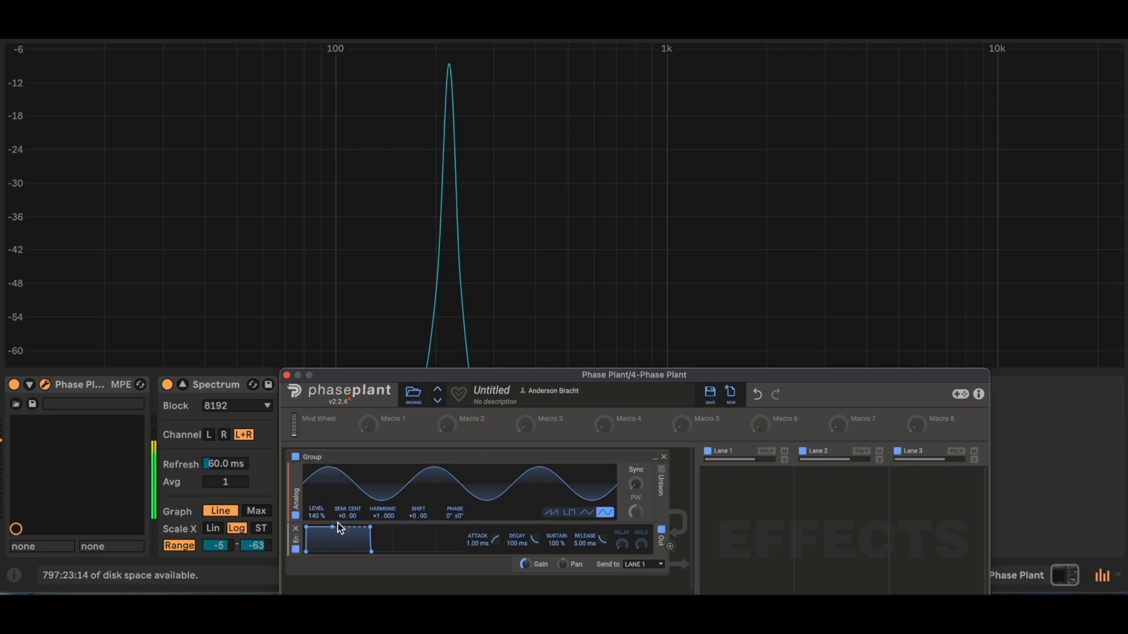
left_click_drag(316, 512, 316, 531)
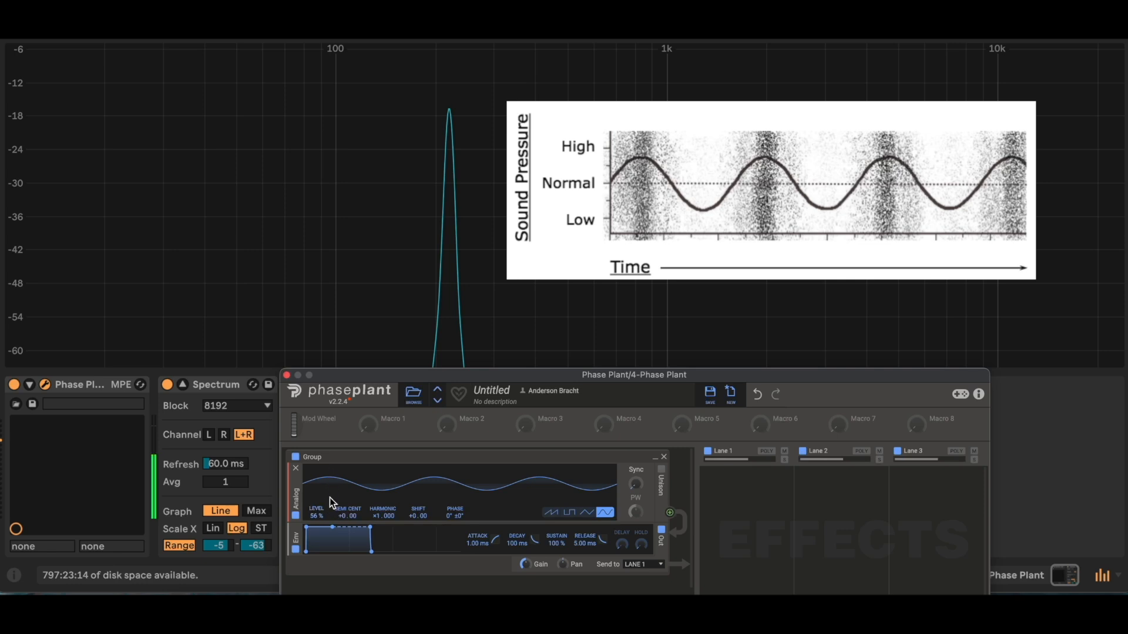
left_click_drag(317, 513, 317, 477)
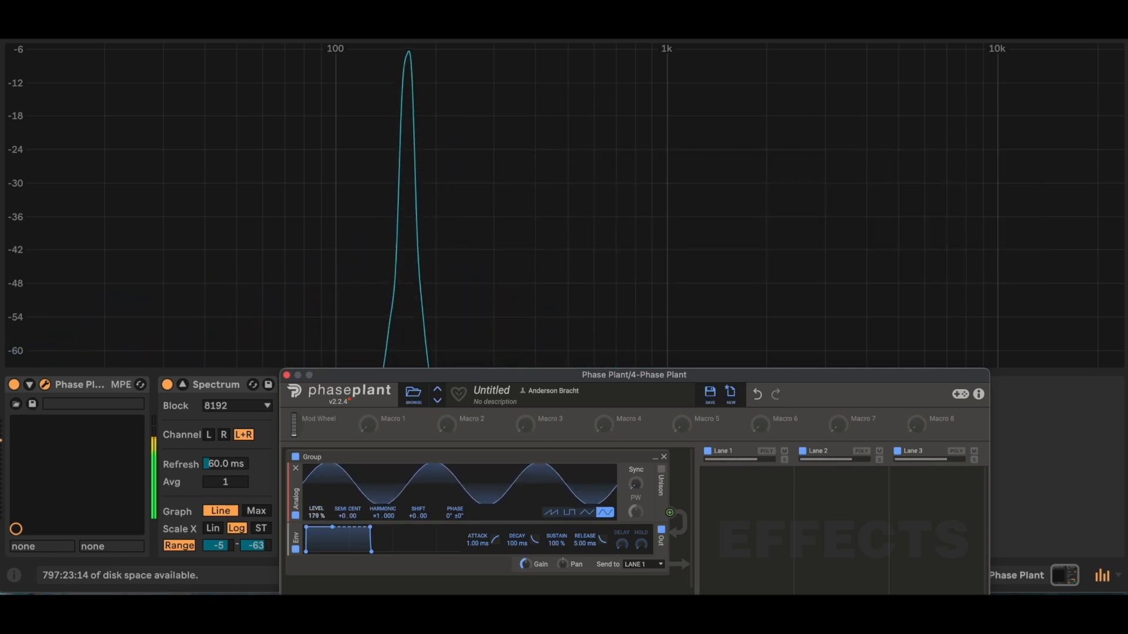
mouse_move(316, 513)
left_mouse_down()
mouse_move(316, 530)
mouse_move(314, 498)
left_mouse_up()
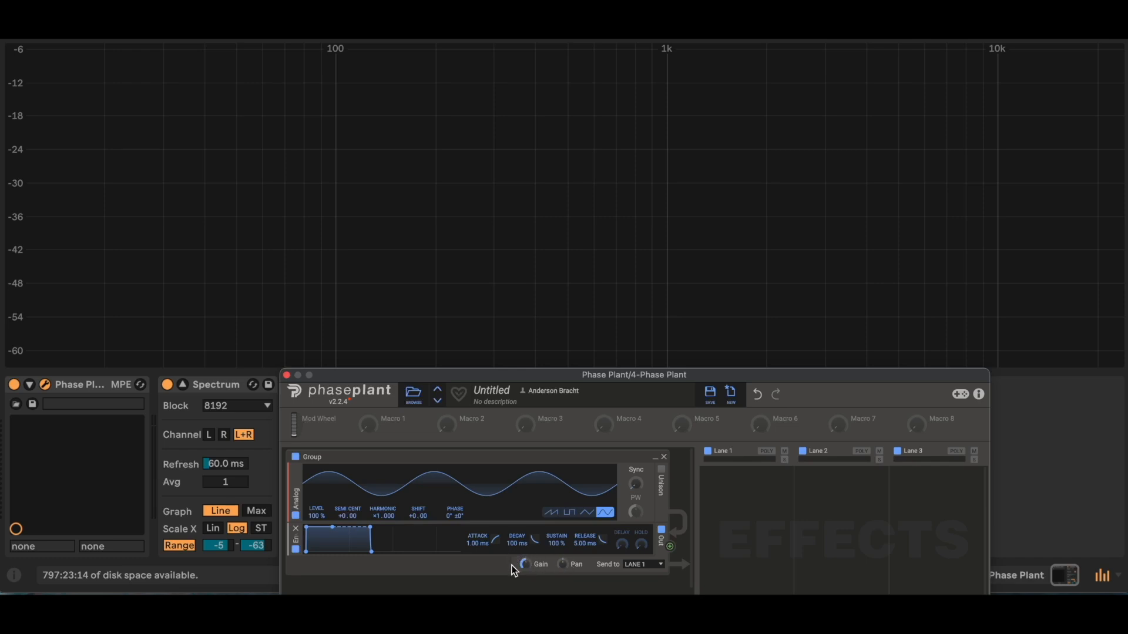
Step: Try the group's Gain at different amounts, set the oscillator's Level to 60%, and turn the Gain up
left_click_drag(524, 565, 524, 562)
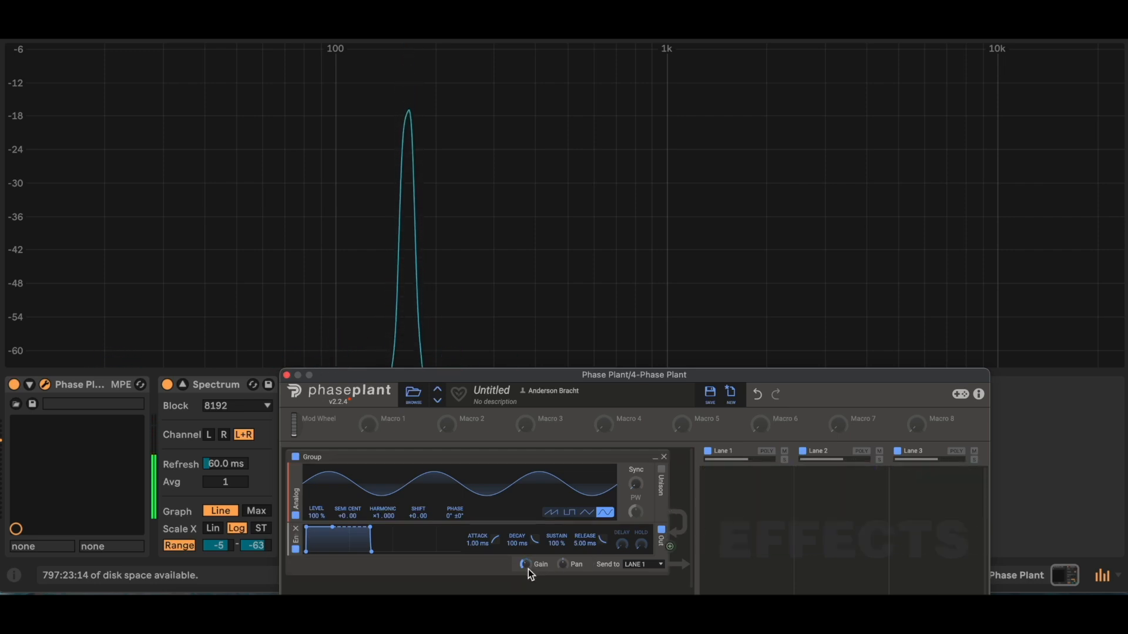
left_click_drag(525, 567, 524, 573)
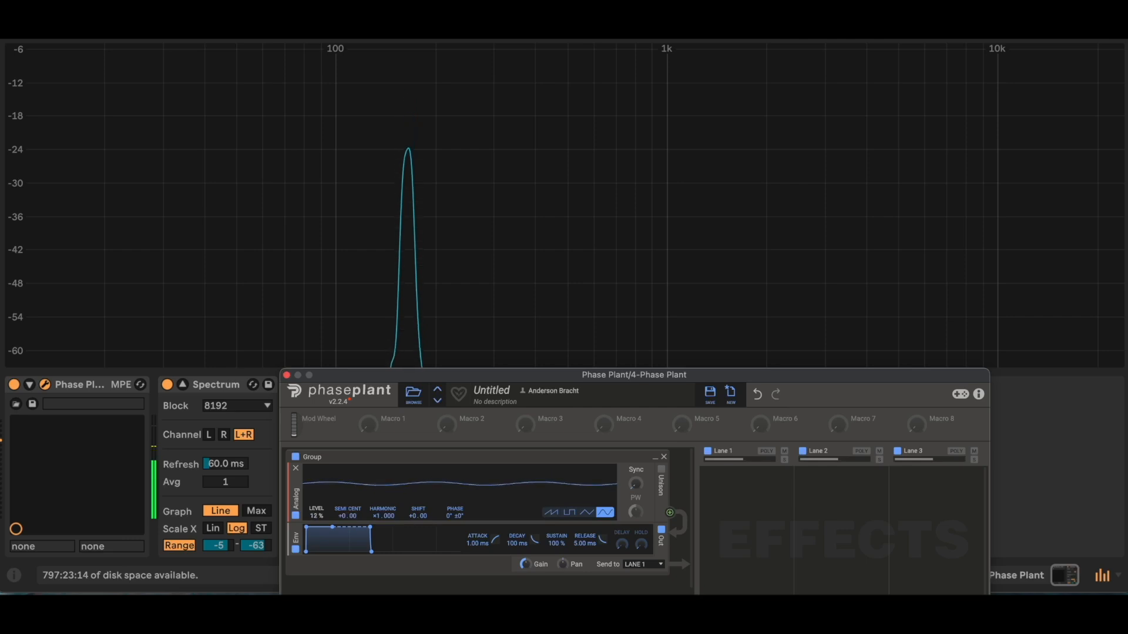
left_click_drag(317, 513, 316, 484)
left_click_drag(525, 564, 565, 546)
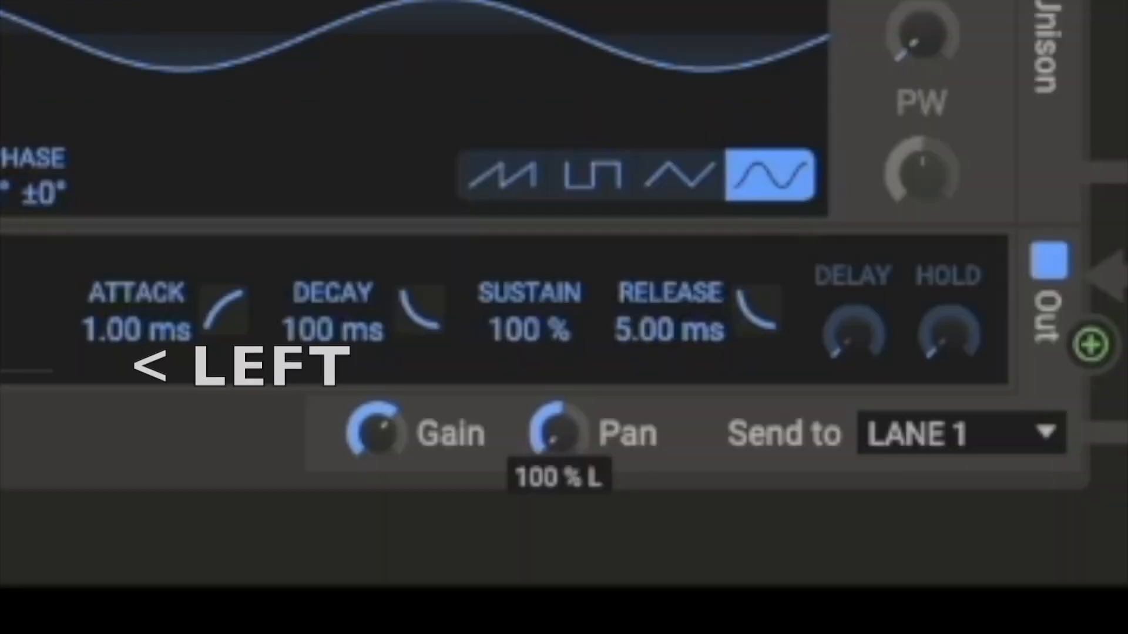
Step: Pan the group's output to 100% R and swing it over to the left side
left_click_drag(560, 433, 560, 374)
mouse_move(560, 433)
left_mouse_down()
mouse_move(559, 493)
mouse_move(566, 439)
left_mouse_up()
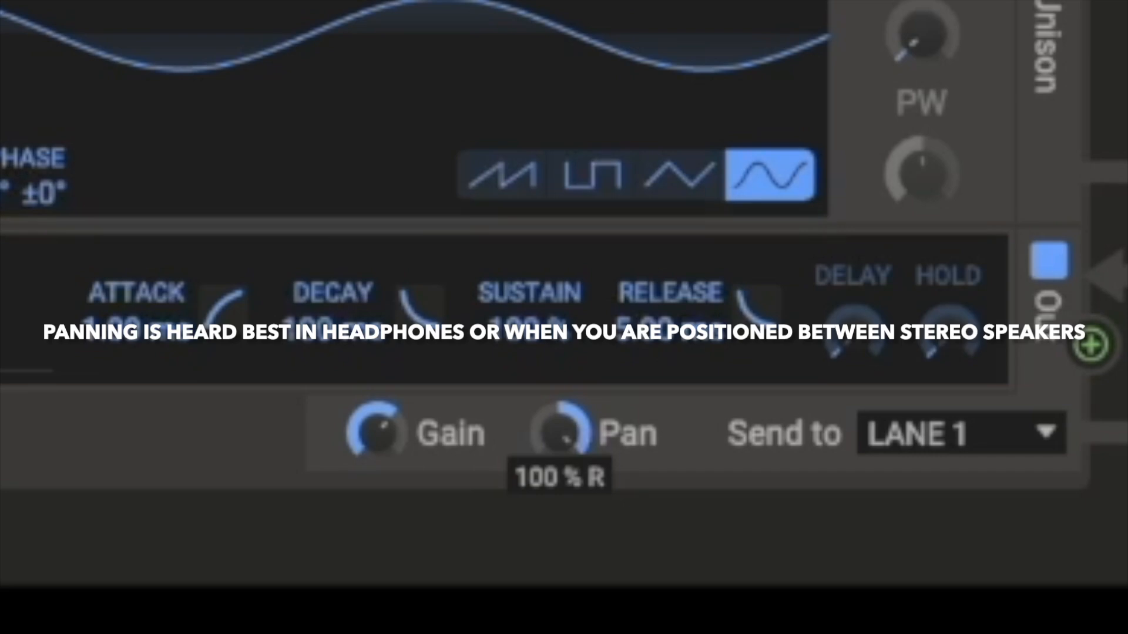
mouse_move(559, 433)
left_mouse_down()
mouse_move(559, 459)
mouse_move(573, 438)
left_mouse_up()
Step: Switch the oscillator to the triangle wave and pan the output fully right, then reduce the pan to about 50% R
left_click(674, 183)
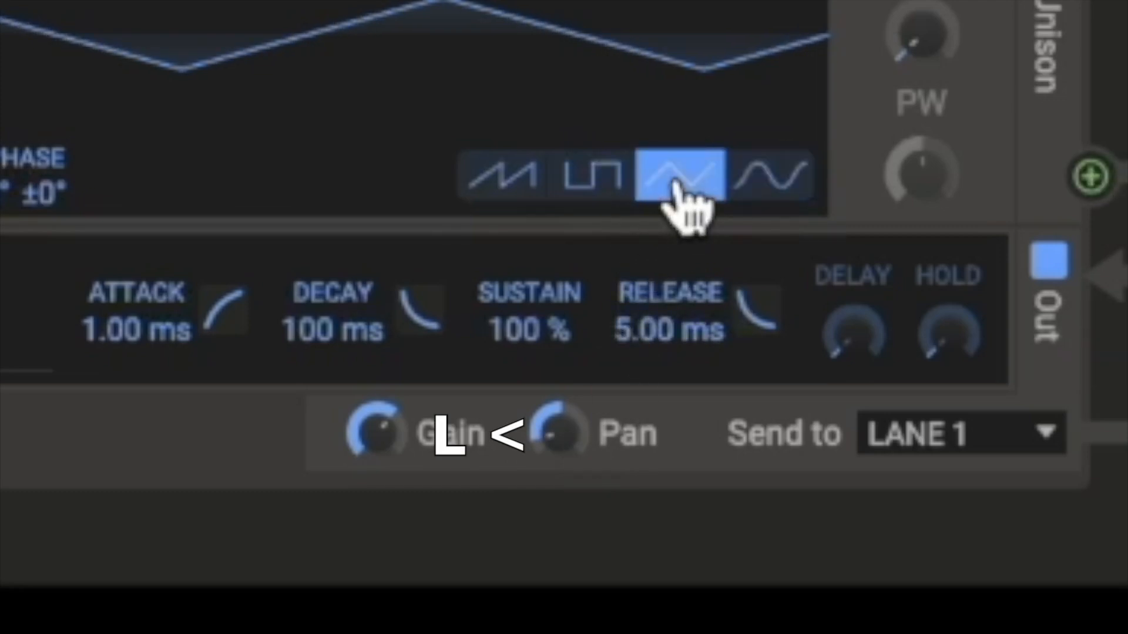
left_click_drag(552, 444, 553, 416)
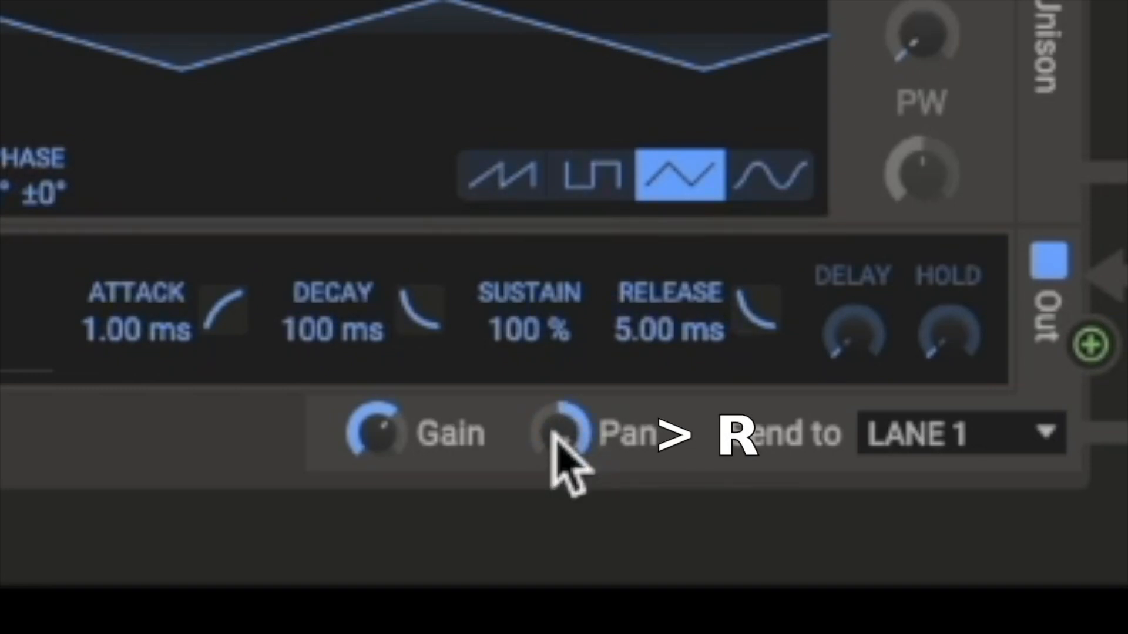
mouse_move(553, 434)
left_mouse_down()
mouse_move(553, 455)
mouse_move(554, 441)
left_mouse_up()
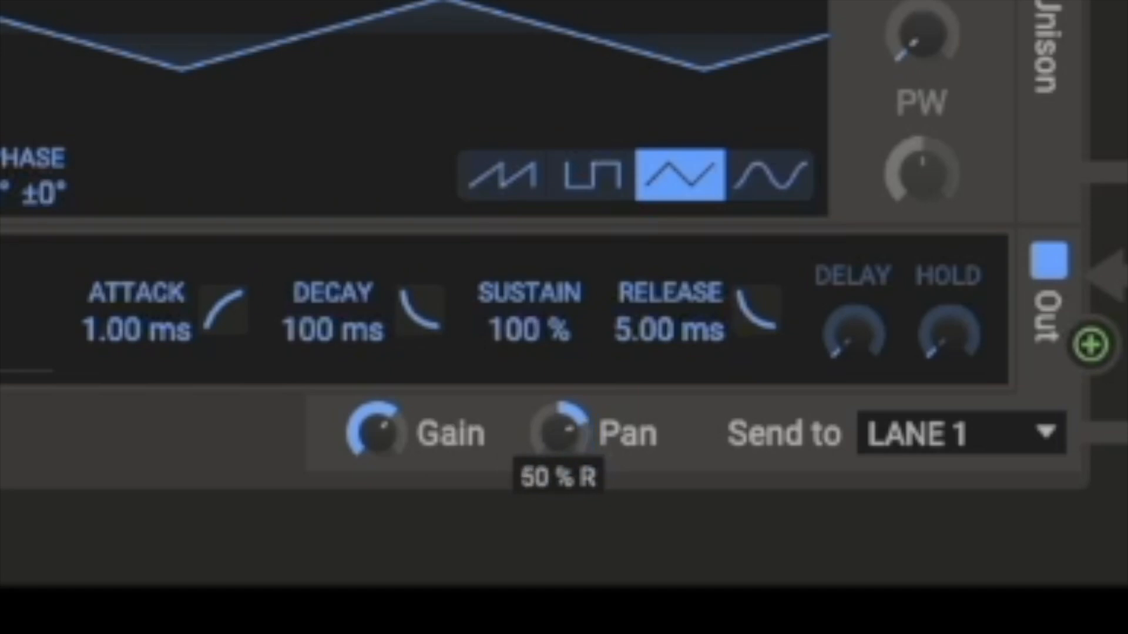
left_click_drag(554, 447, 554, 442)
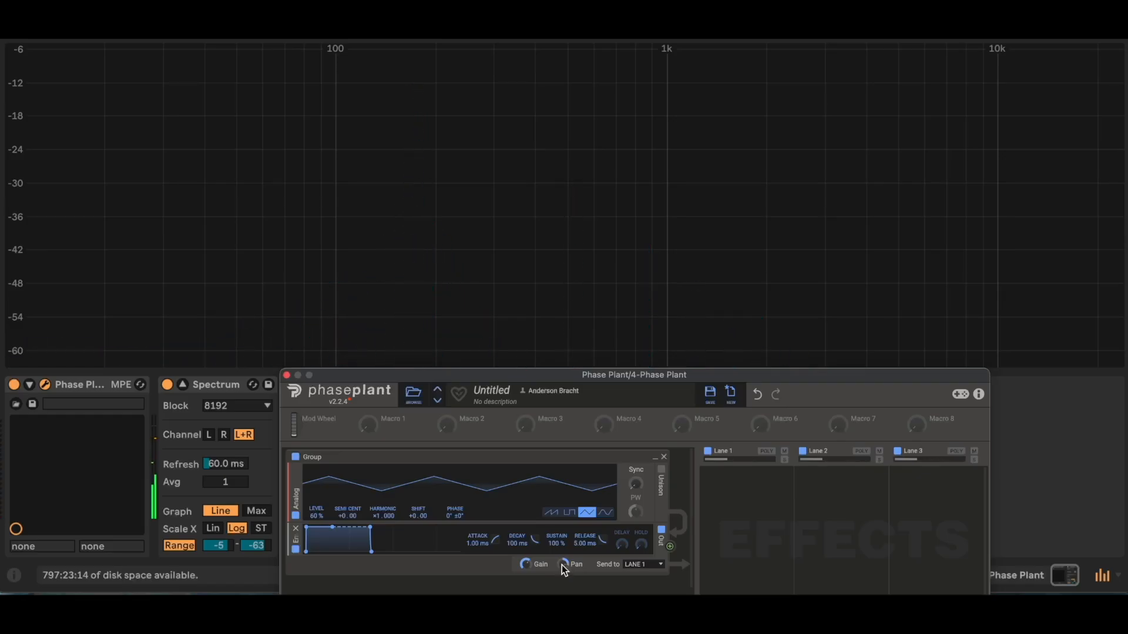
Step: Return the group's output pan to centre
left_click_drag(562, 565, 562, 569)
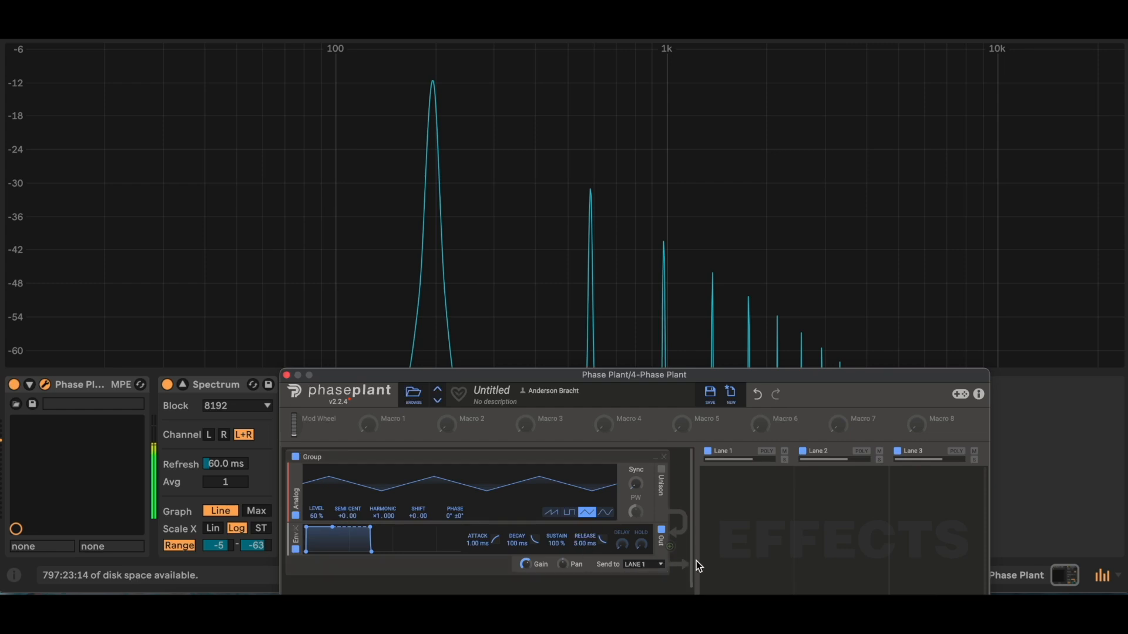
left_click_drag(562, 564, 563, 500)
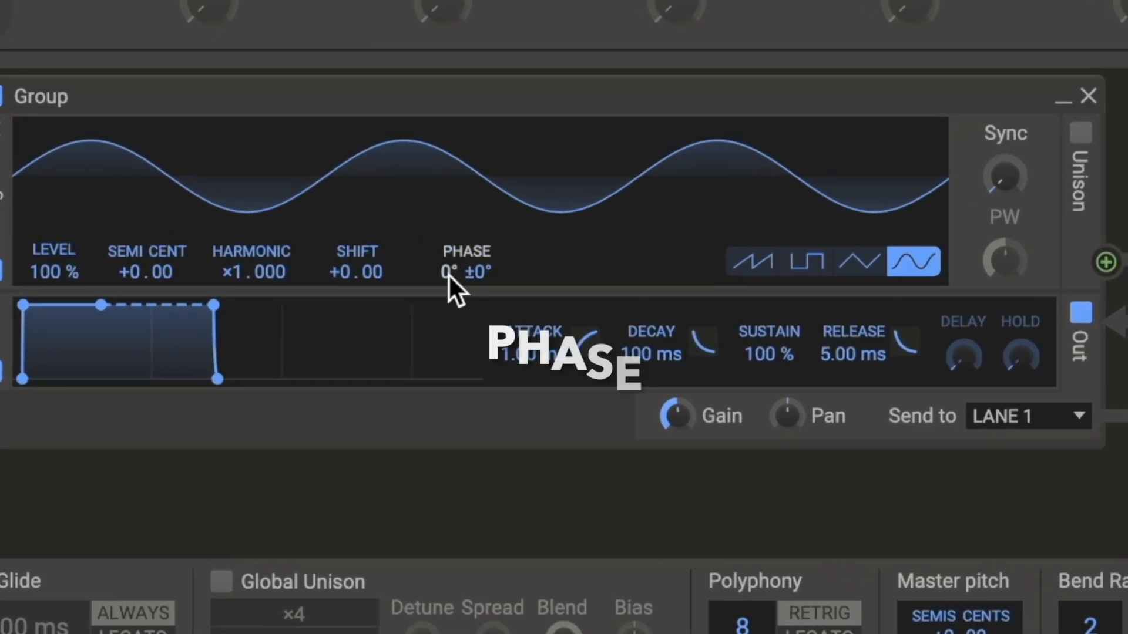
Step: Vary the sine oscillator's Phase in both directions, bring it to about -112°, and reset it to 0°
left_click_drag(443, 273, 462, 199)
left_click_drag(494, 320, 494, 463)
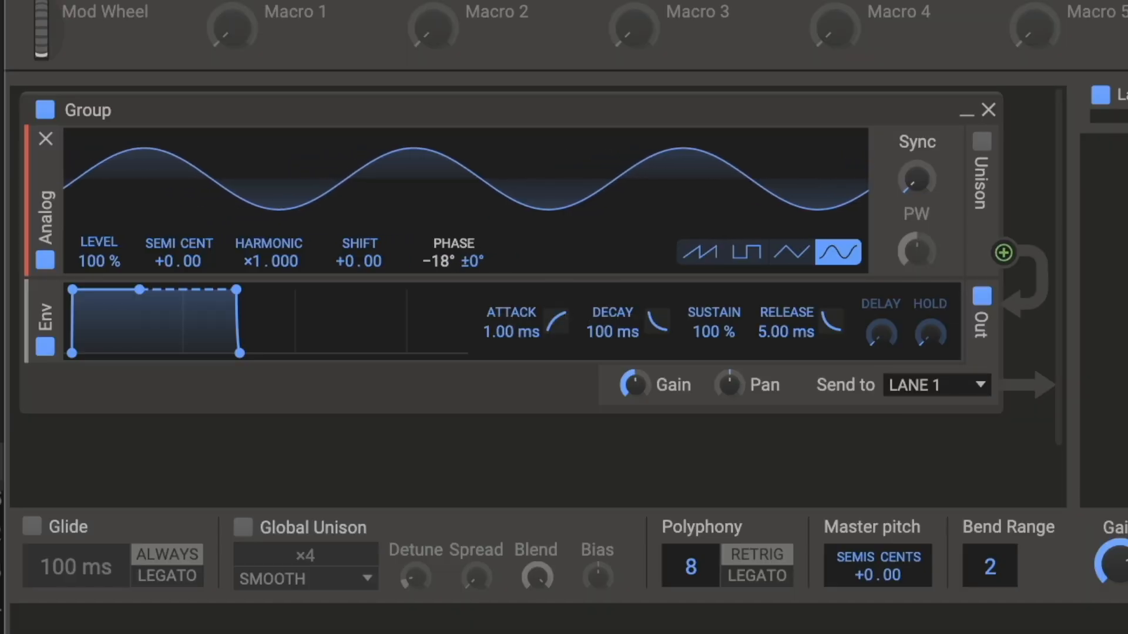
mouse_move(441, 273)
left_mouse_down()
mouse_move(440, 368)
mouse_move(436, 261)
left_mouse_up()
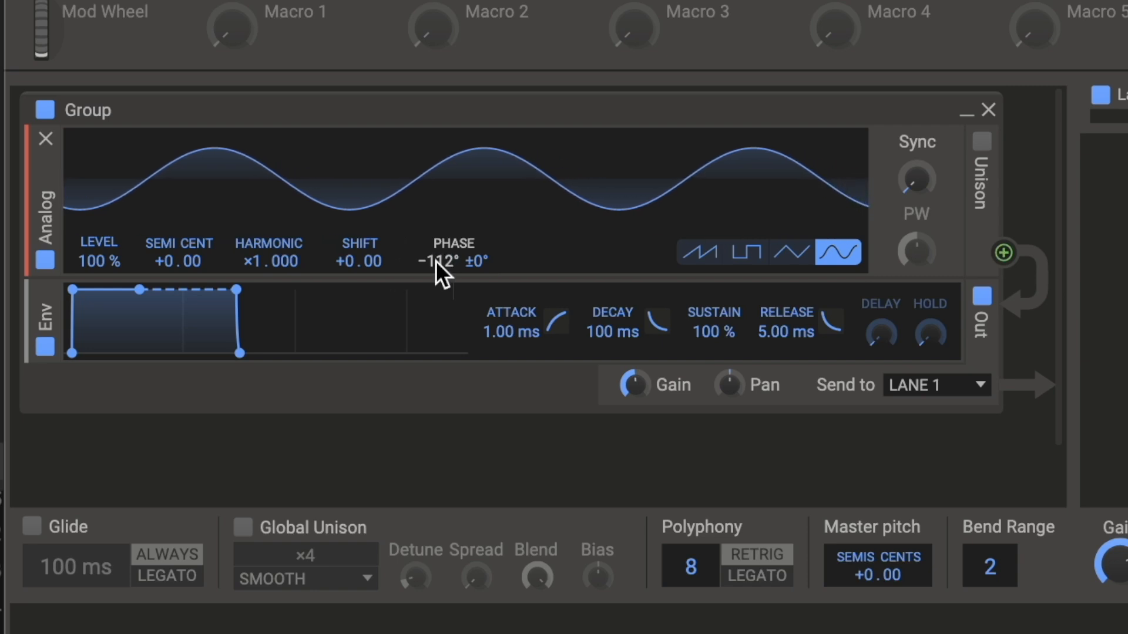
double_click(436, 261)
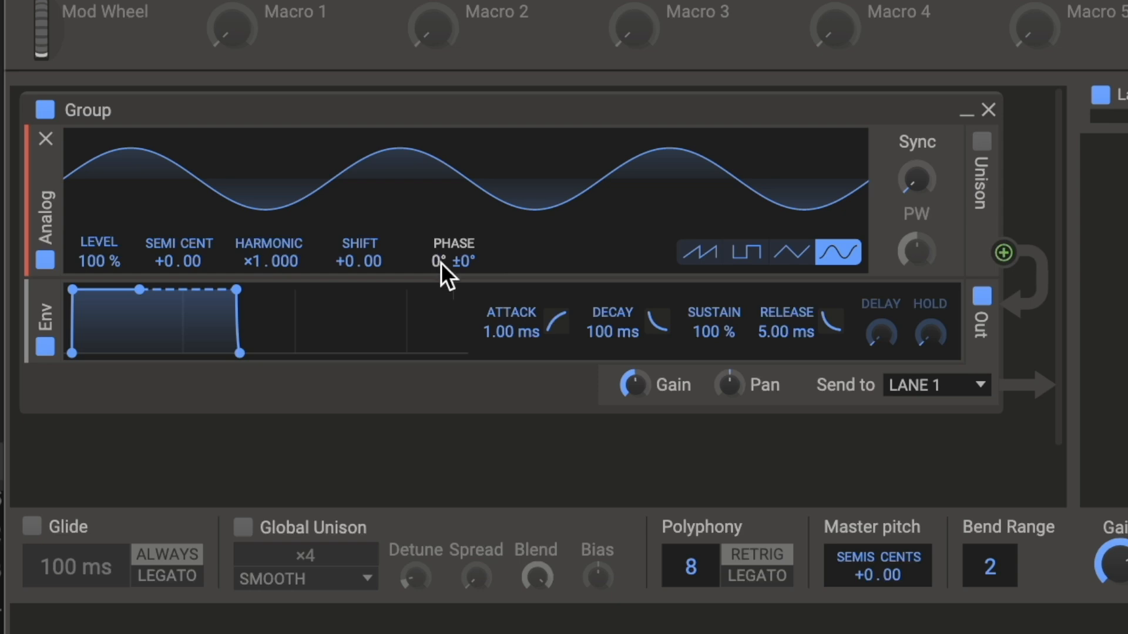
Step: Add a second Analog oscillator between the first oscillator and the envelope, and set it to the sine wave
left_click(455, 277)
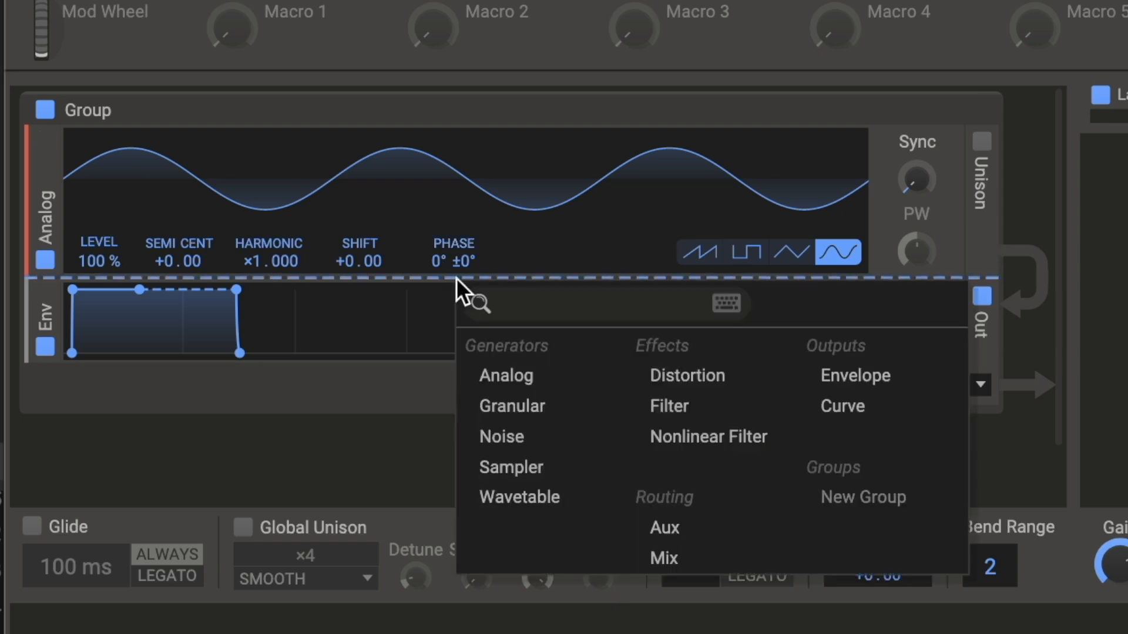
left_click(519, 382)
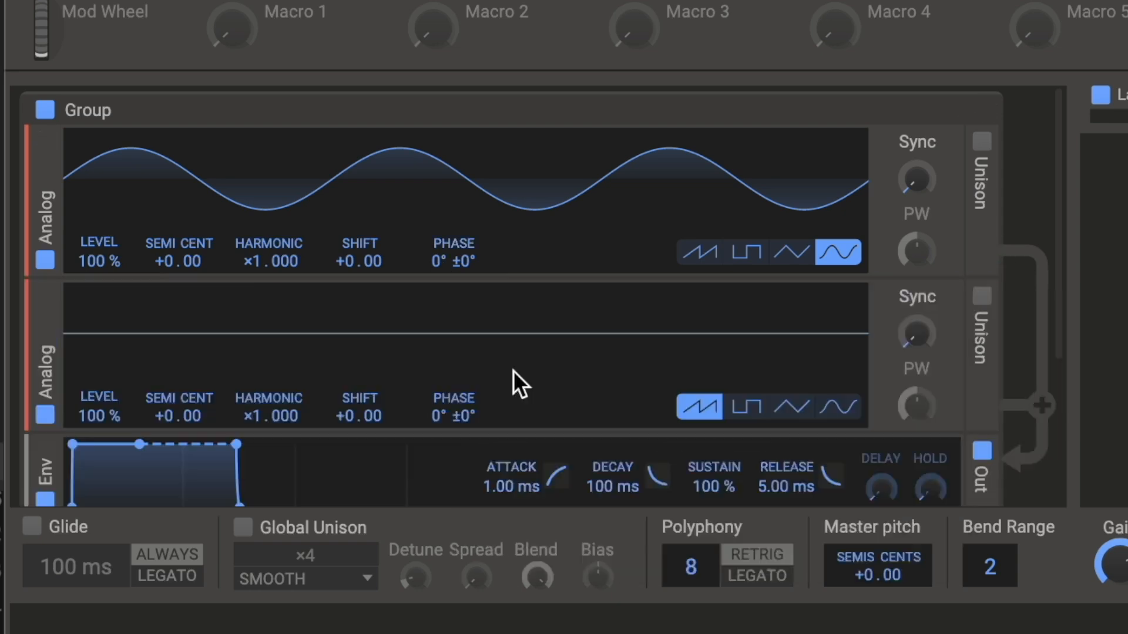
left_click(841, 410)
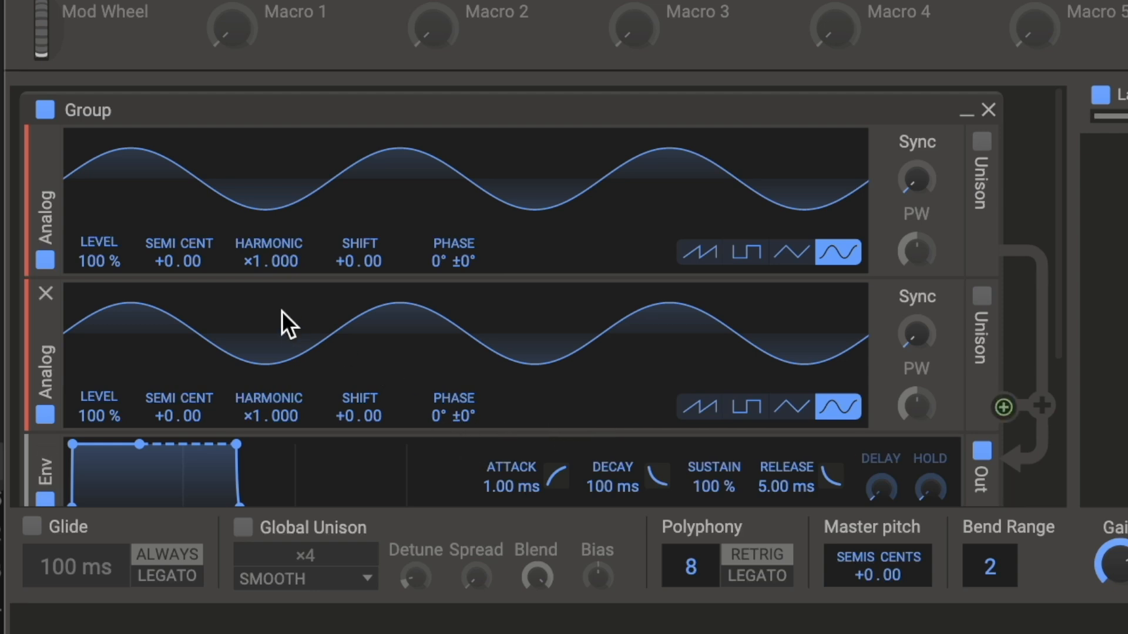
Step: Switch the second oscillator to triangle and the first to square, varying the second one's Phase and resetting it to 0°
mouse_move(435, 413)
left_mouse_down()
mouse_move(439, 421)
mouse_move(450, 408)
mouse_move(442, 421)
left_mouse_up()
left_click(799, 415)
left_click(753, 254)
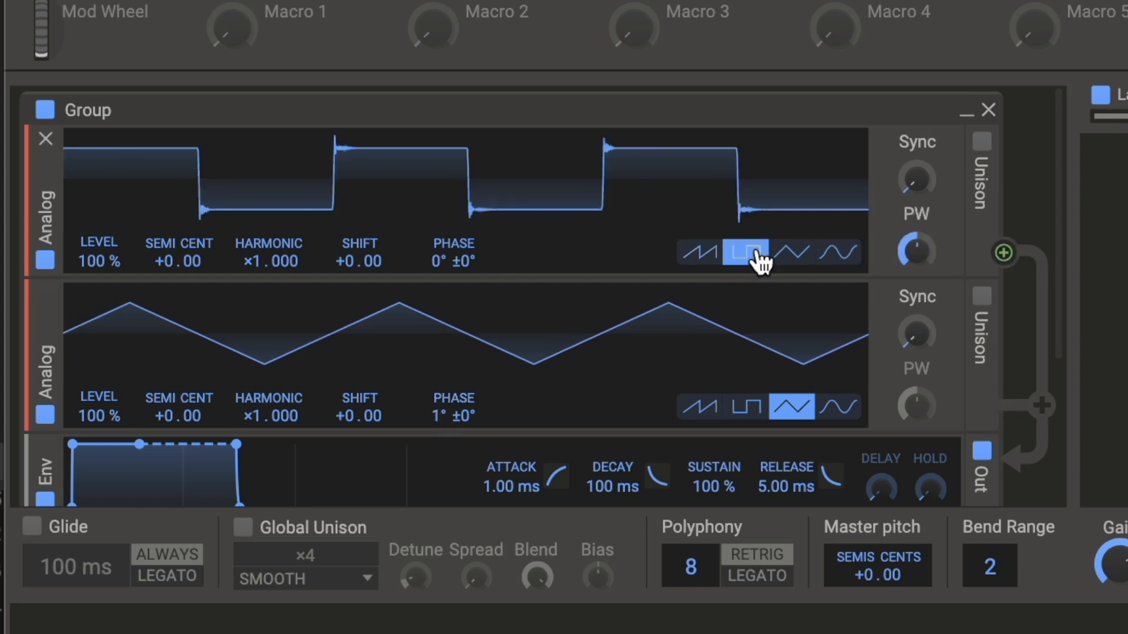
mouse_move(419, 414)
left_mouse_down()
mouse_move(418, 394)
mouse_move(437, 410)
left_mouse_up()
double_click(437, 410)
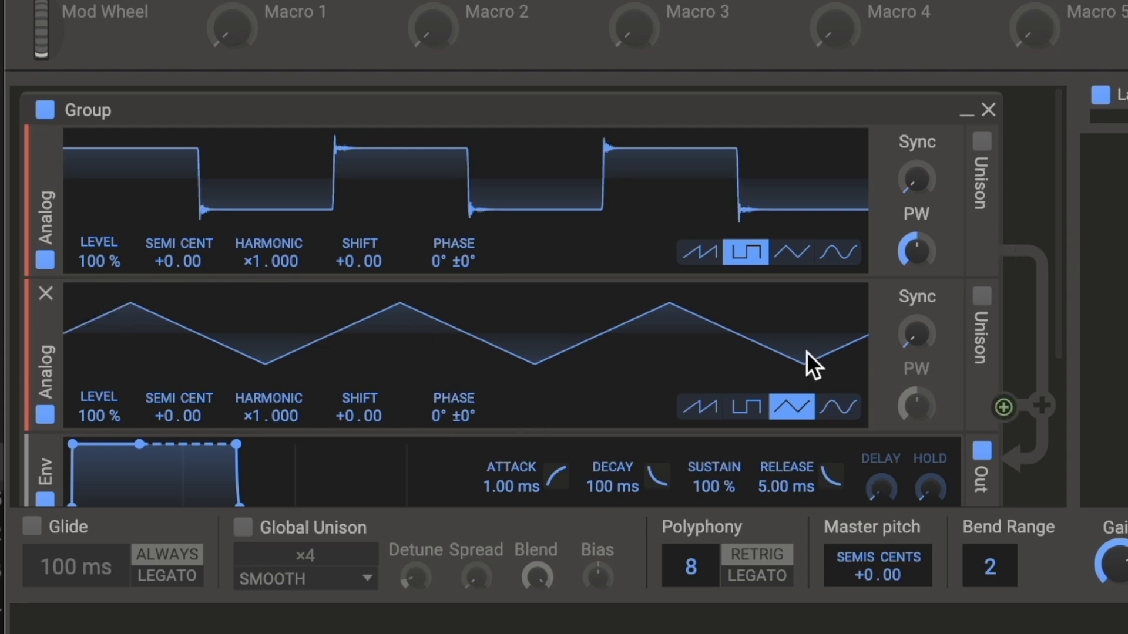
Step: Remove the second oscillator and switch the remaining one back to the sine wave
left_click(45, 291)
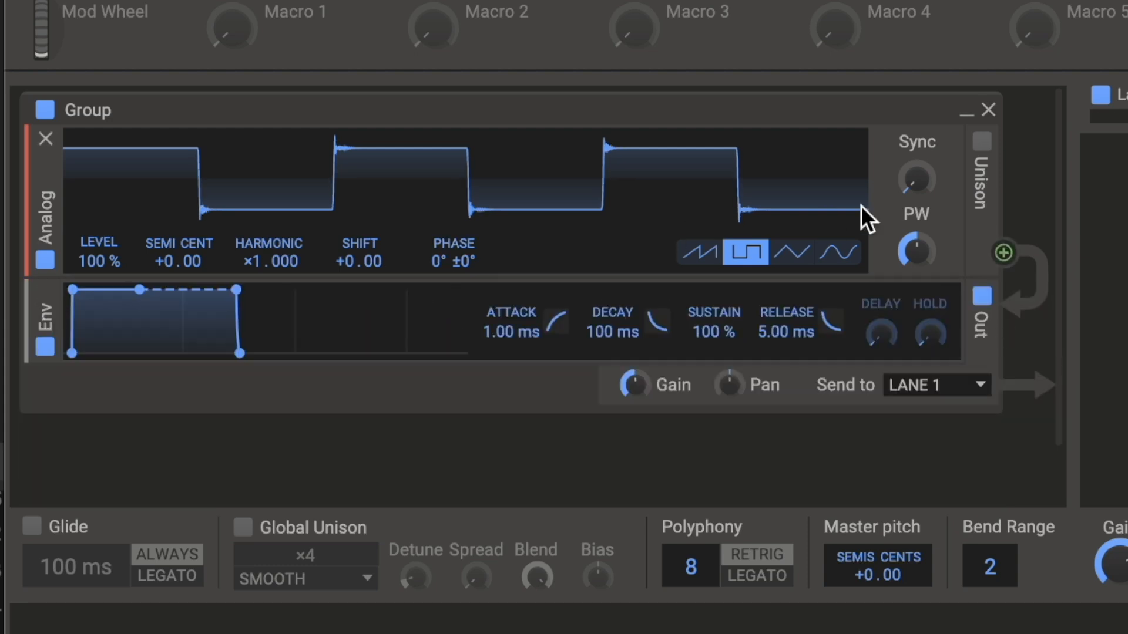
left_click(839, 253)
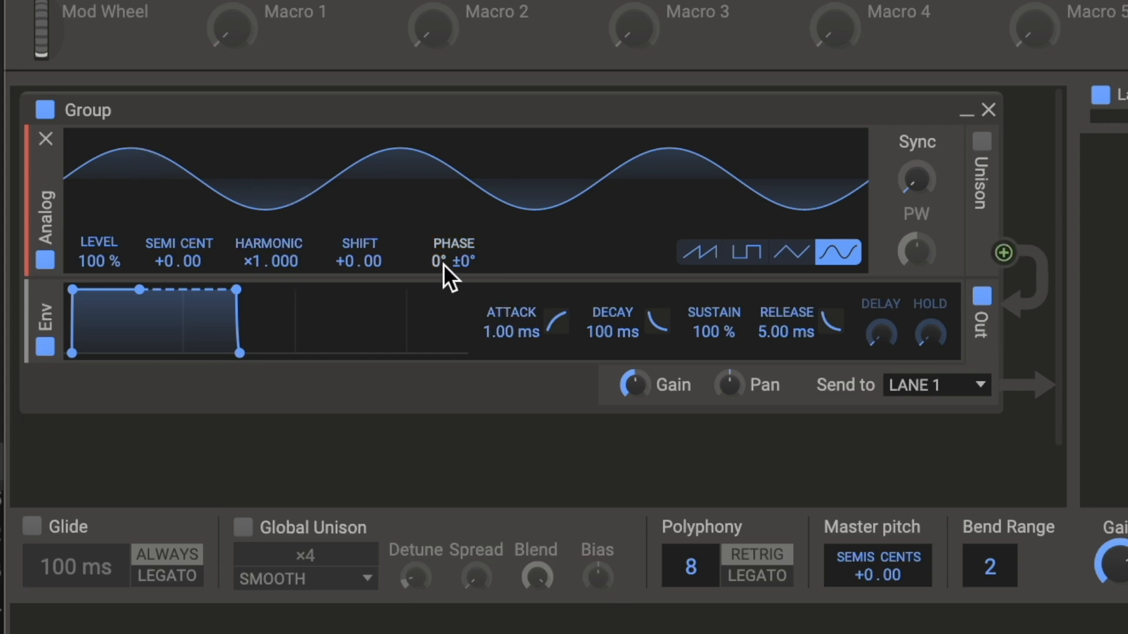
Step: Shift the sine oscillator's Phase through about 89°, 159° and 180°, and reset it to 0°
mouse_move(439, 261)
left_mouse_down()
mouse_move(439, 173)
mouse_move(439, 367)
mouse_move(437, 260)
left_mouse_up()
mouse_move(439, 261)
left_mouse_down()
mouse_move(439, 211)
mouse_move(439, 283)
left_mouse_up()
double_click(437, 257)
left_click_drag(437, 262, 437, 222)
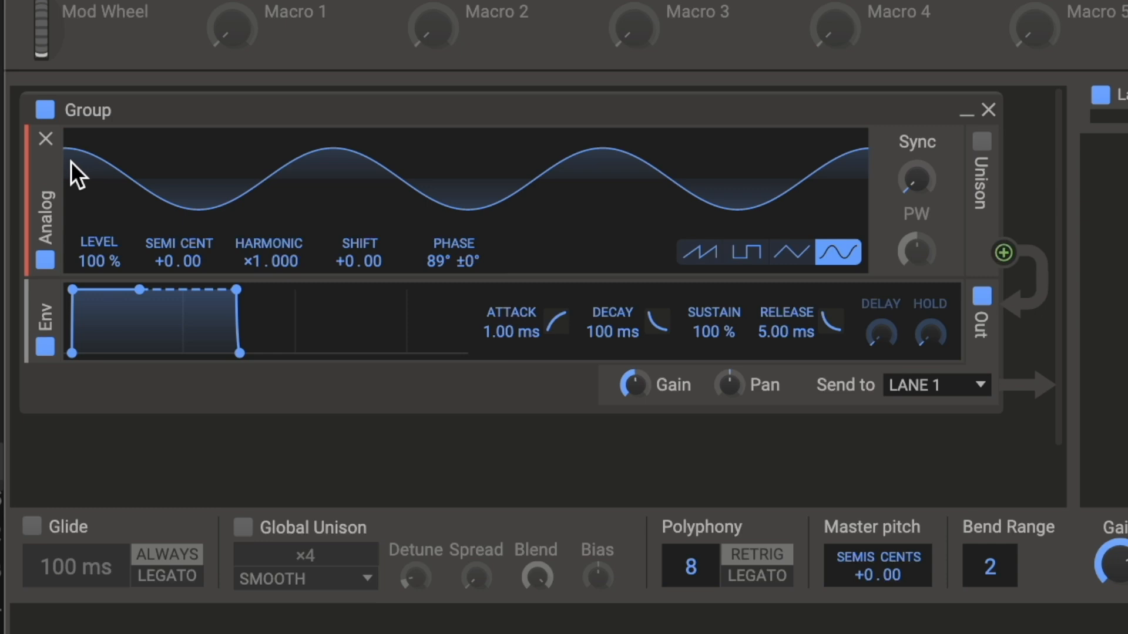
left_click_drag(432, 259, 433, 177)
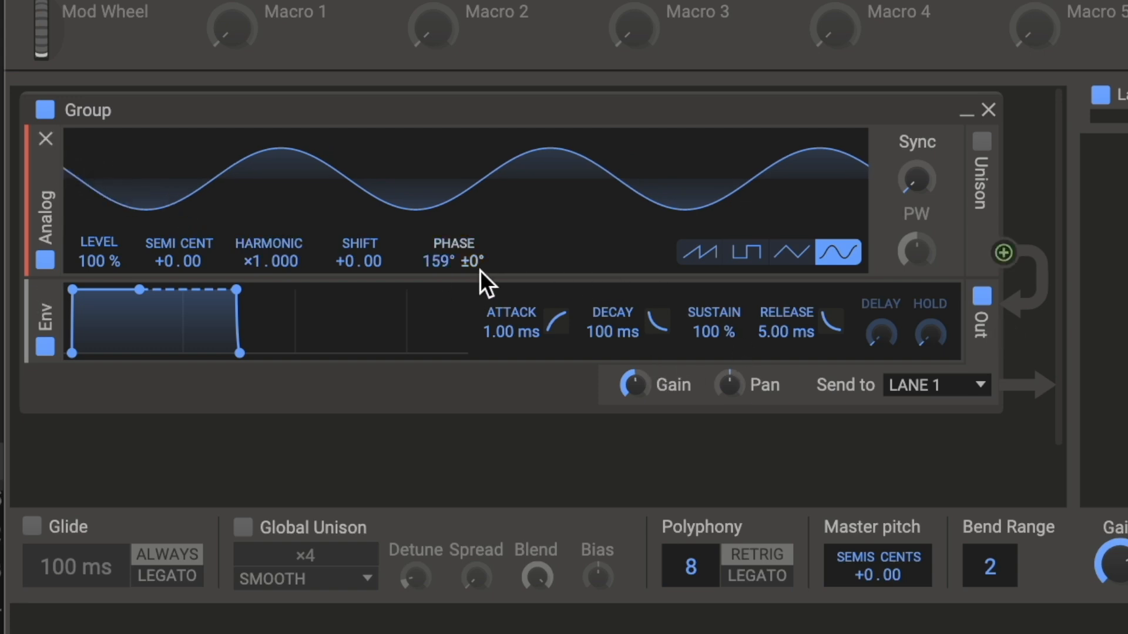
mouse_move(442, 261)
left_mouse_down()
mouse_move(442, 236)
mouse_move(439, 259)
left_mouse_up()
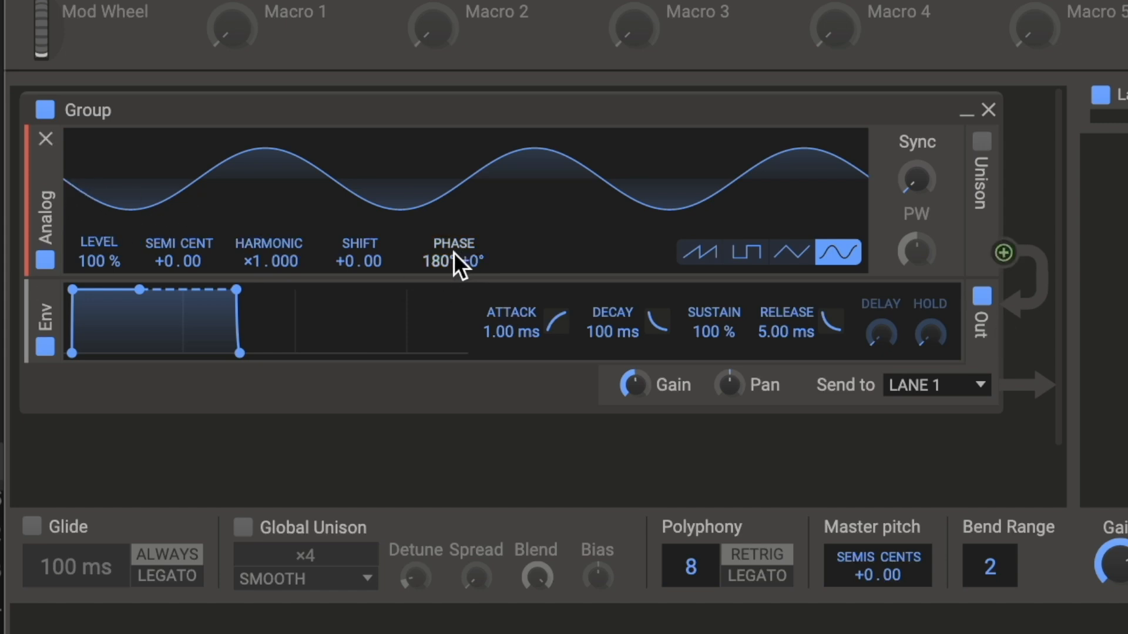
double_click(438, 258)
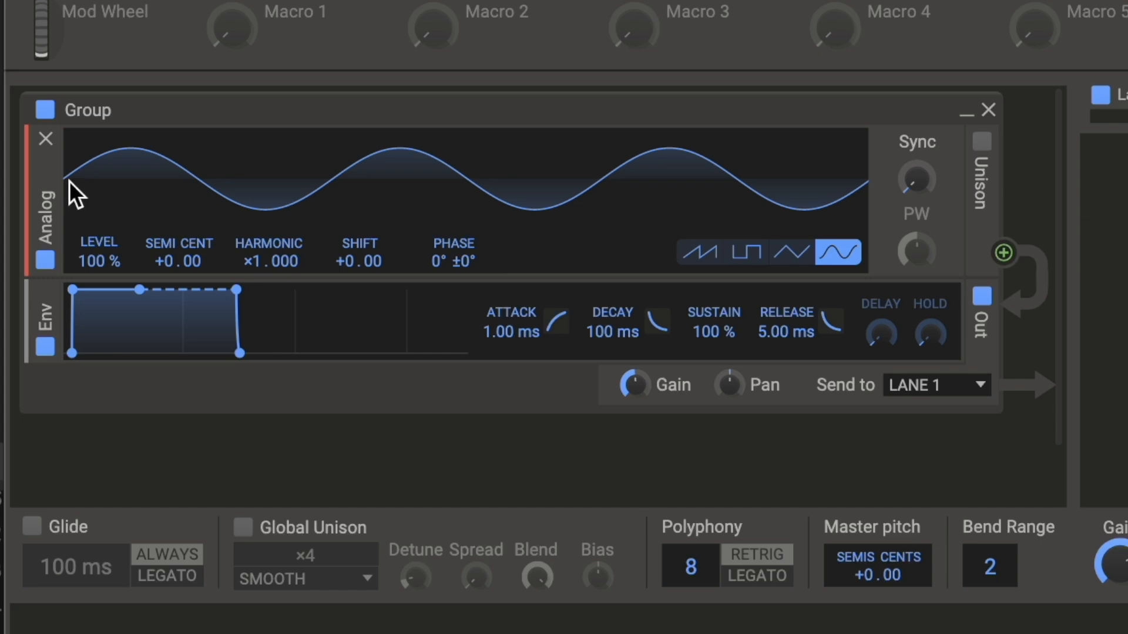
Step: Invert the sine wave with a Phase of 180°, reset it to 0°, and repeat a phase shift and reset
left_click_drag(437, 262, 438, 174)
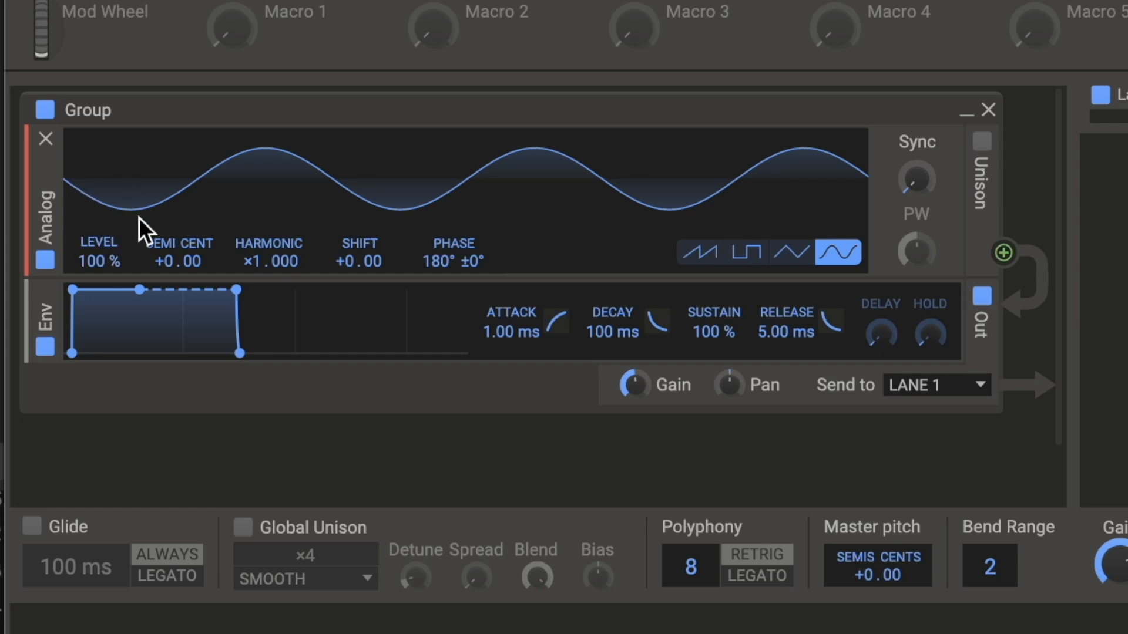
double_click(435, 262)
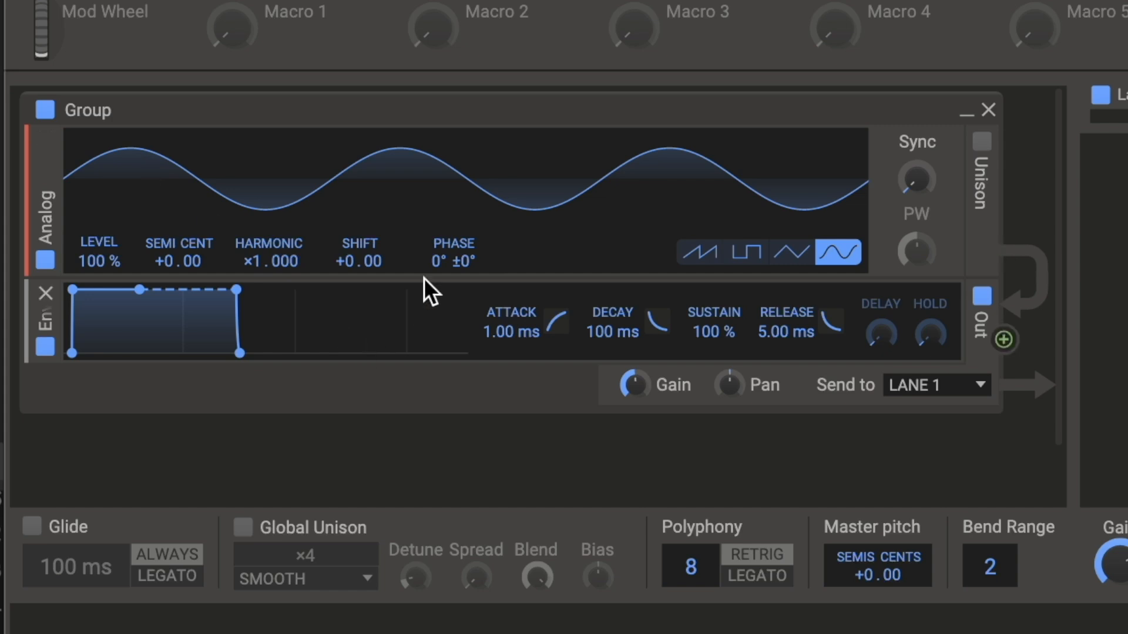
mouse_move(436, 259)
left_mouse_down()
mouse_move(436, 201)
mouse_move(436, 313)
mouse_move(435, 202)
mouse_move(435, 260)
left_mouse_up()
double_click(436, 260)
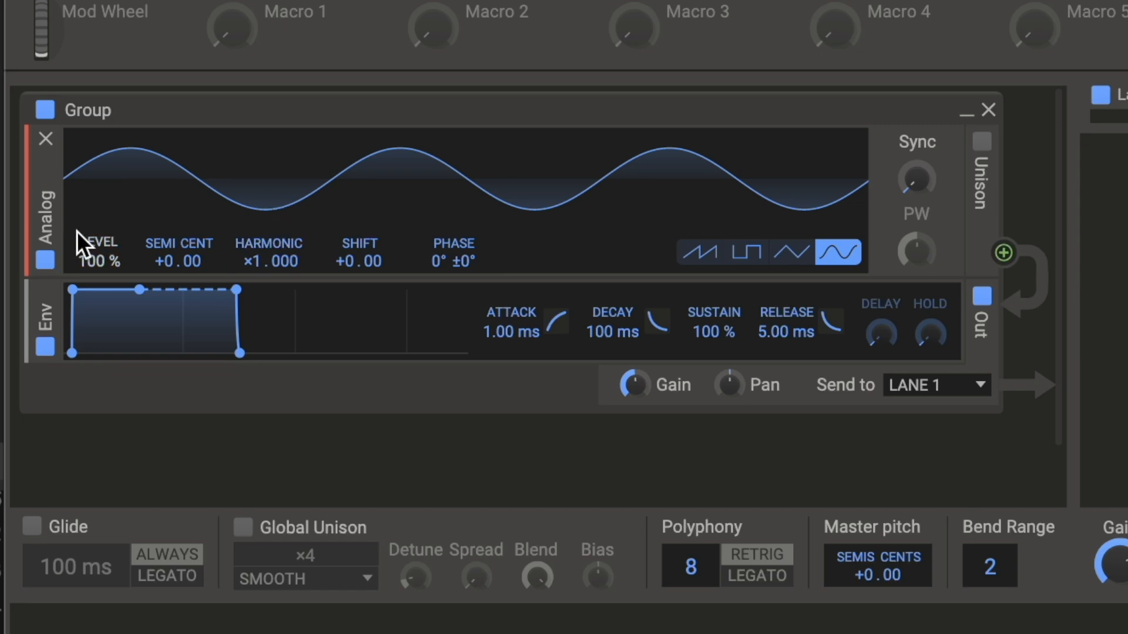
Step: Sweep the oscillator's Phase back and forth through about -118° and 44°, ending at about -122°
left_click_drag(436, 265, 436, 352)
left_click_drag(435, 264, 435, 305)
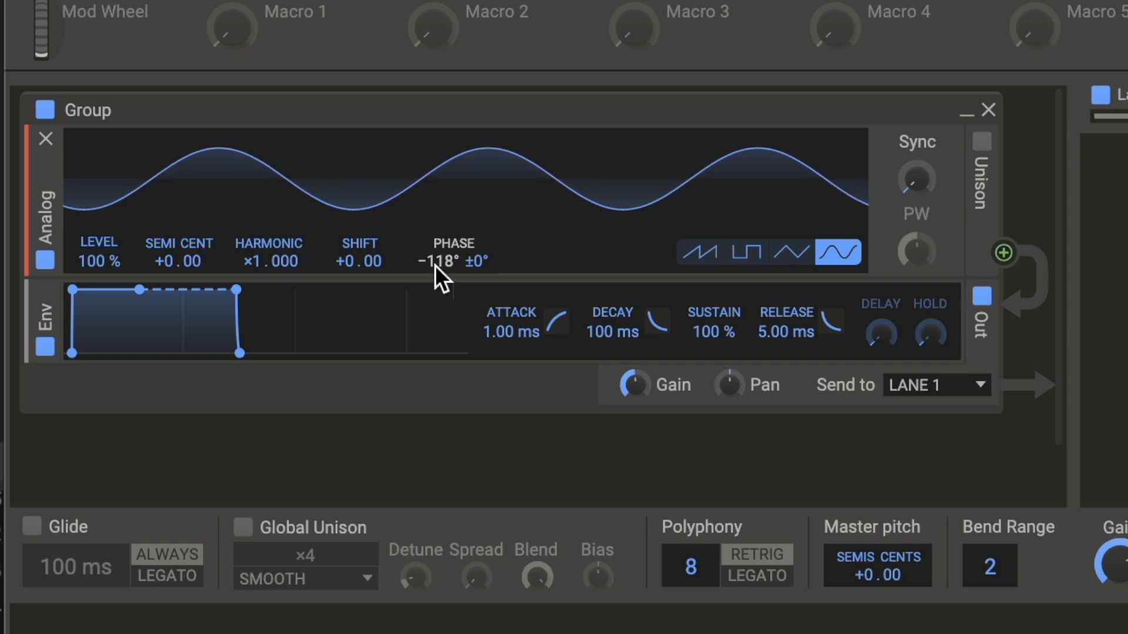
left_click_drag(434, 265, 434, 170)
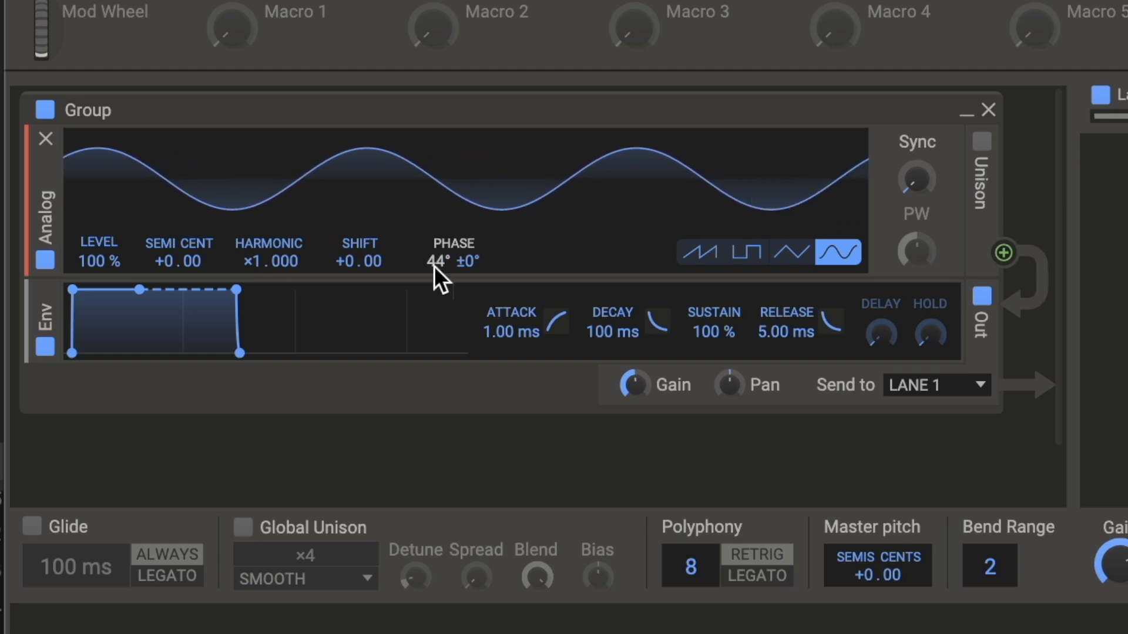
left_click_drag(435, 266, 434, 188)
left_click_drag(435, 266, 435, 349)
left_click_drag(434, 266, 435, 358)
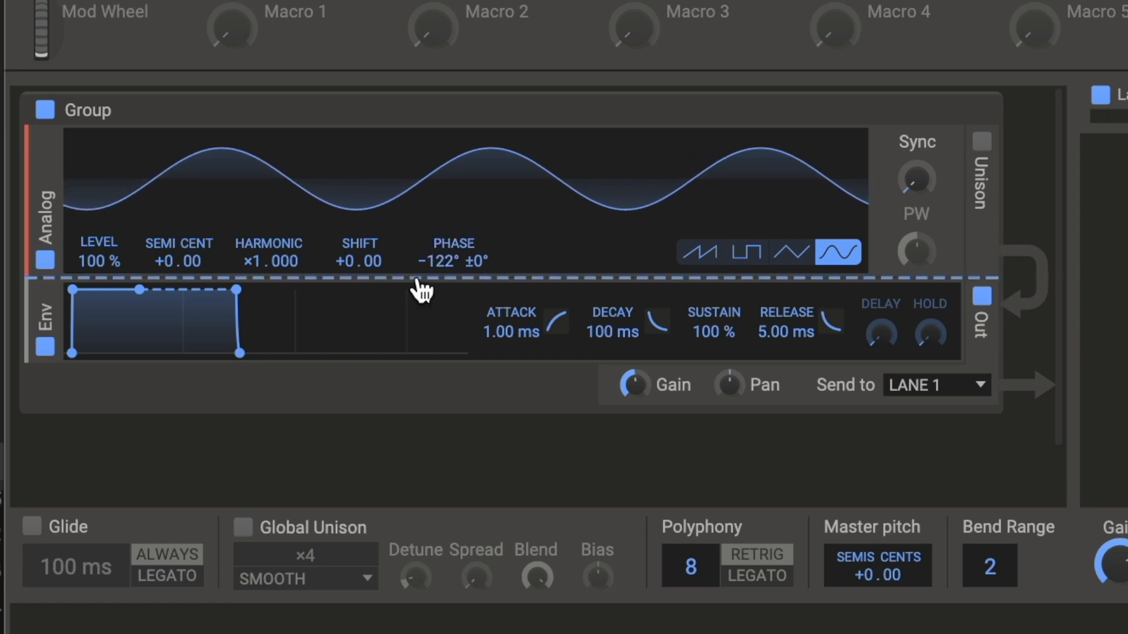
Step: Insert another Analog oscillator beneath the phase-shifted one and set it to the sine wave
left_click(417, 281)
left_click(465, 371)
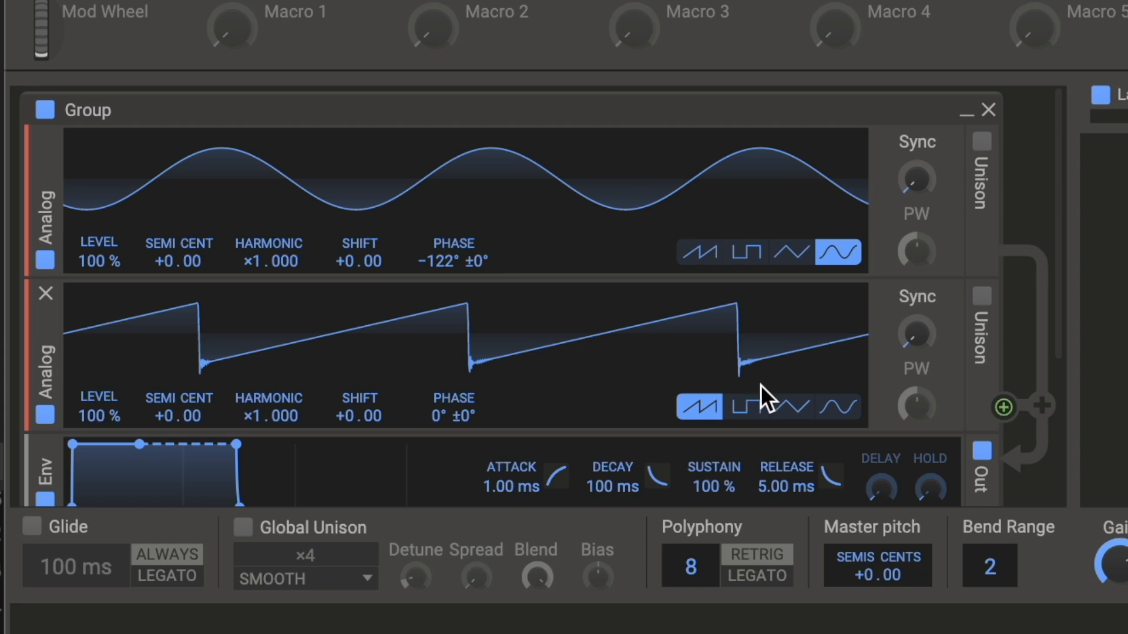
left_click(840, 406)
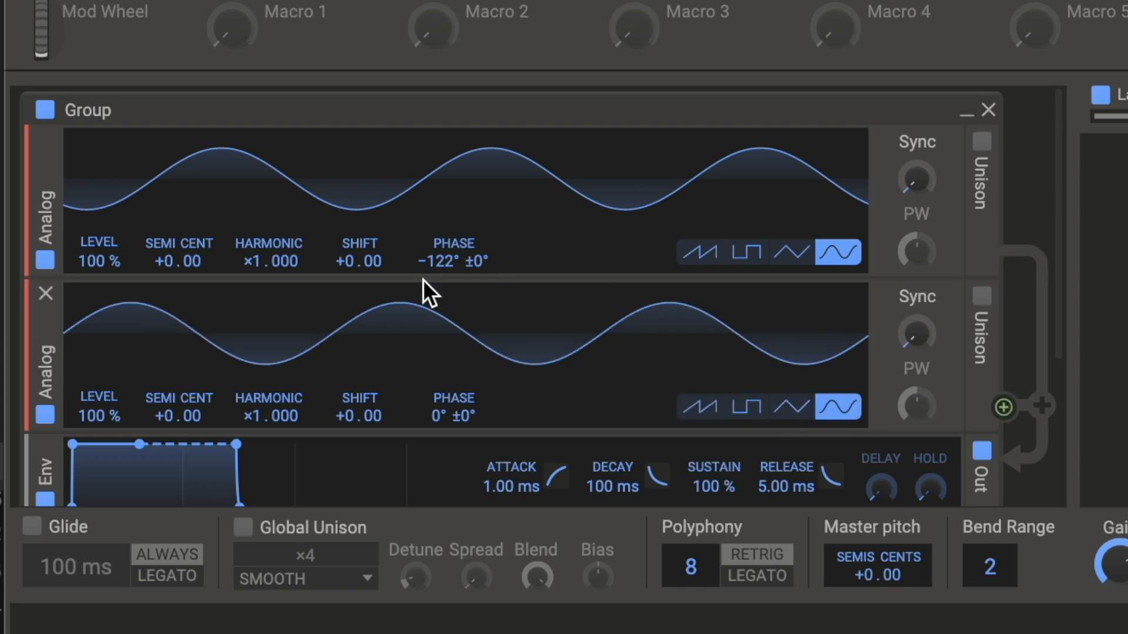
Step: Shift the first oscillator's Phase to about -37° against the second sine wave, and reset it to 0°
left_click_drag(440, 269, 437, 326)
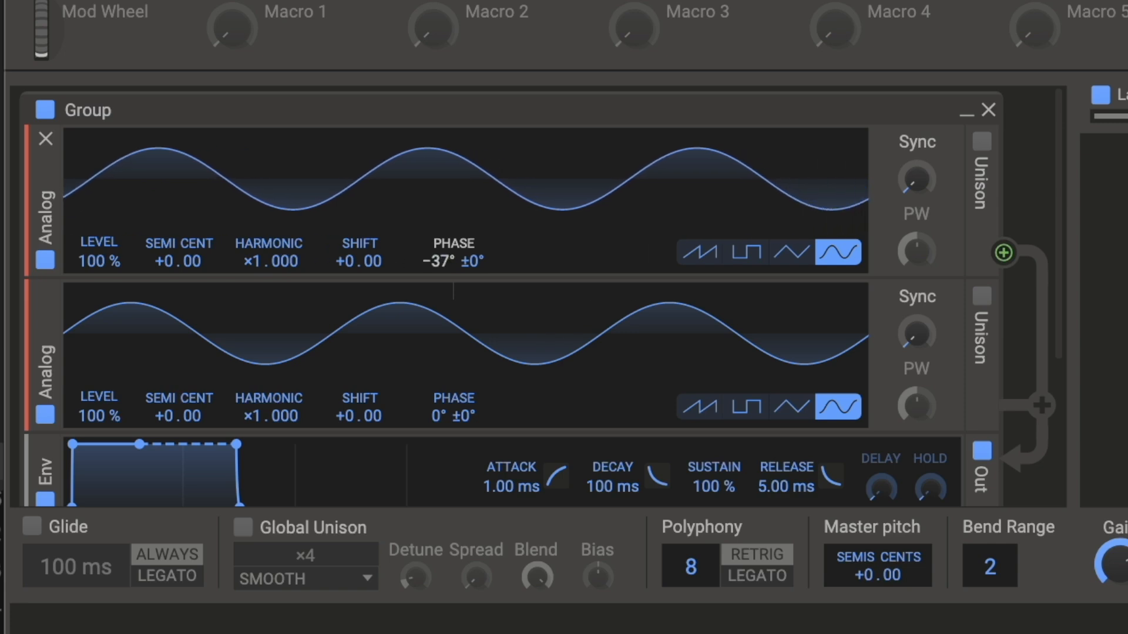
mouse_move(437, 261)
left_mouse_down()
mouse_move(437, 346)
mouse_move(437, 234)
mouse_move(437, 346)
mouse_move(438, 240)
mouse_move(441, 265)
left_mouse_up()
double_click(441, 264)
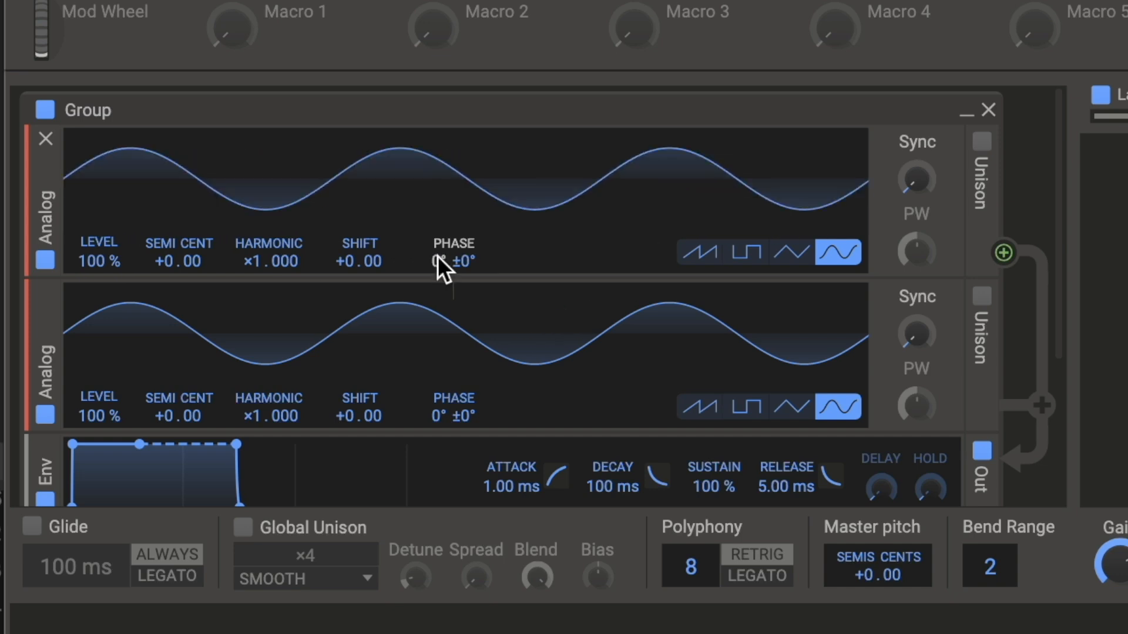
Step: Replace the second oscillator with a newly added Analog oscillator set to the sine wave
left_click(46, 293)
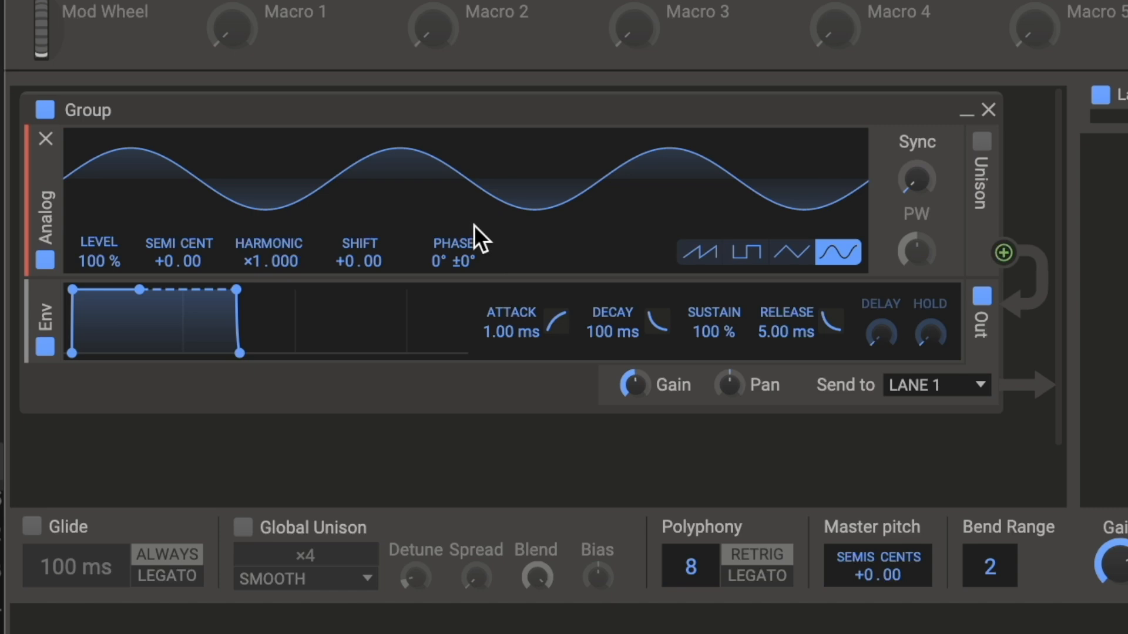
left_click(405, 287)
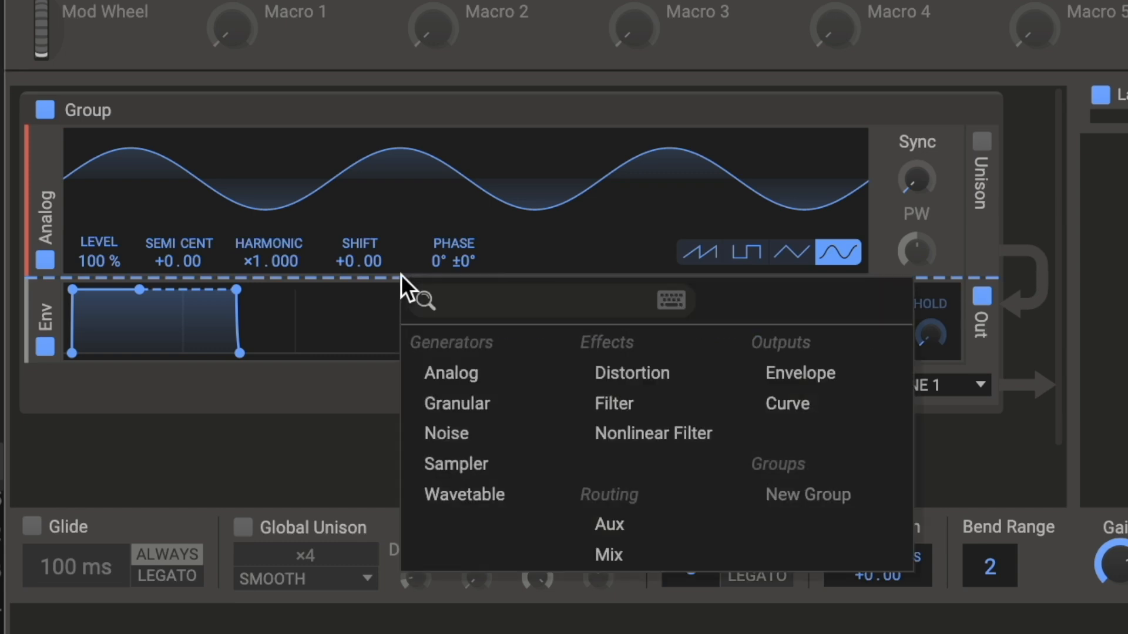
left_click(453, 382)
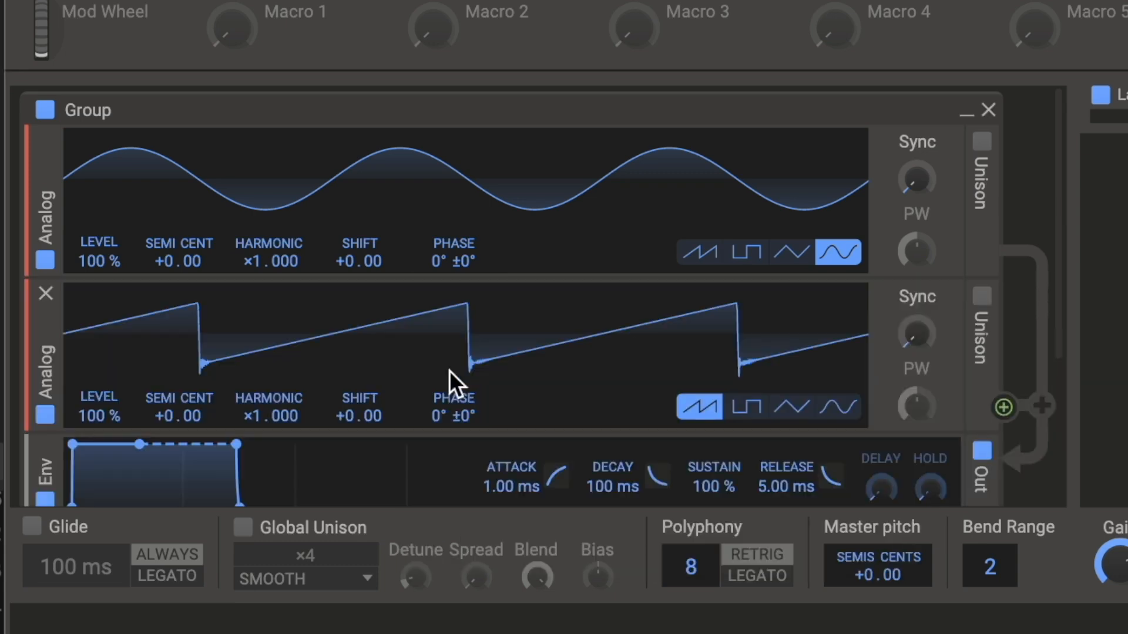
left_click(841, 413)
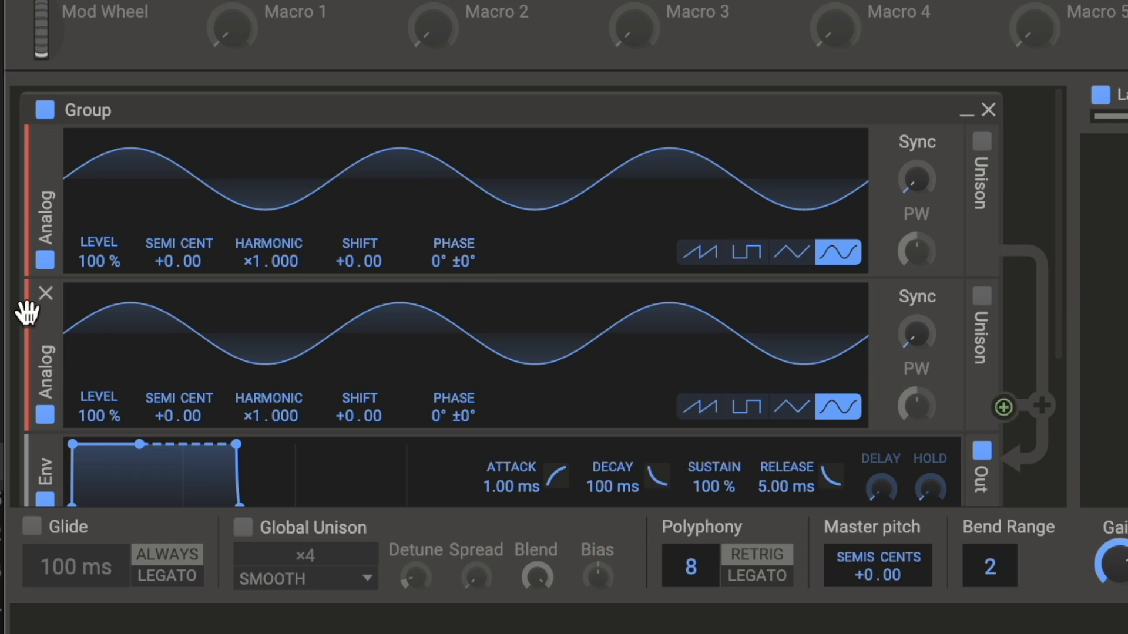
Step: Bypass and re-enable the second oscillator, and do the same with the first to compare one and two sine waves
left_click(44, 415)
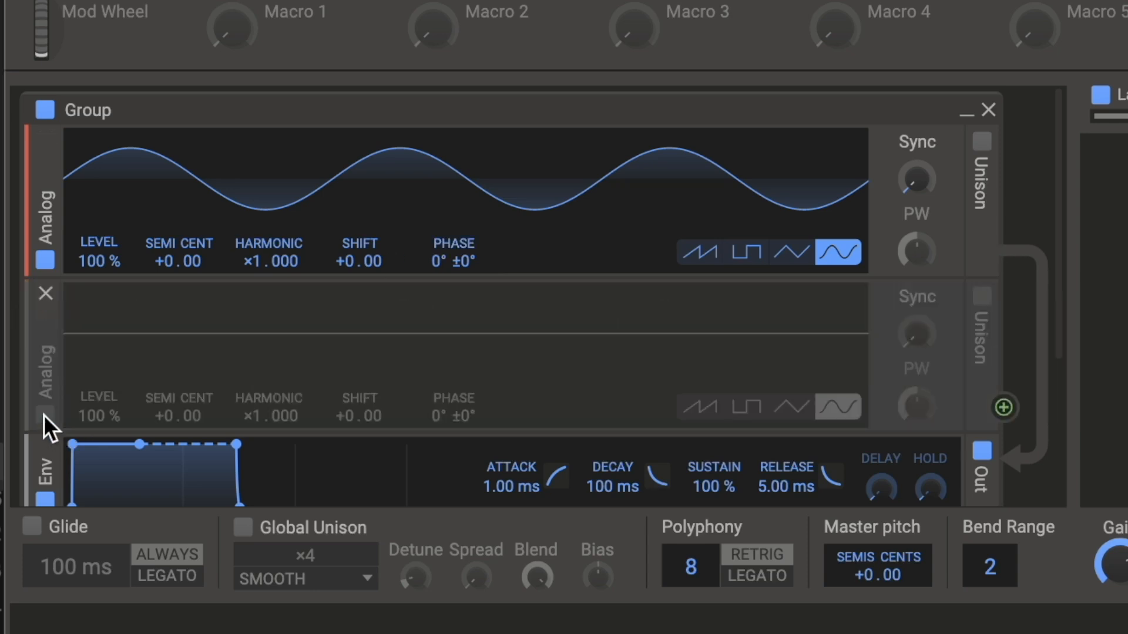
left_click(44, 416)
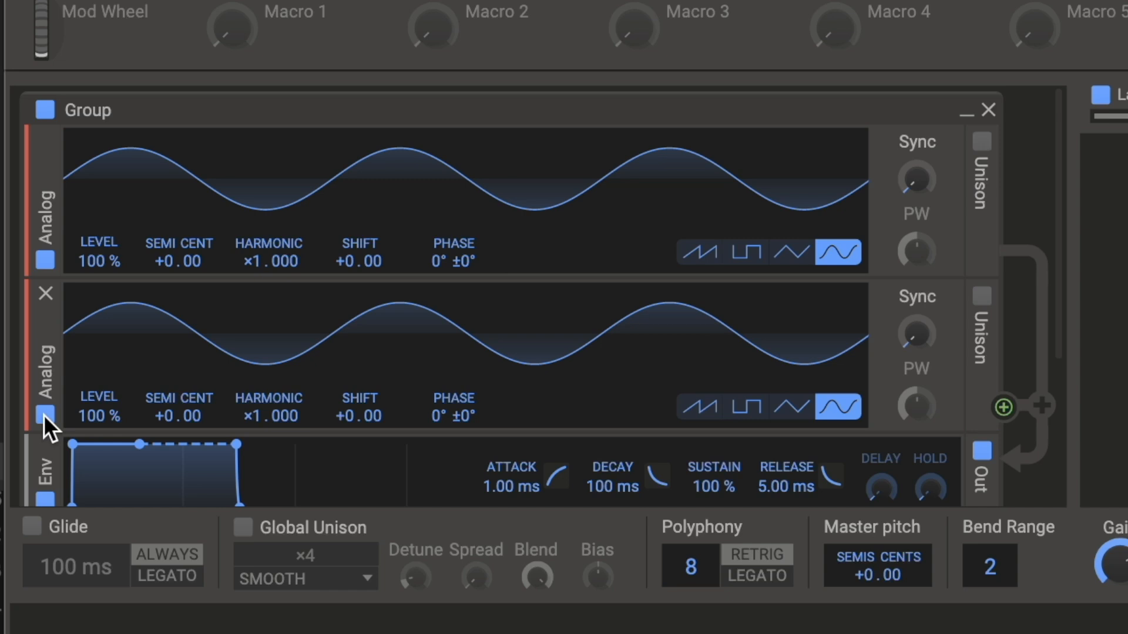
left_click(45, 259)
left_click(45, 260)
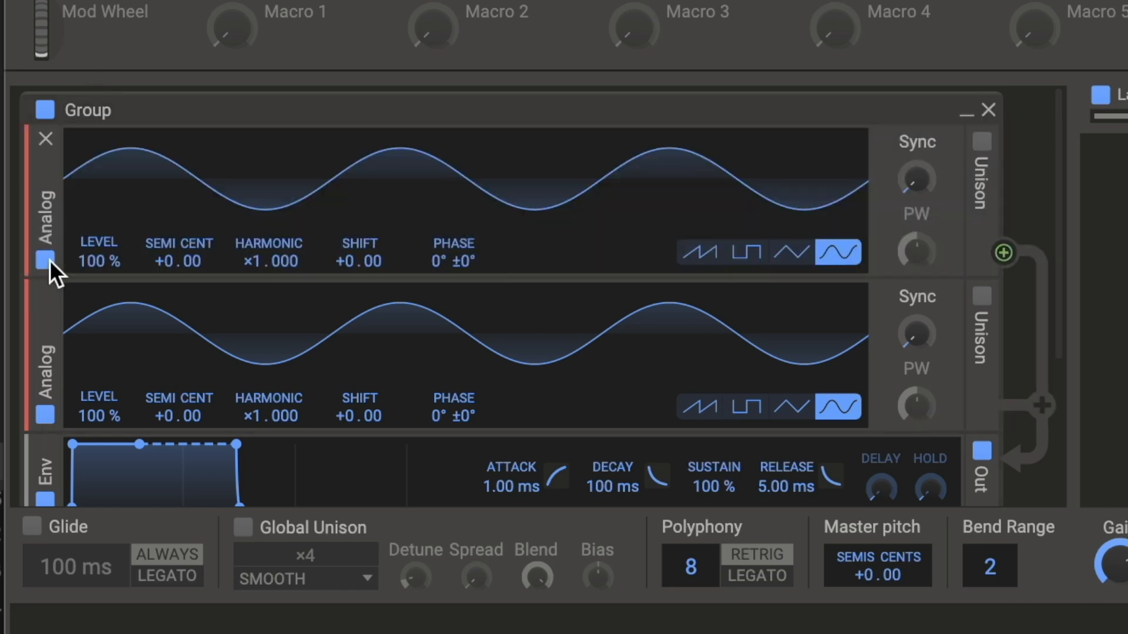
left_click(45, 259)
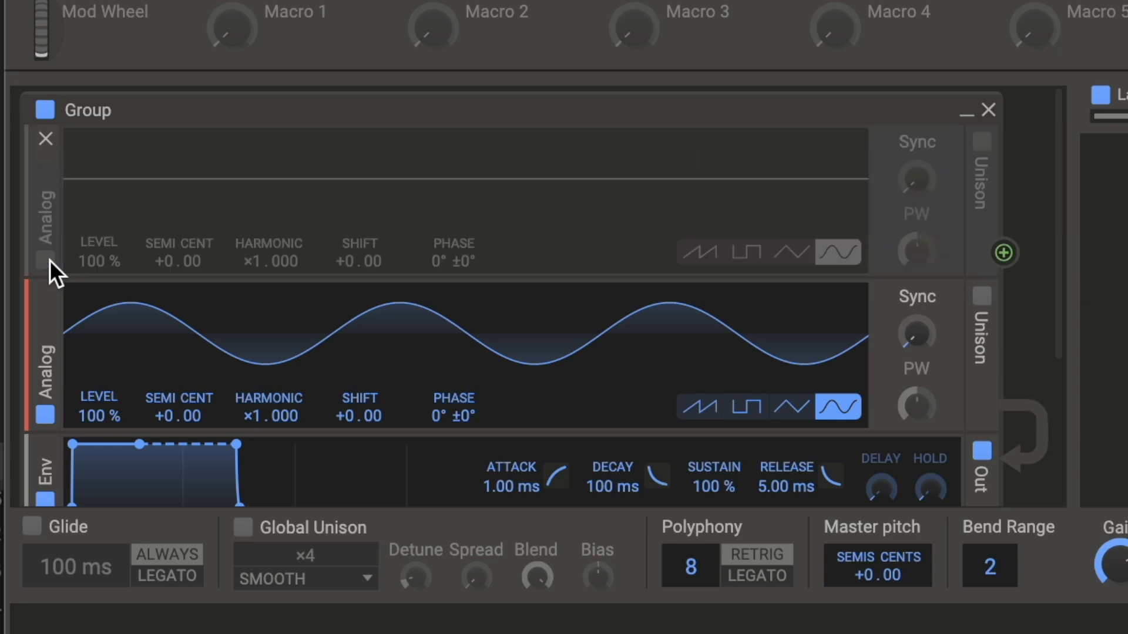
left_click(45, 259)
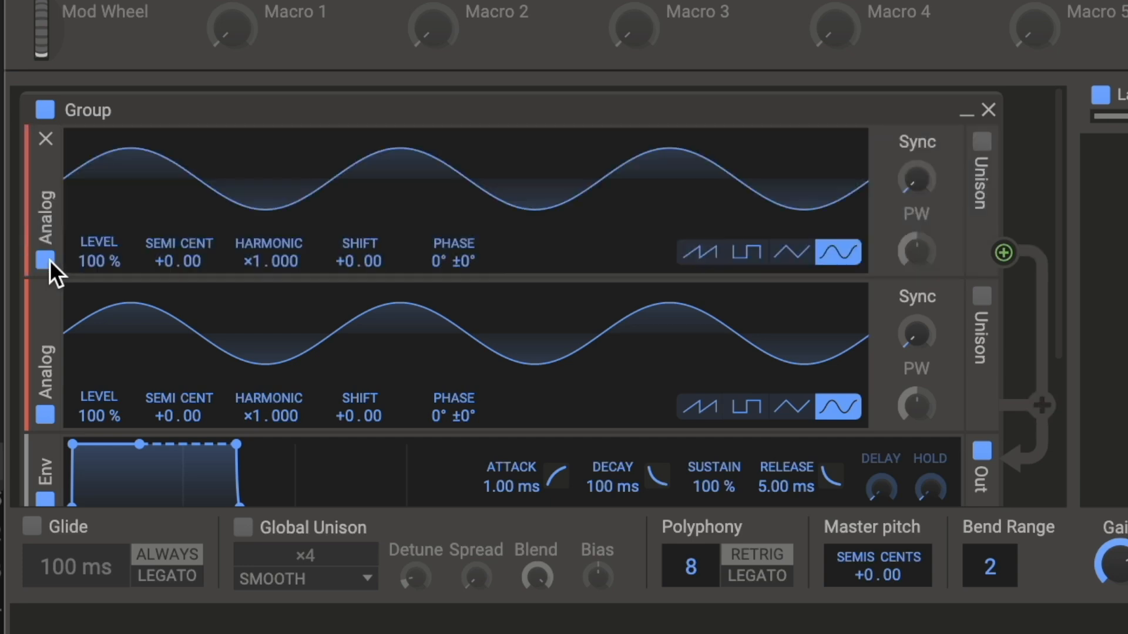
Step: Set the second oscillator's Phase to -180°, and shift it around to about 157°
left_click_drag(434, 418, 434, 464)
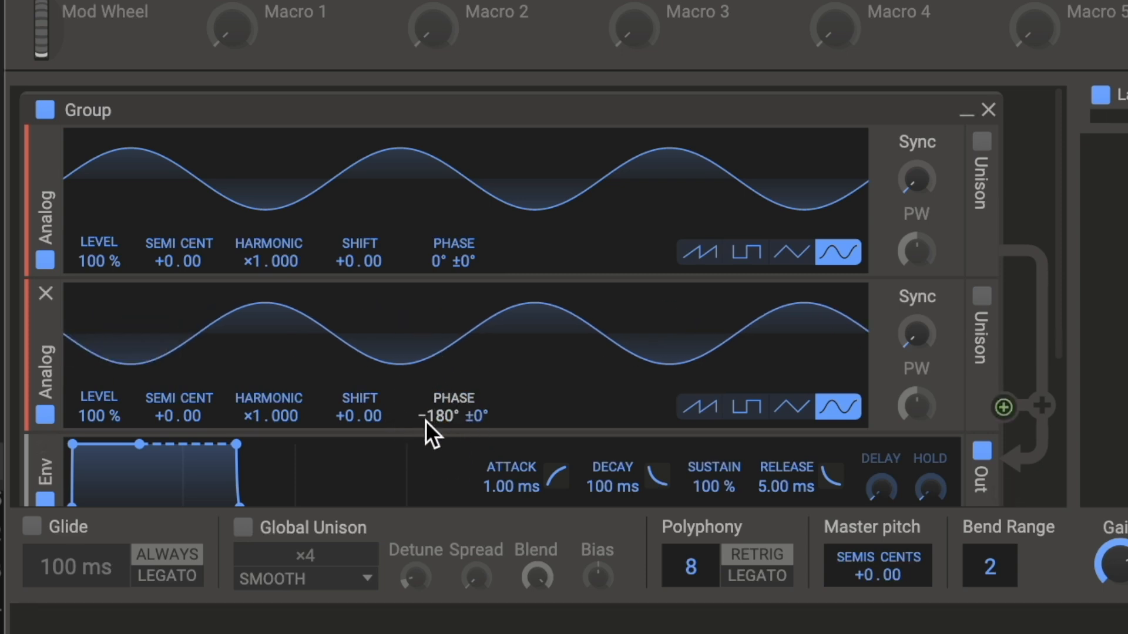
left_click_drag(432, 418, 432, 411)
mouse_move(439, 416)
left_mouse_down()
mouse_move(440, 525)
mouse_move(440, 421)
left_mouse_up()
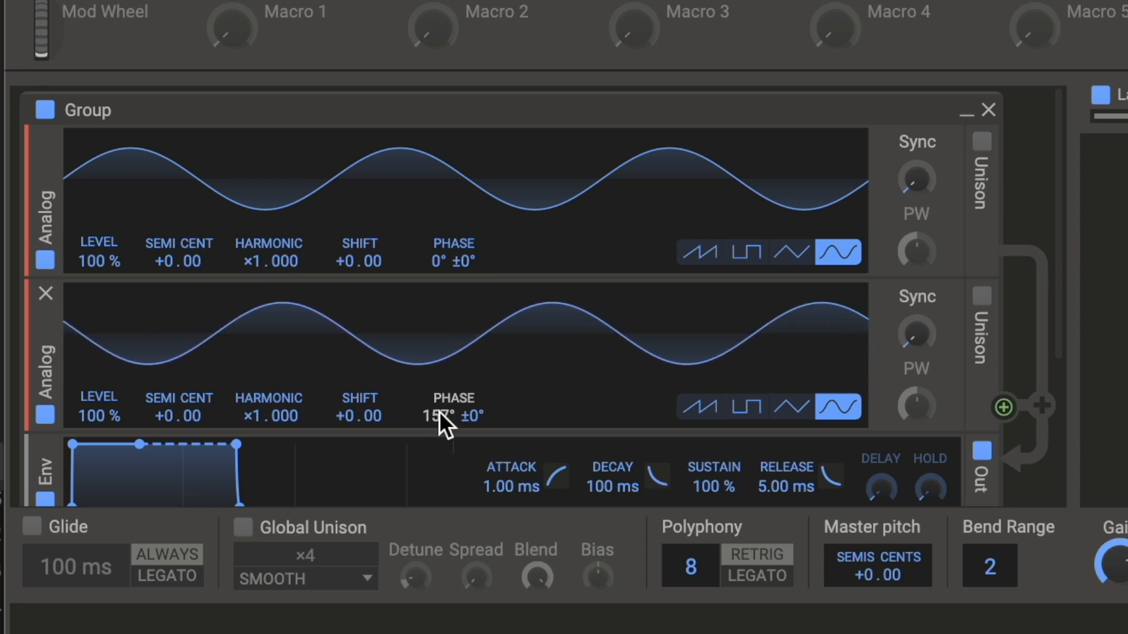
Step: Switch both oscillators to sawtooth with the second's Phase at about 88°, and change both to square waves
left_click(711, 407)
left_click(705, 258)
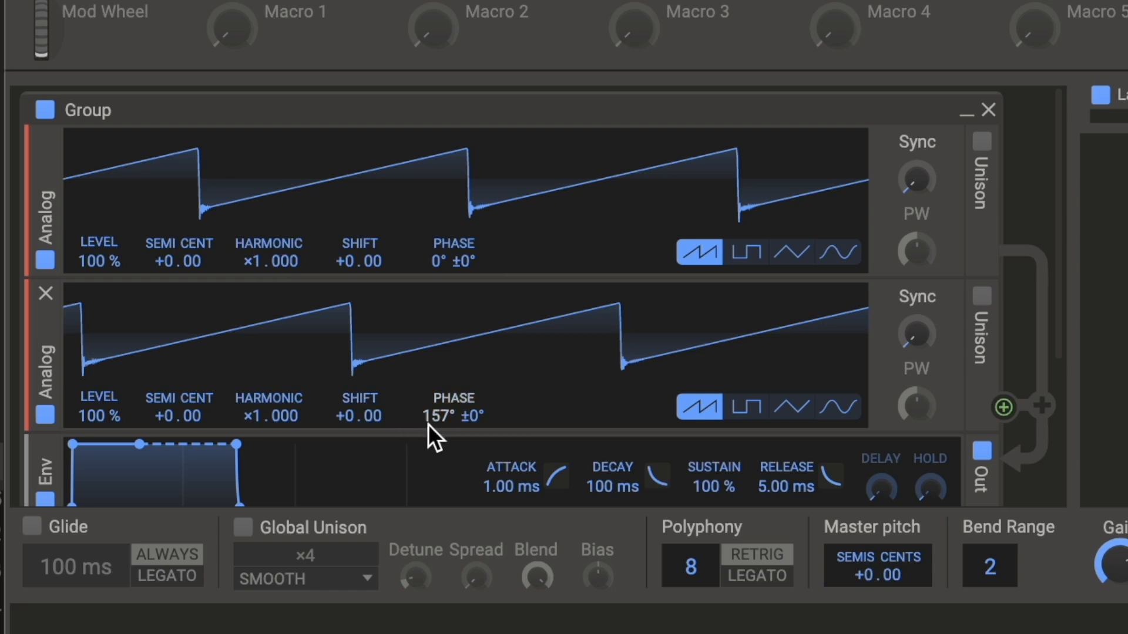
mouse_move(452, 416)
left_mouse_down()
mouse_move(452, 407)
mouse_move(452, 447)
mouse_move(452, 417)
mouse_move(453, 437)
mouse_move(433, 420)
left_mouse_up()
left_click(747, 254)
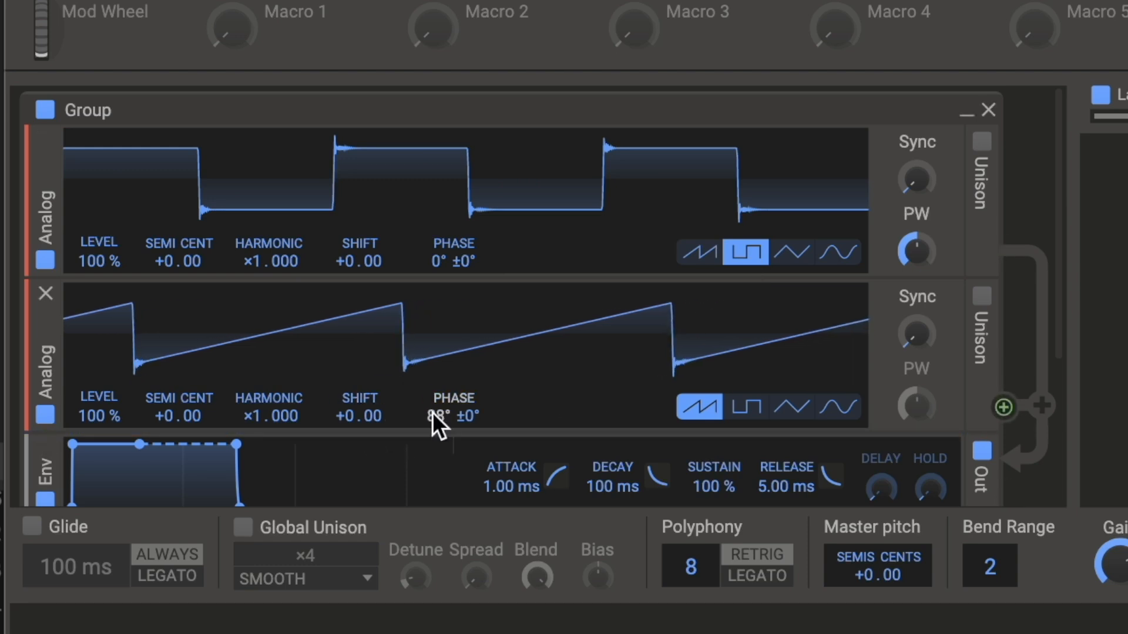
left_click(747, 411)
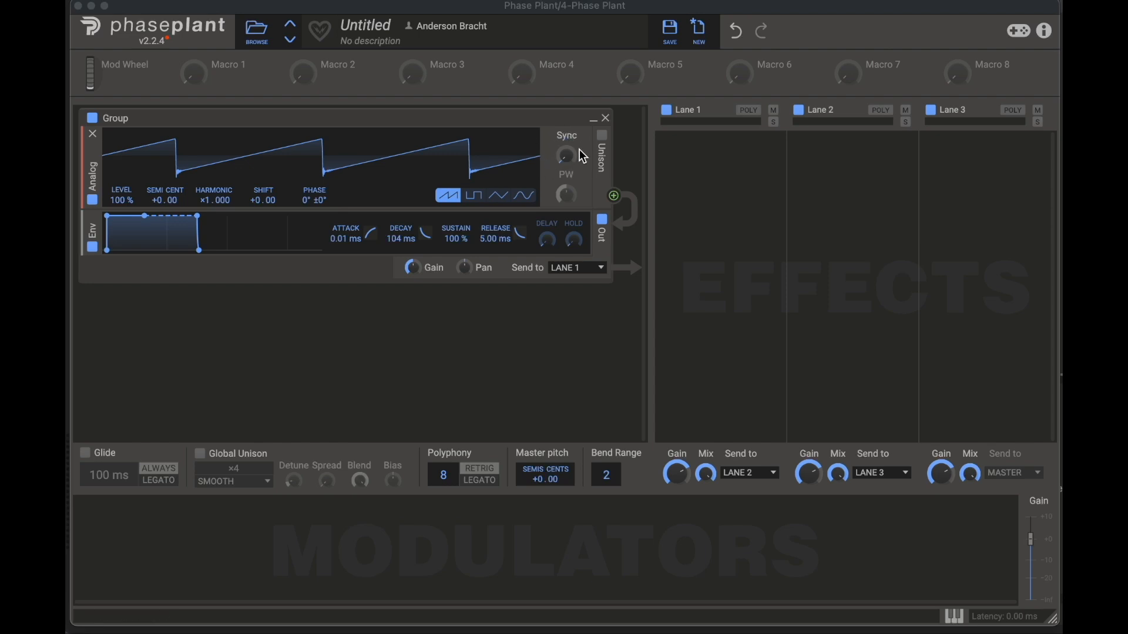
Step: Sweep the sawtooth oscillator's Sync up to about ×2.548, and lower it to about ×1.117
left_click_drag(568, 159, 568, 125)
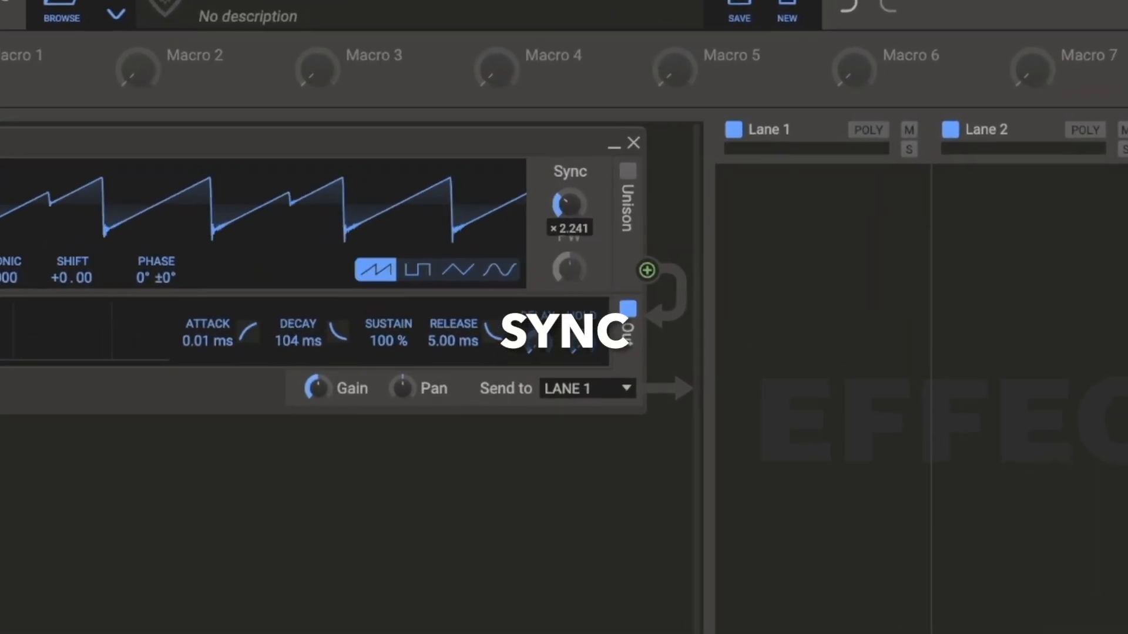
left_click_drag(572, 208, 577, 197)
left_click_drag(575, 297, 576, 287)
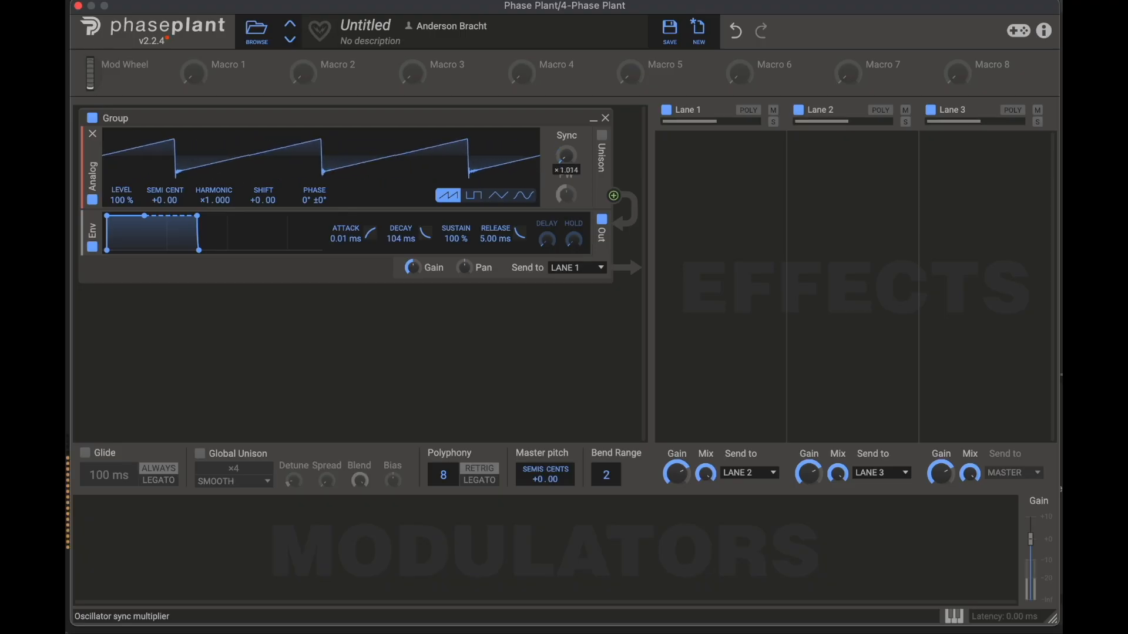
mouse_move(565, 155)
left_mouse_down()
mouse_move(566, 123)
mouse_move(566, 153)
left_mouse_up()
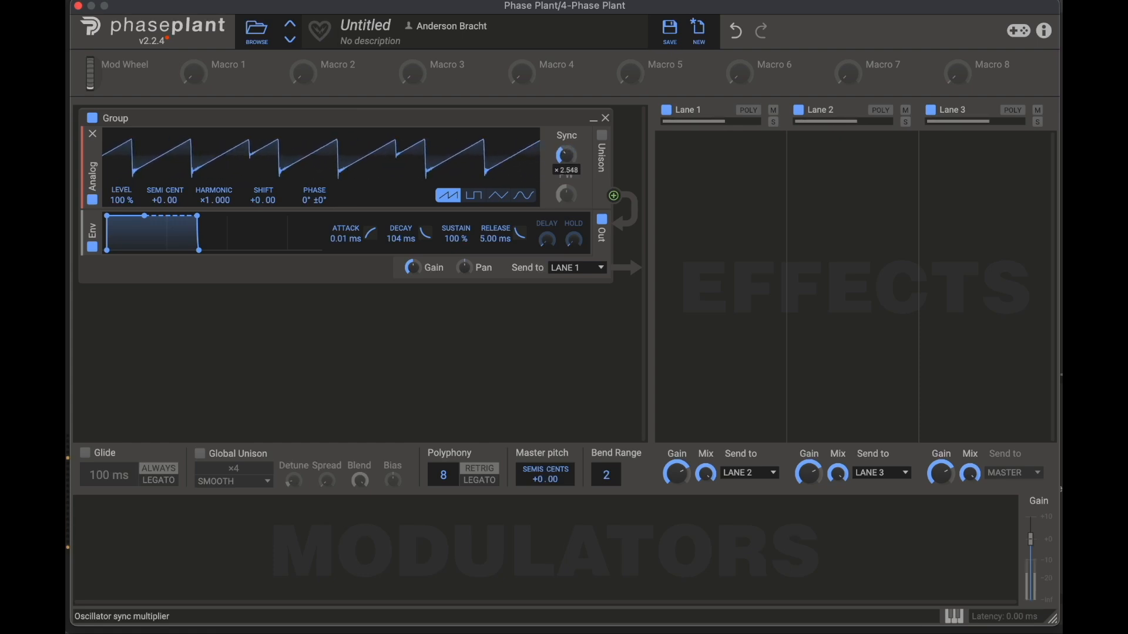
left_click_drag(566, 153, 575, 159)
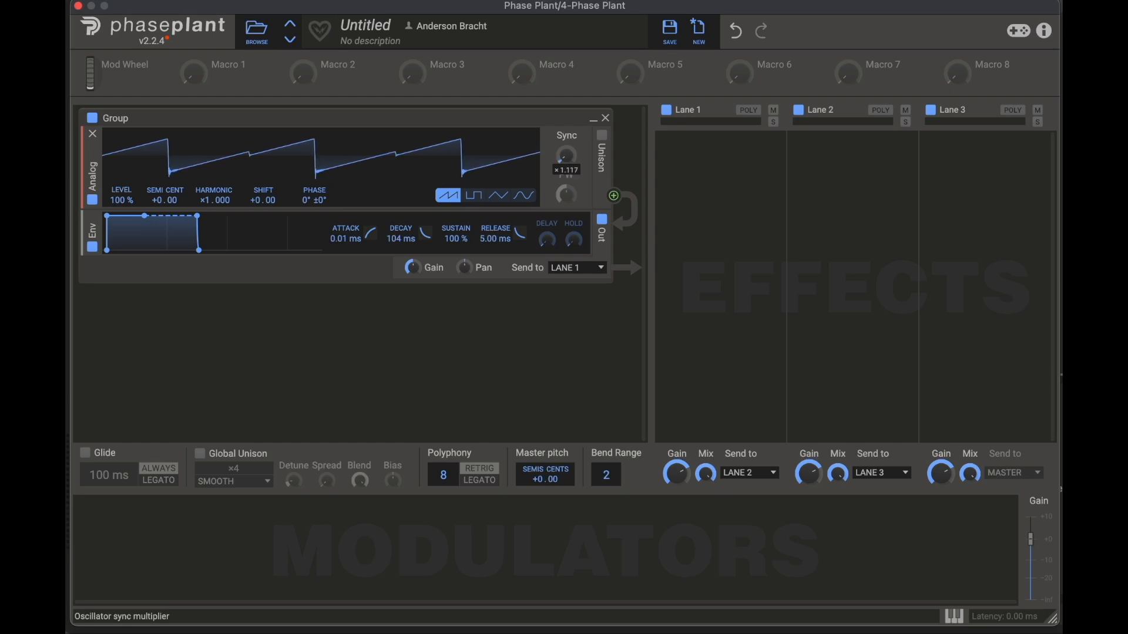
Step: Raise the oscillator's Sync to about ×1.983, and bring it back down to ×1.000
left_click_drag(566, 159, 566, 161)
left_click_drag(566, 156, 565, 149)
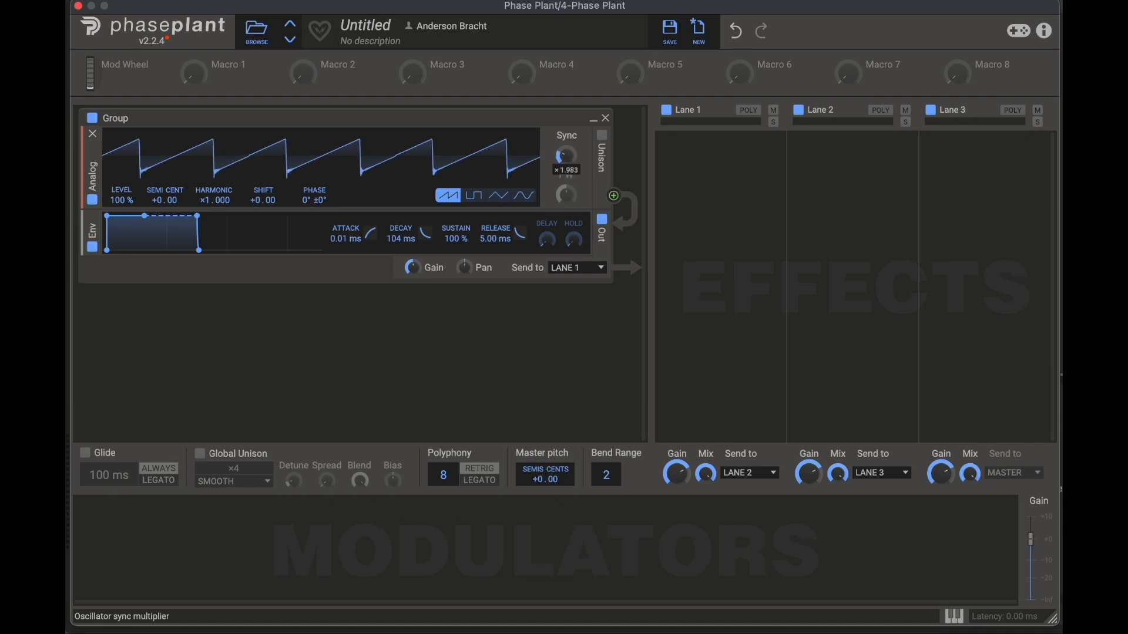
left_click_drag(566, 156, 565, 175)
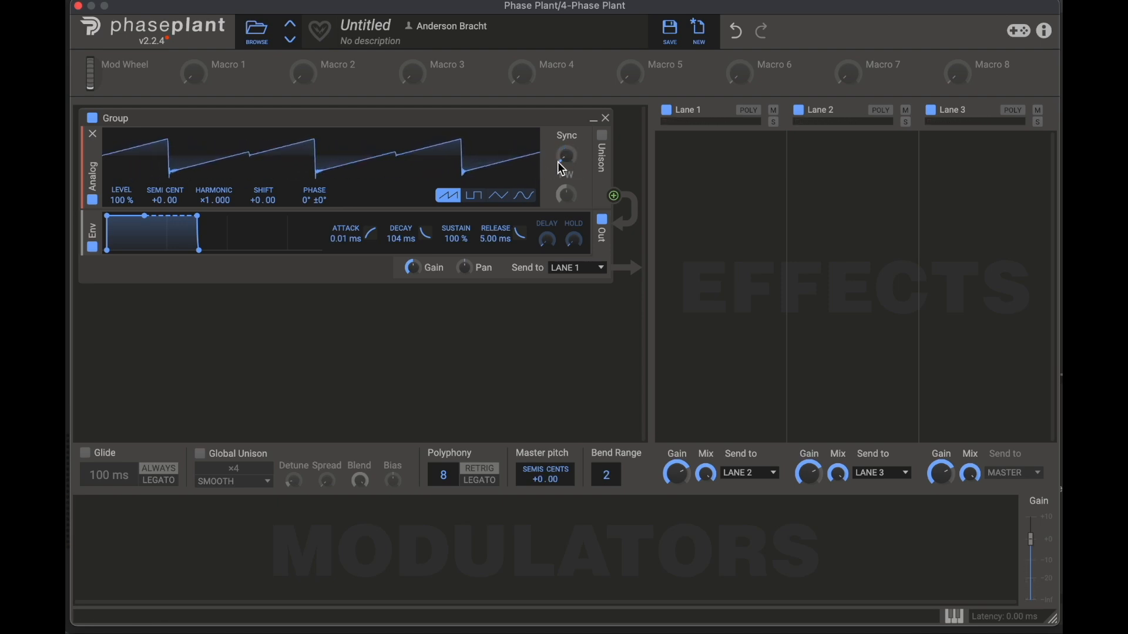
left_click_drag(566, 159, 568, 163)
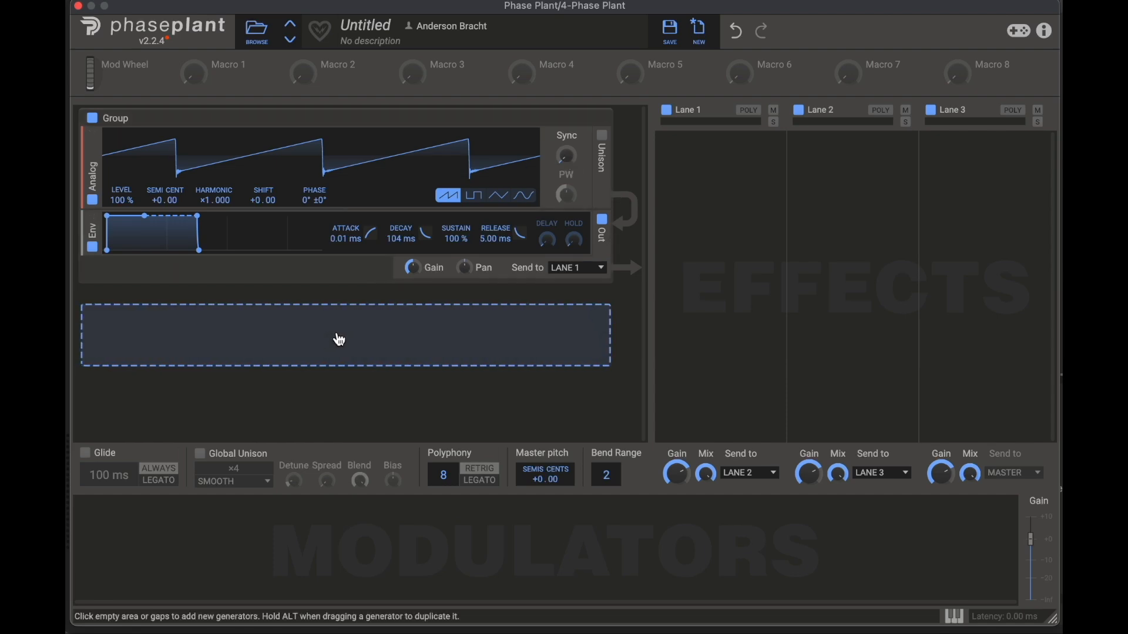
left_click(300, 536)
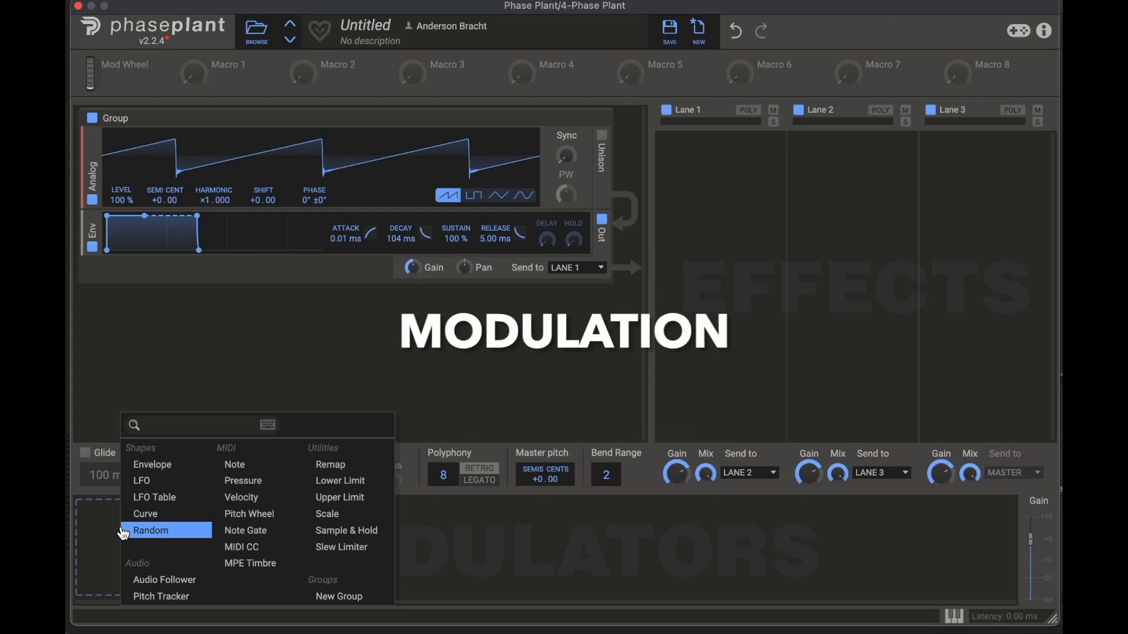
left_click(248, 320)
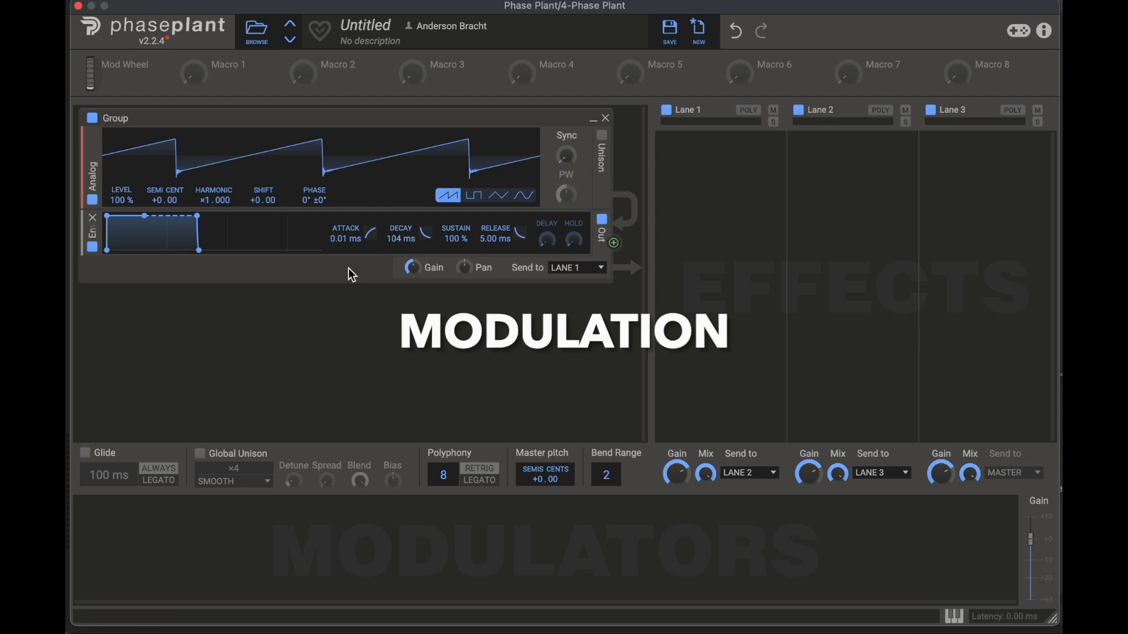
left_click(151, 519)
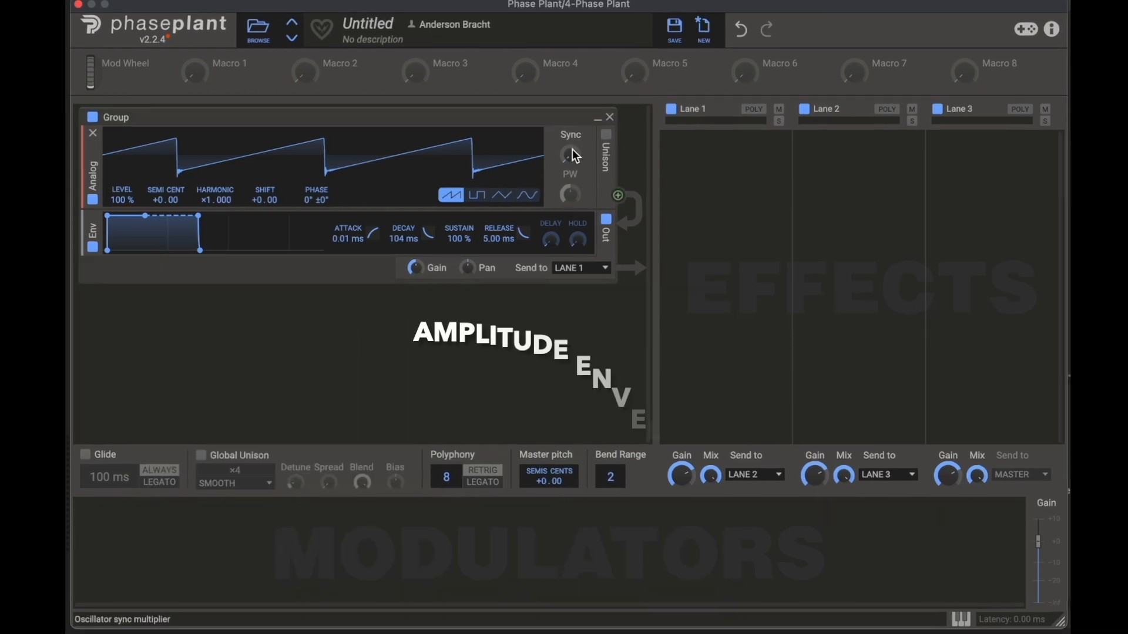
mouse_move(571, 155)
left_mouse_down()
mouse_move(571, 126)
mouse_move(571, 155)
left_mouse_up()
Step: Lengthen the output envelope's Attack to about 218 ms and Decay to 129 ms, and return Attack to 0.00 ms
left_click_drag(123, 211, 270, 201)
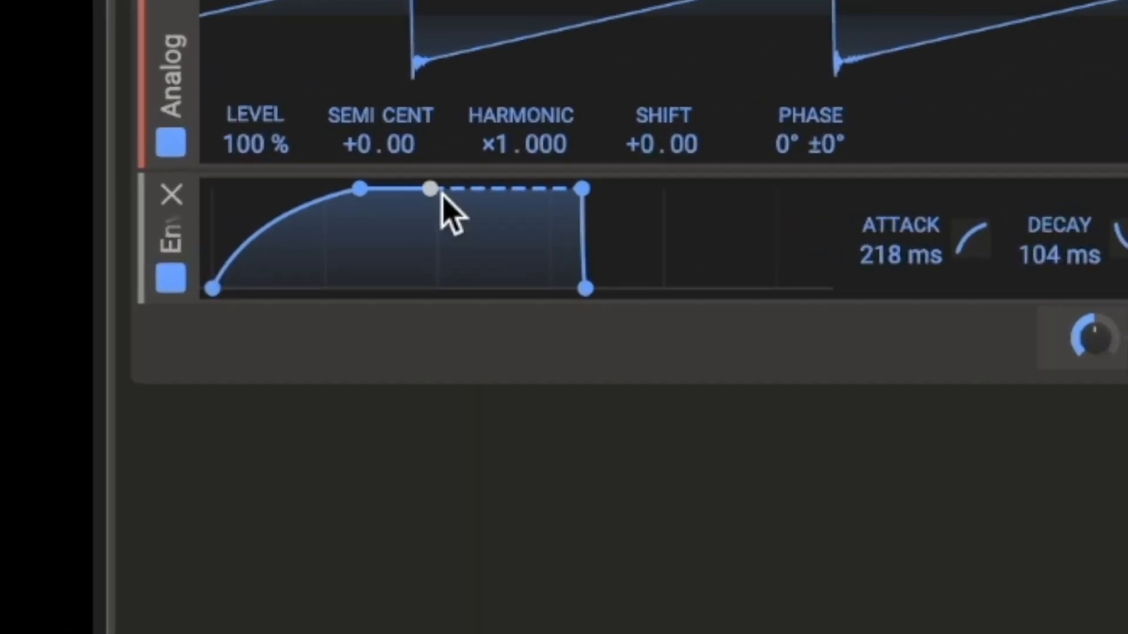
mouse_move(440, 191)
left_mouse_down()
mouse_move(446, 290)
mouse_move(448, 212)
left_mouse_up()
left_click_drag(185, 223, 185, 215)
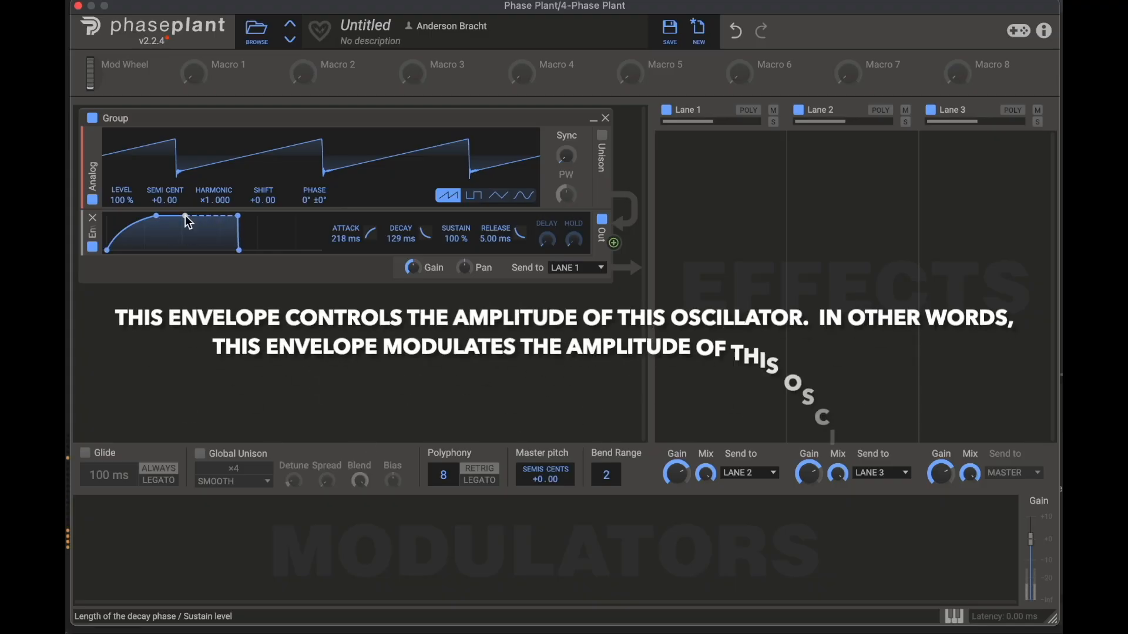
left_click_drag(155, 216, 185, 216)
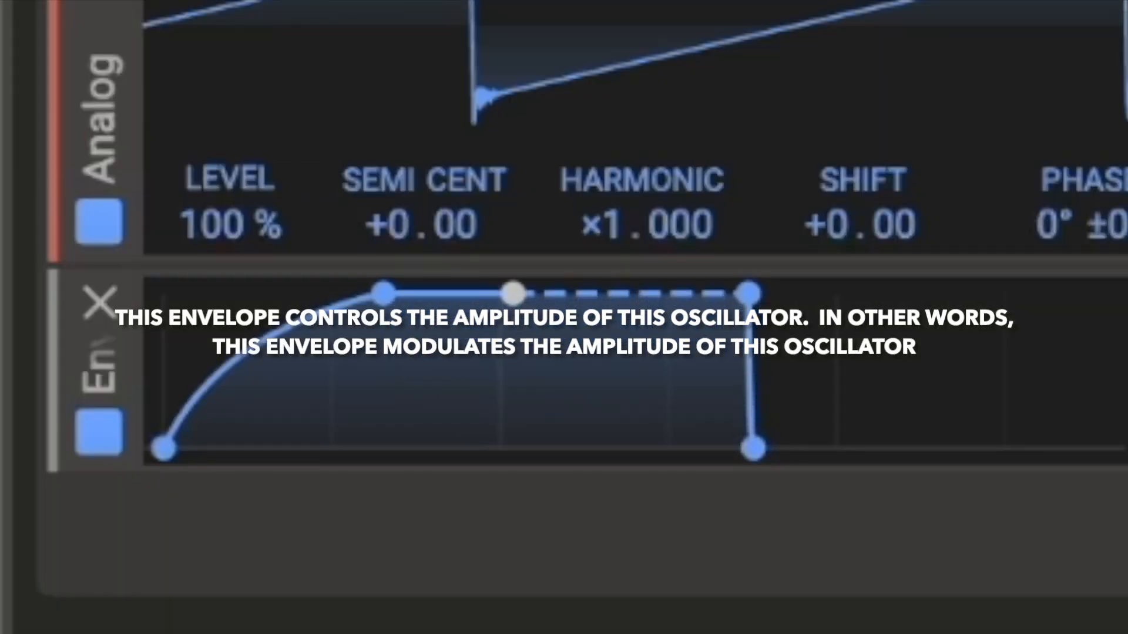
left_click_drag(514, 292, 378, 292)
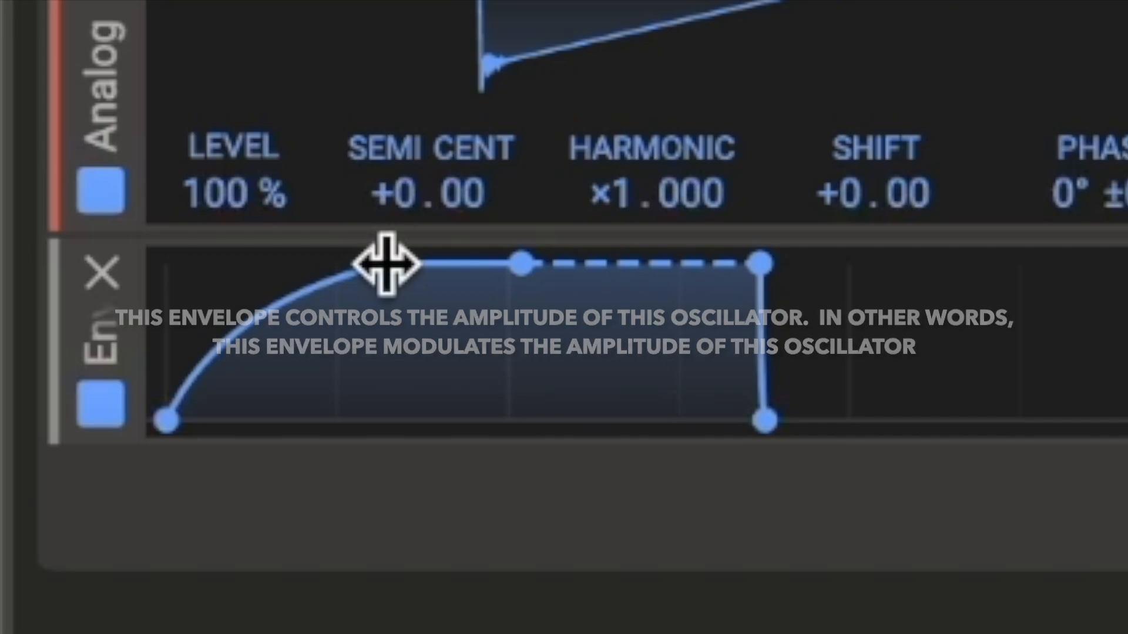
left_click_drag(387, 263, 186, 264)
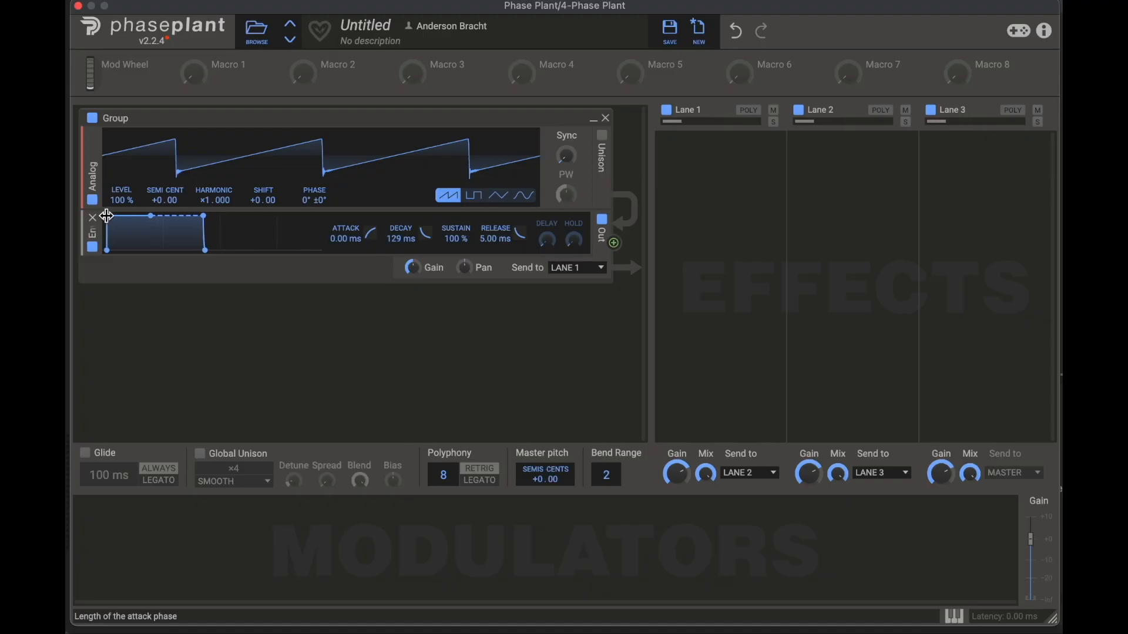
Step: Add an Envelope modulator and shape it with Attack about 187 ms, Decay about 158 ms and Sustain 0%
left_click(111, 522)
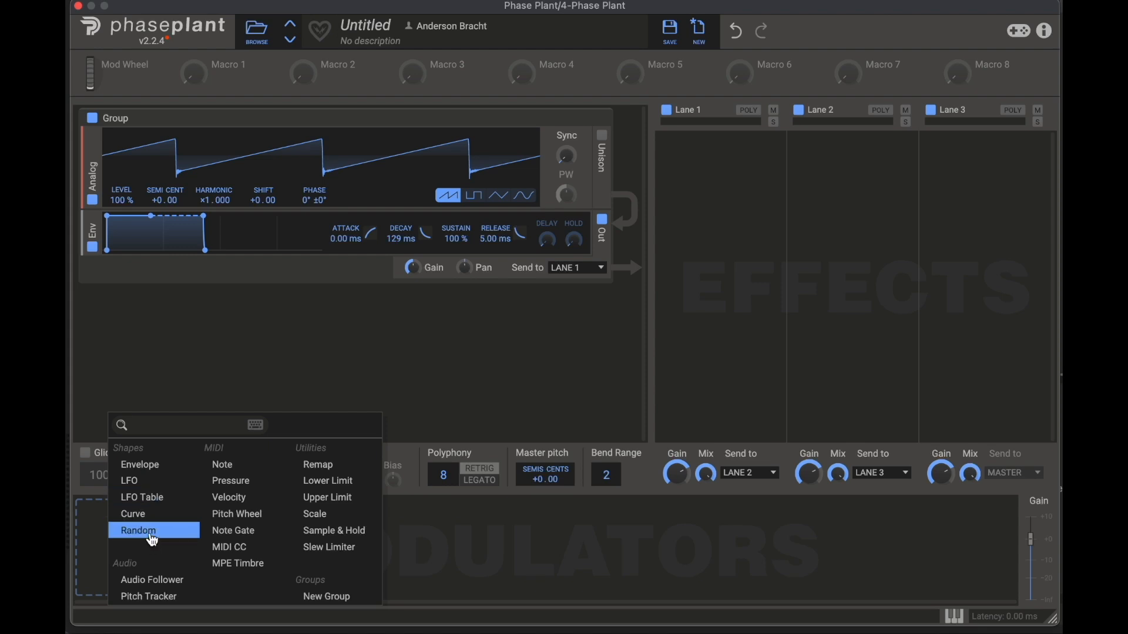
left_click(147, 465)
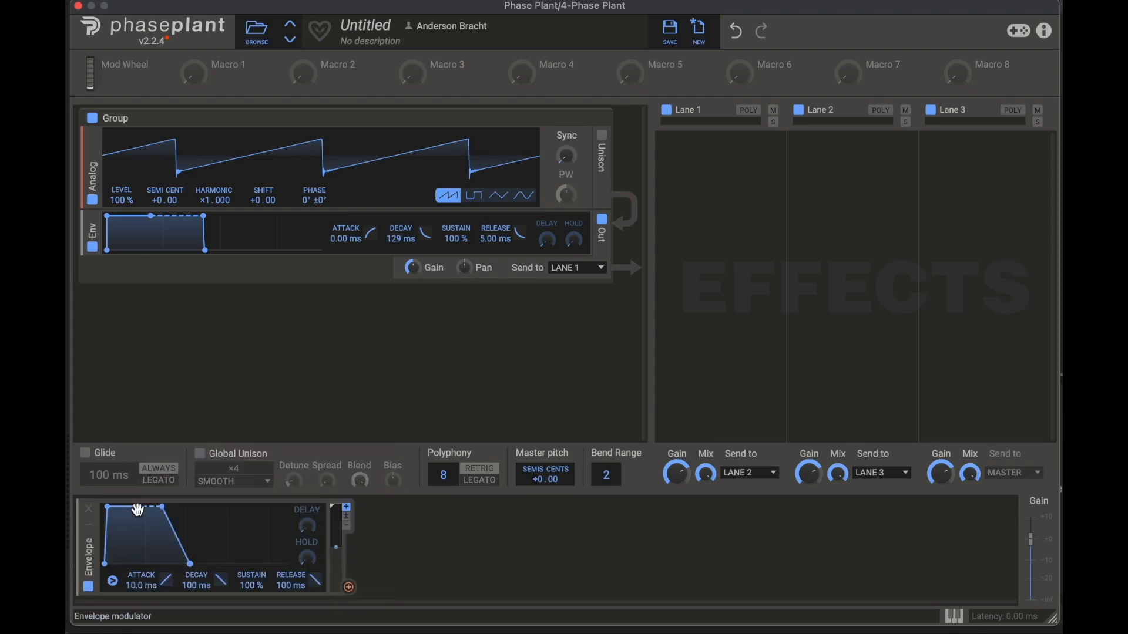
left_click_drag(142, 506, 140, 541)
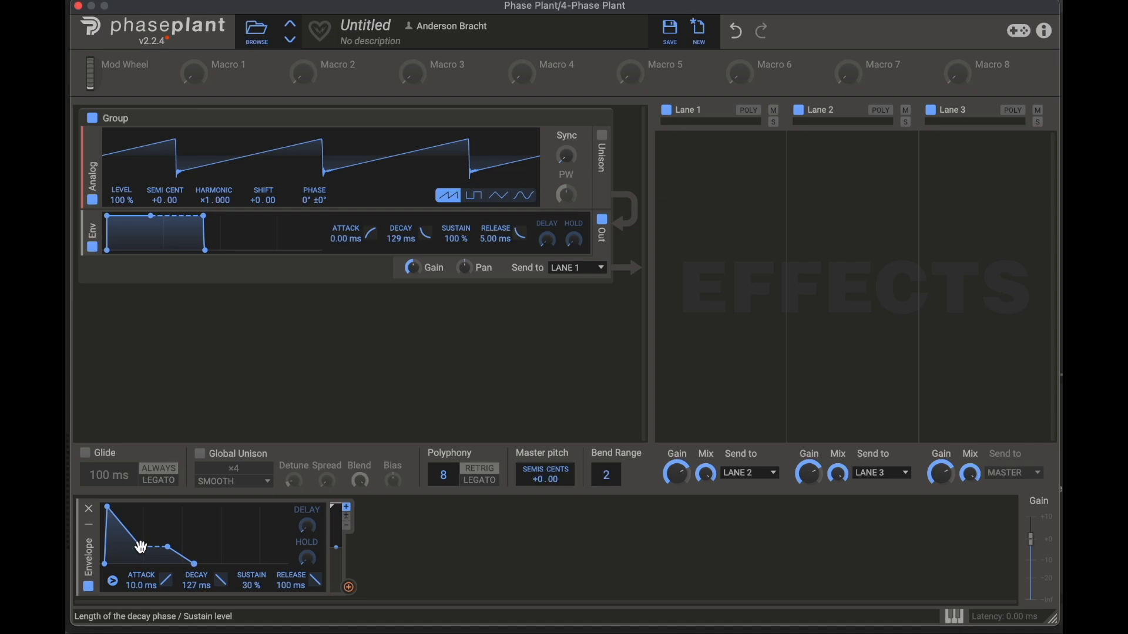
left_click_drag(108, 507, 142, 506)
left_click_drag(167, 547, 171, 564)
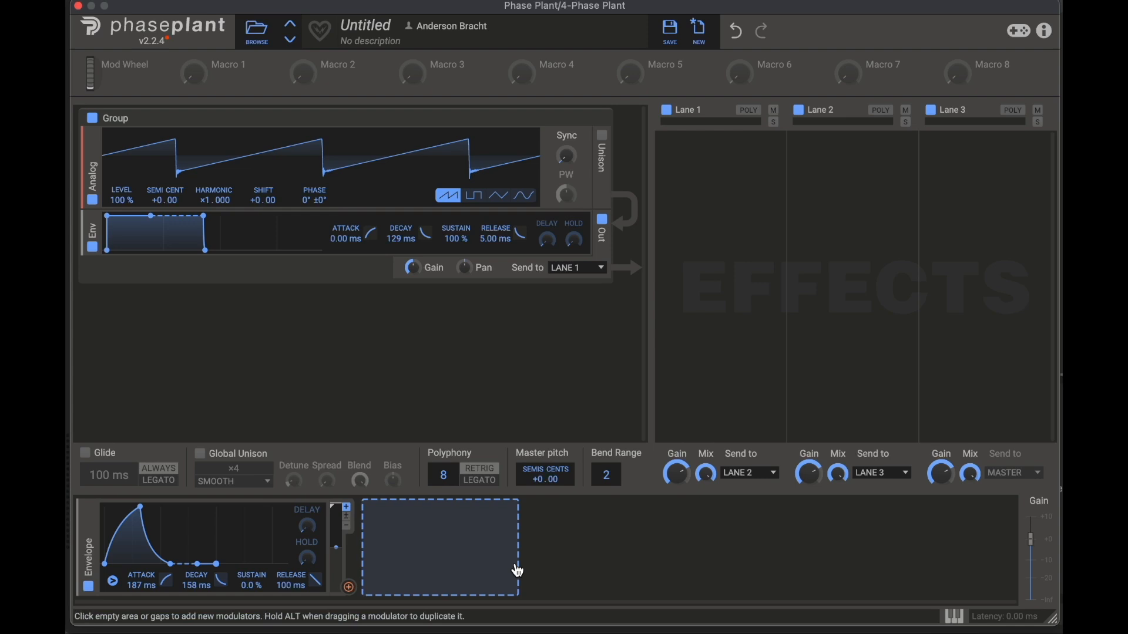
Step: Modulate the oscillator's Sync with the Envelope modulator, raising the amount to about +30.6 % and fine-tuning it
left_click(350, 589)
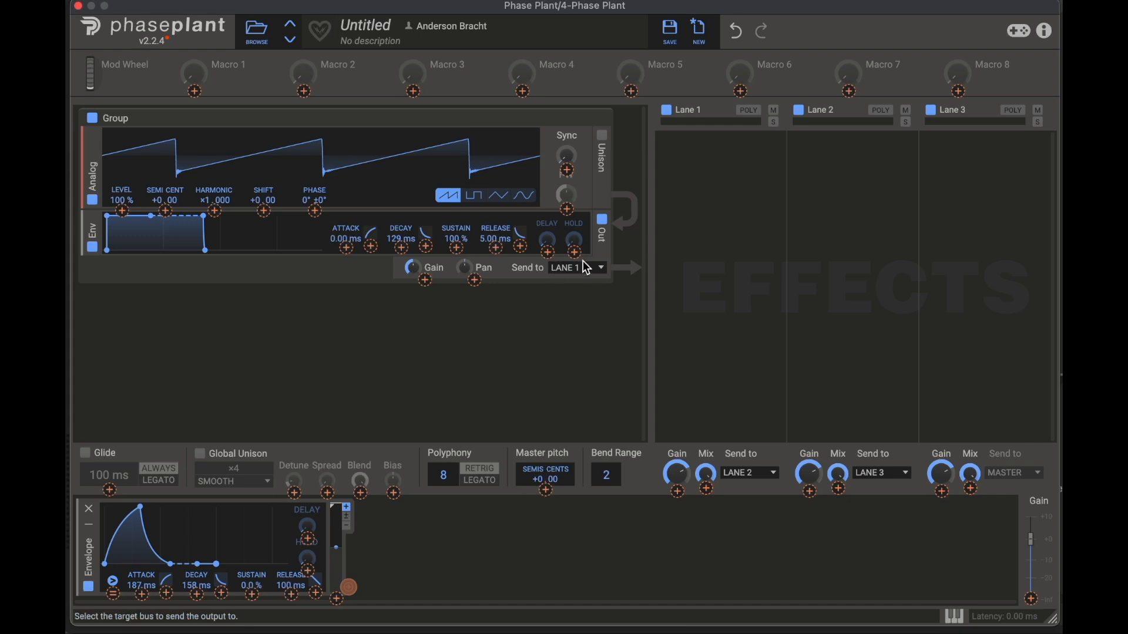
left_click(569, 172)
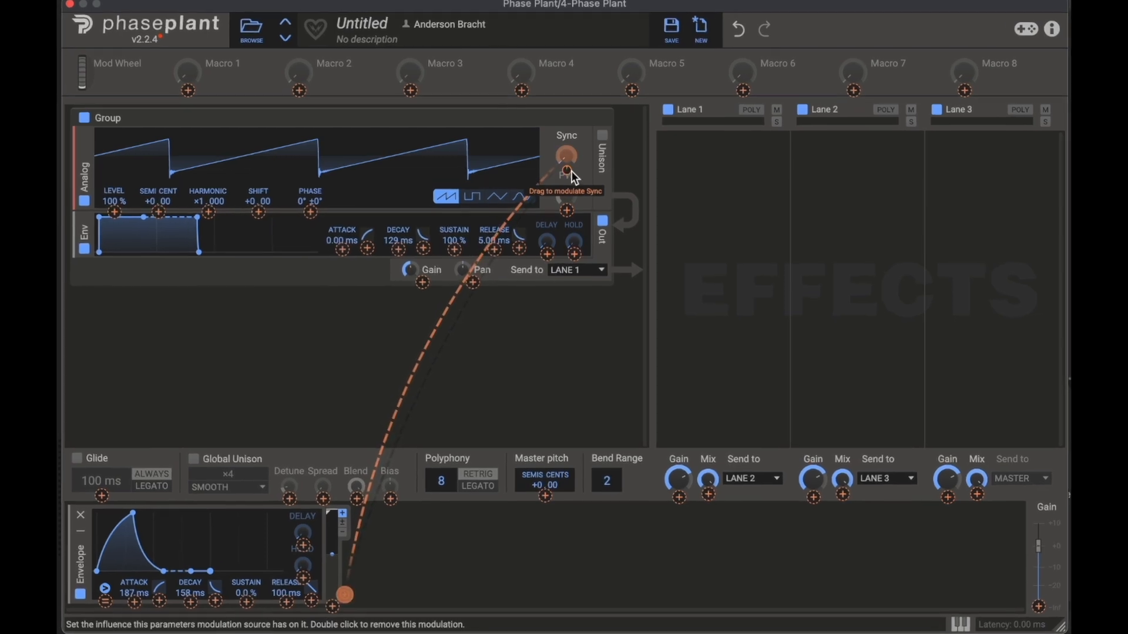
mouse_move(569, 171)
left_mouse_down()
mouse_move(569, 131)
mouse_move(567, 210)
mouse_move(566, 162)
left_mouse_up()
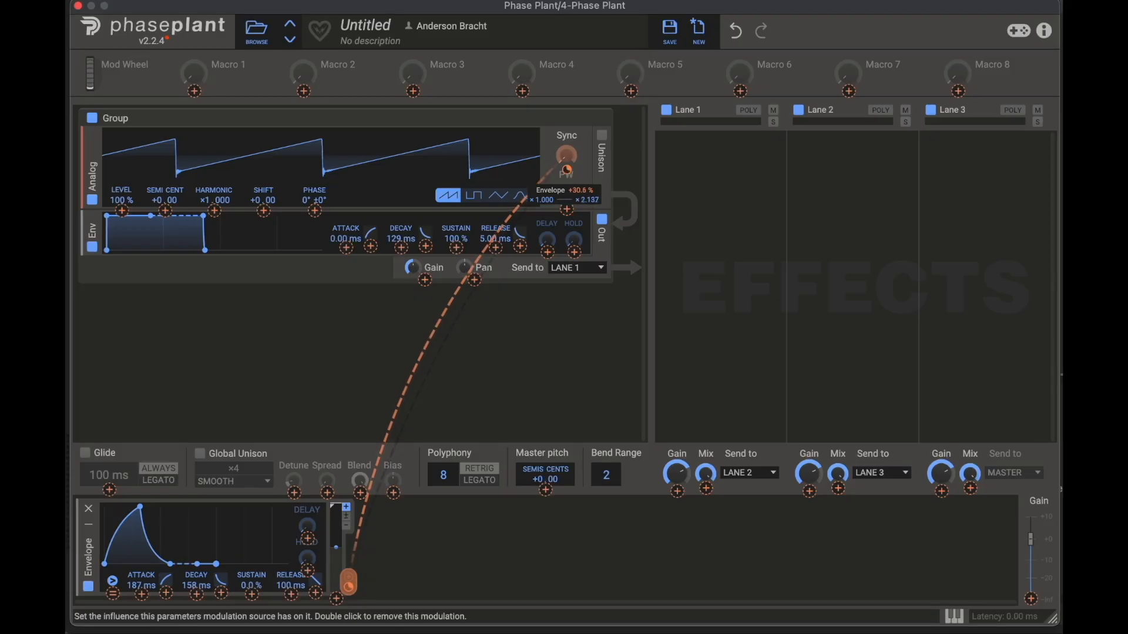
left_click_drag(566, 170, 566, 168)
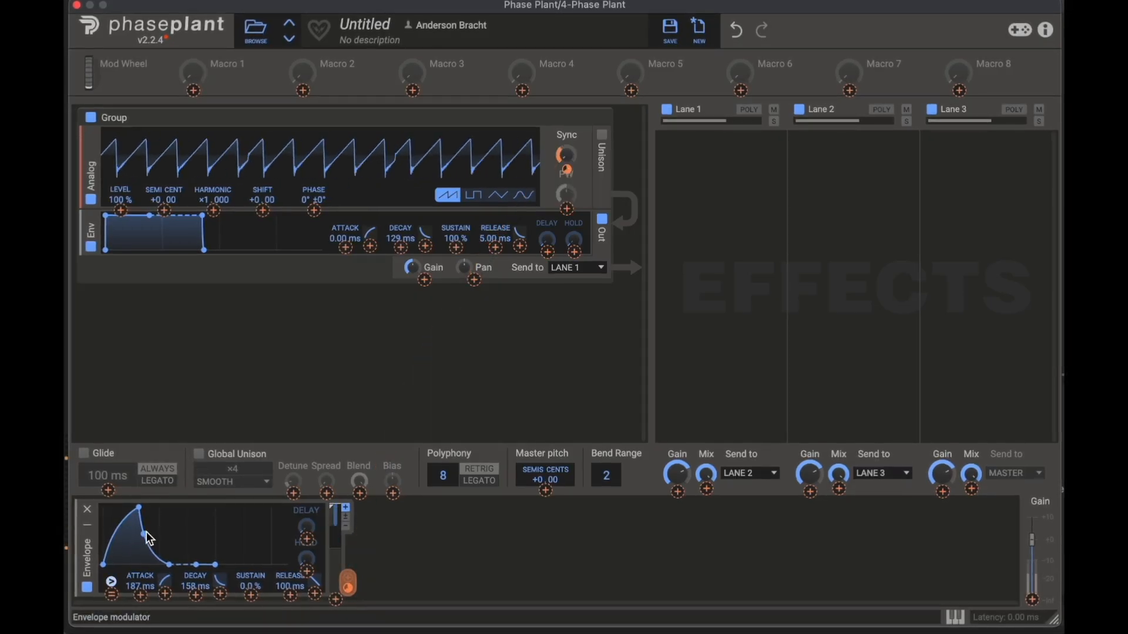
Step: Stretch the Envelope modulator's Attack to 2.00 s, and shorten it to about 295 ms
left_click_drag(139, 509, 211, 509)
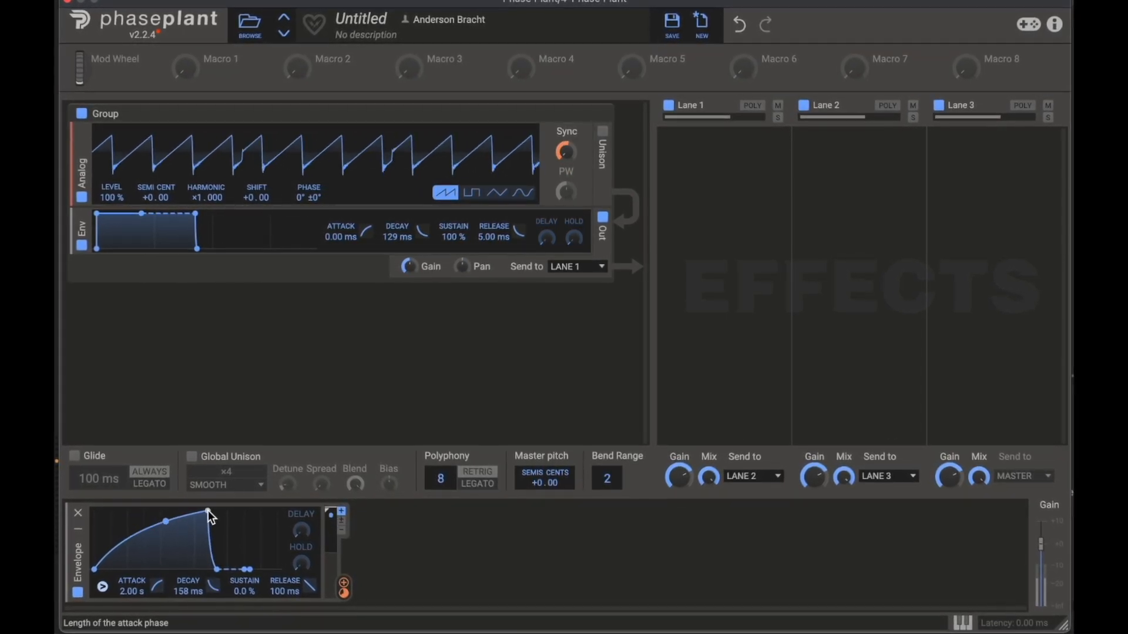
left_click_drag(205, 512, 145, 510)
Step: Route the Envelope modulator to the oscillator's Shift and PW, switching the oscillator to the square wave
left_click_drag(340, 593, 568, 160)
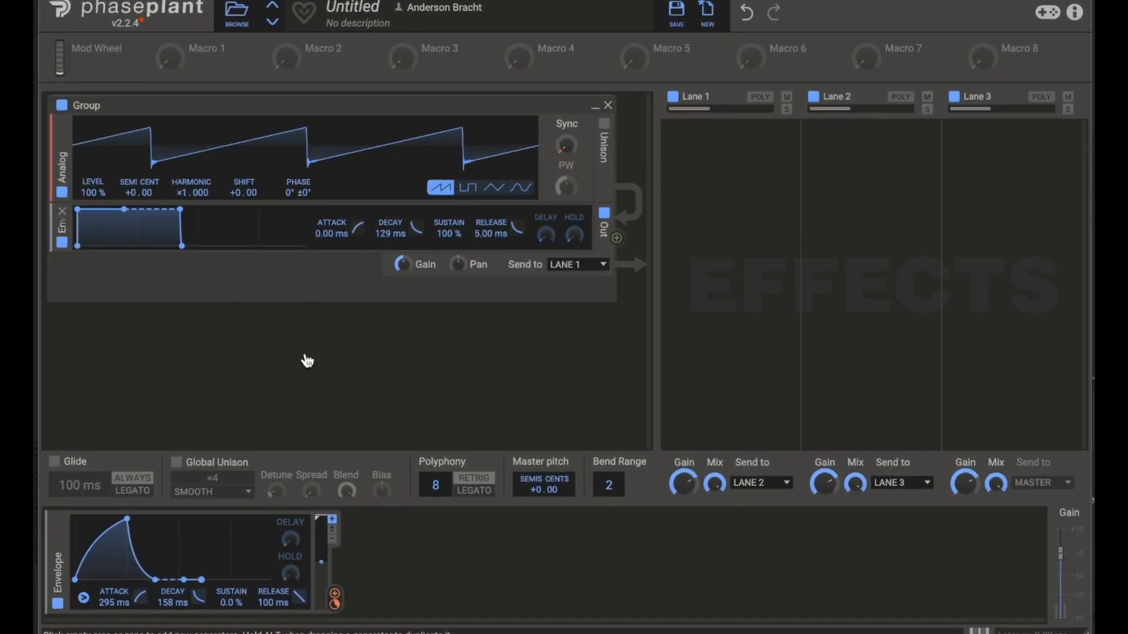
left_click_drag(334, 599, 234, 210)
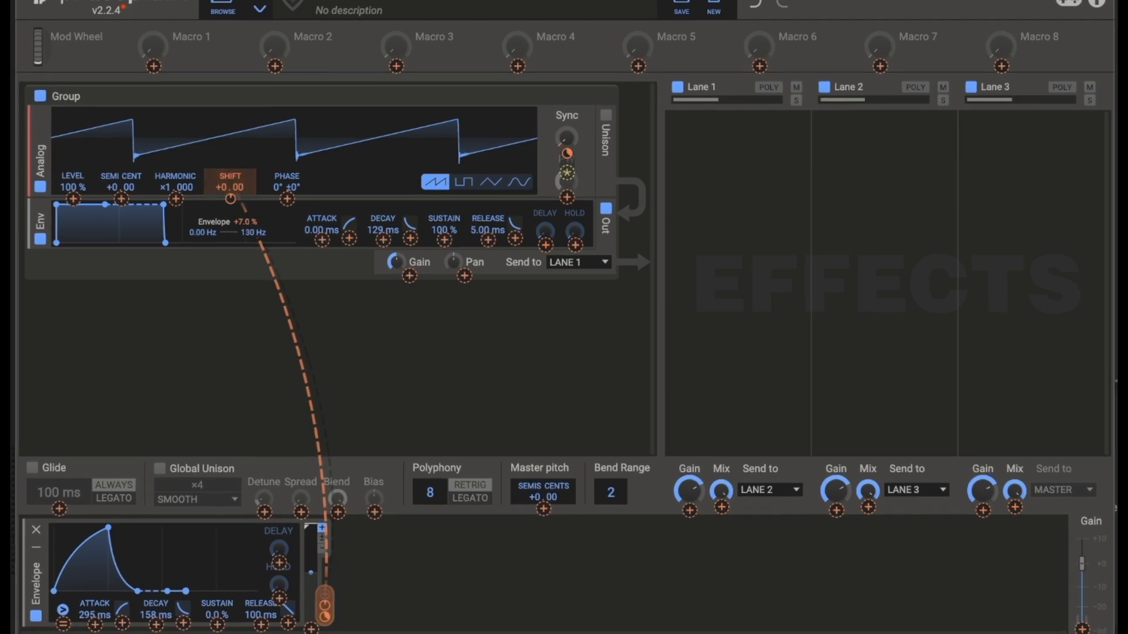
left_click_drag(570, 196, 570, 176)
left_click(460, 177)
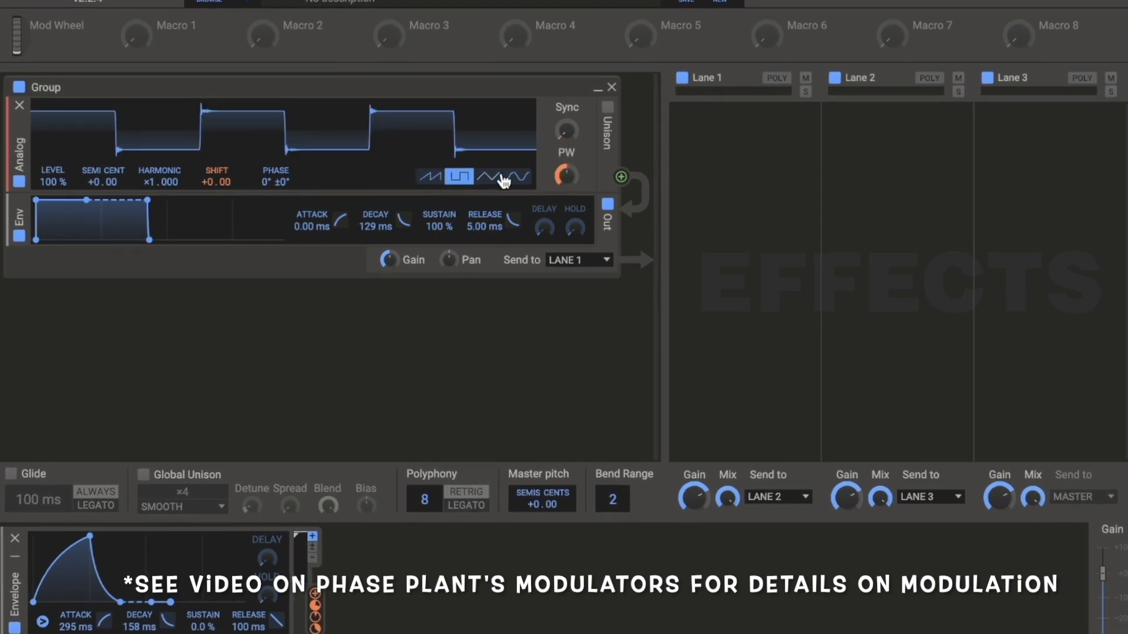
left_click_drag(567, 190, 568, 214)
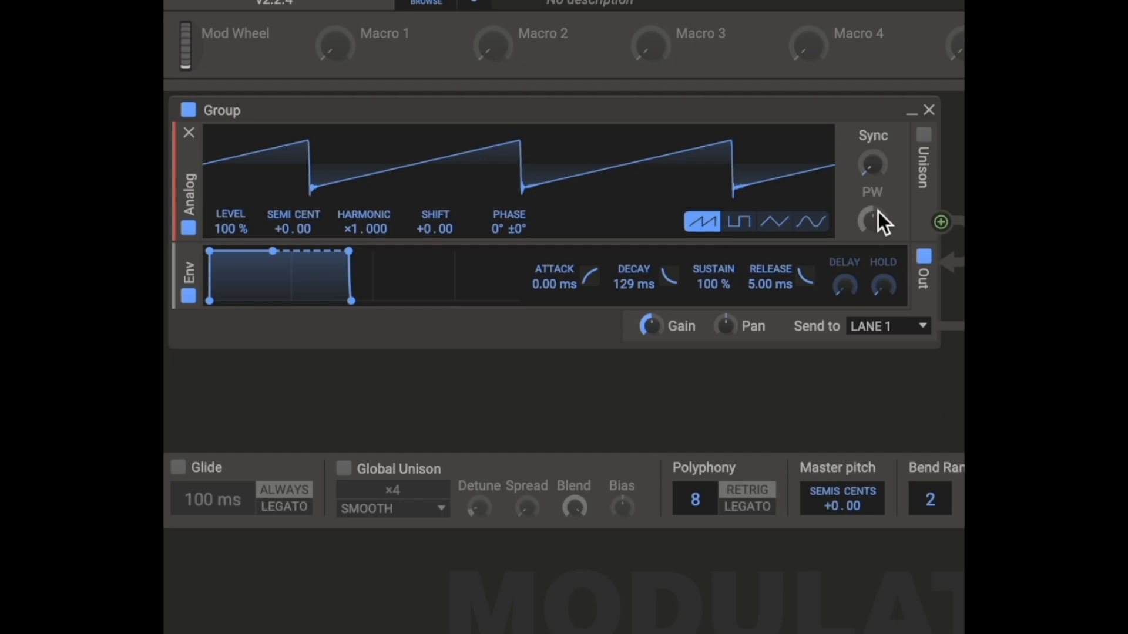
Step: Enable Unison on the sawtooth oscillator, raise its Spread, and turn Unison off again
left_click(924, 135)
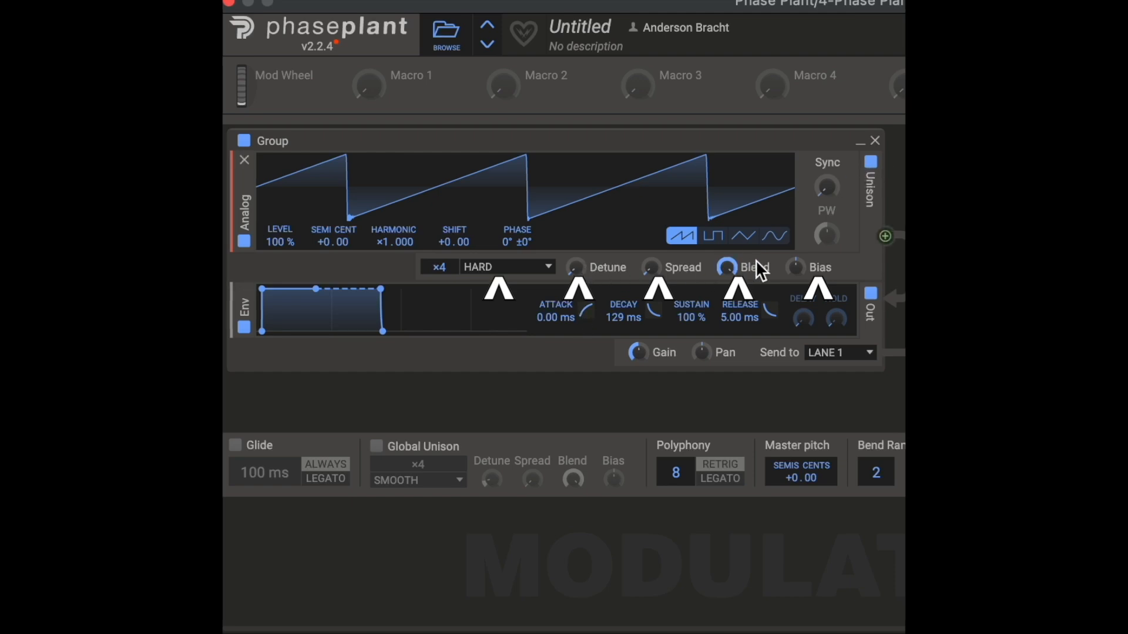
mouse_move(649, 268)
left_mouse_down()
mouse_move(649, 232)
mouse_move(649, 248)
left_mouse_up()
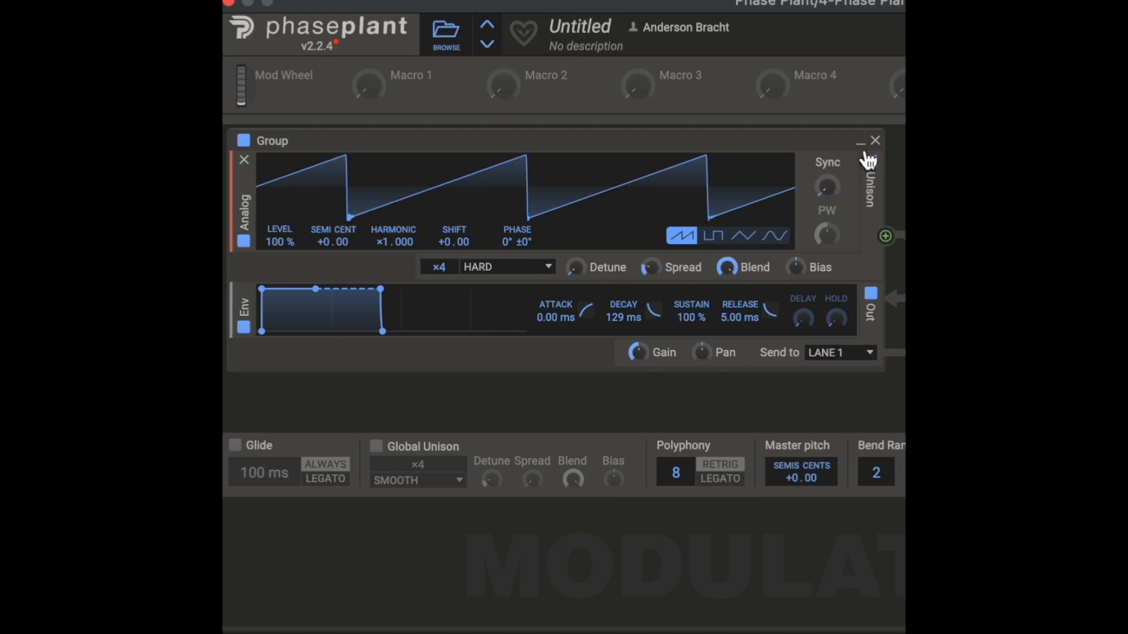
left_click(870, 162)
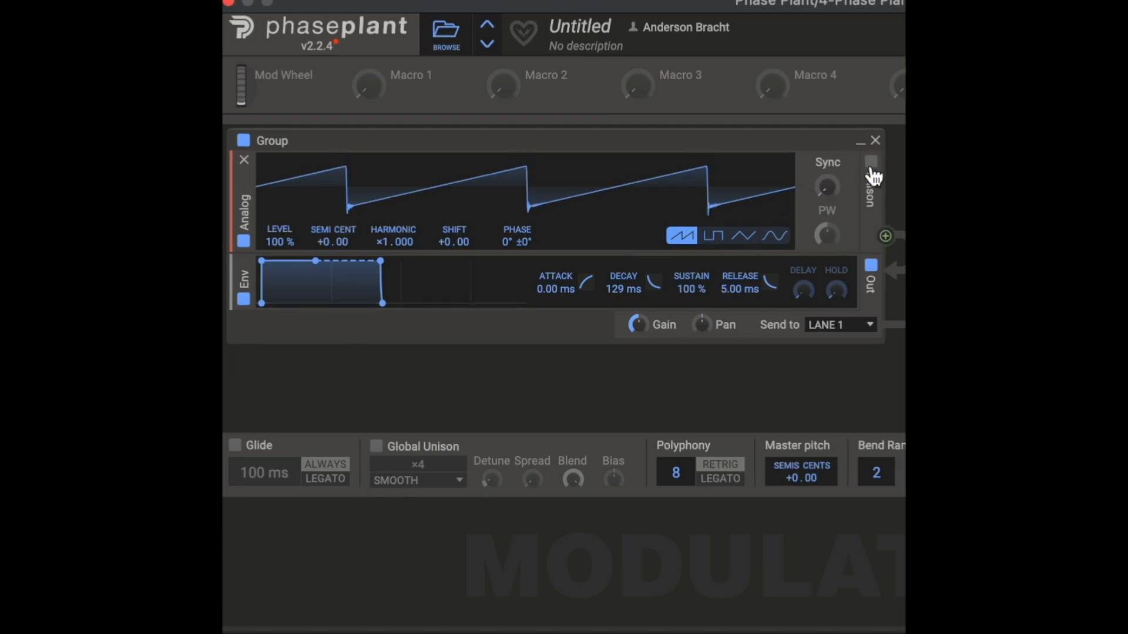
Step: Add a second Analog oscillator below the first, and set the first oscillator's Shift to -1.00
left_click(435, 254)
left_click(469, 318)
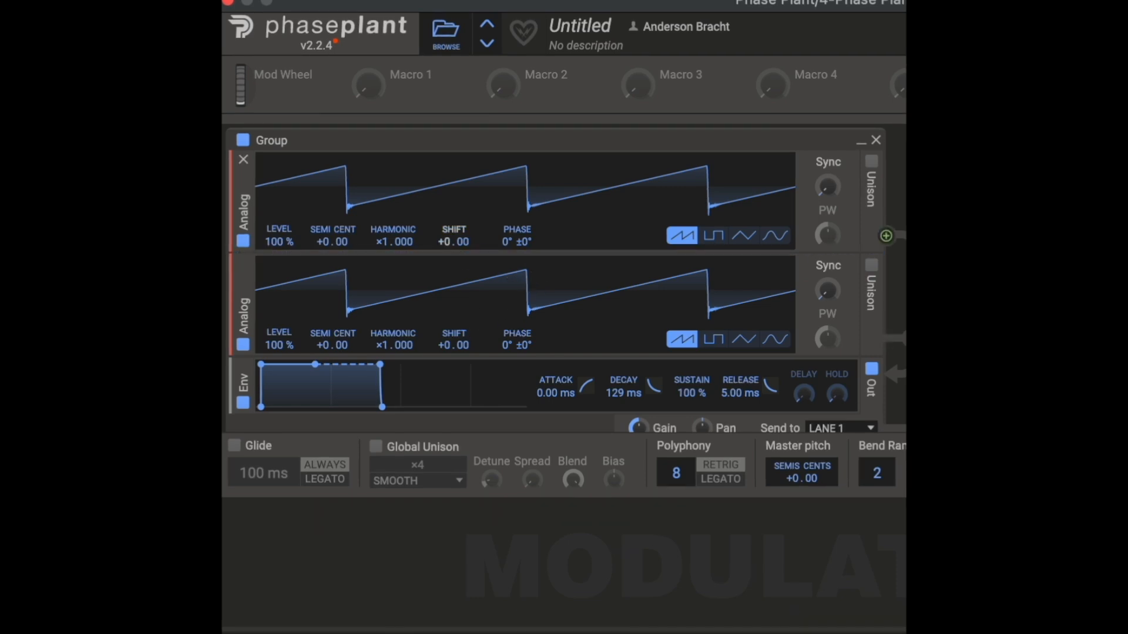
mouse_move(447, 242)
left_mouse_down()
mouse_move(446, 225)
mouse_move(450, 253)
left_mouse_up()
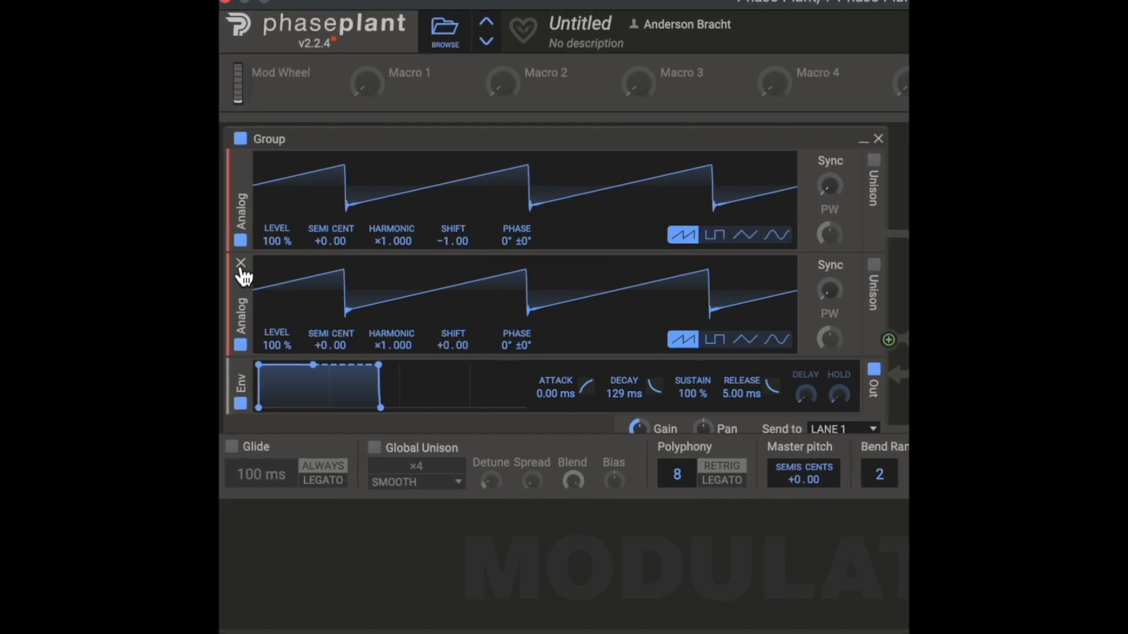
Step: Replace the second oscillator with a newly added Analog oscillator, and raise its Shift to about +1.13
left_click(241, 263)
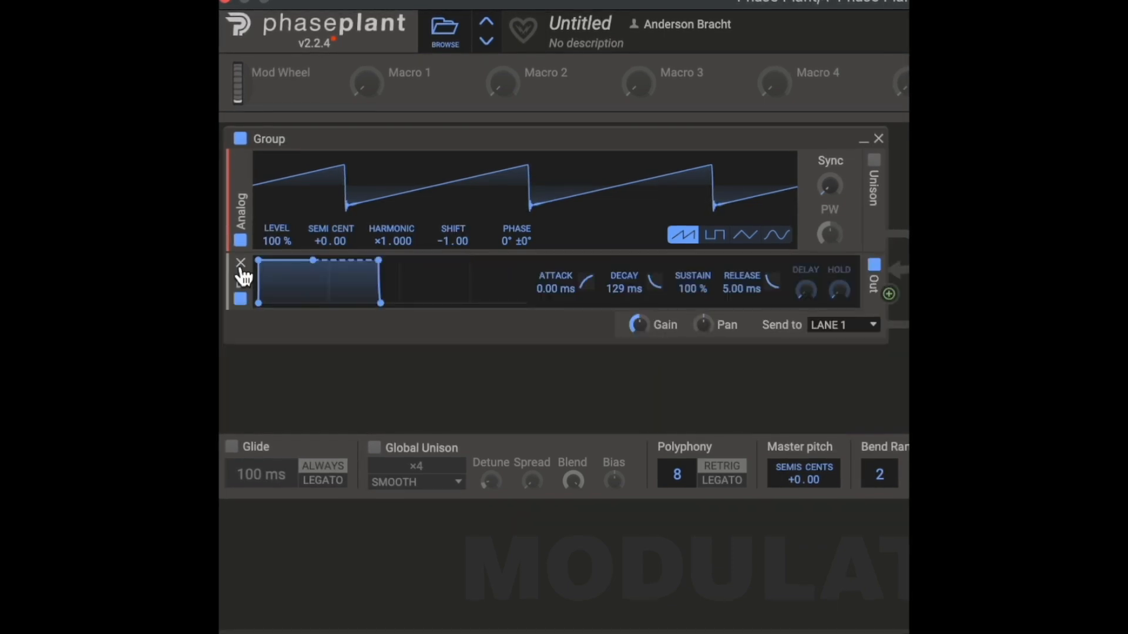
left_click(422, 253)
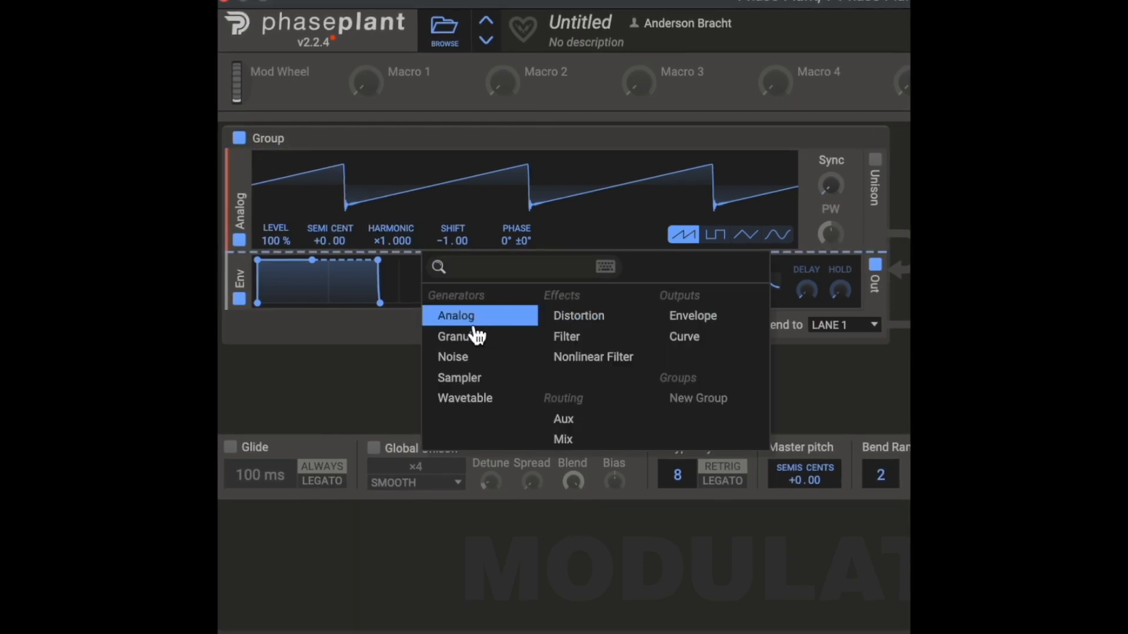
left_click(473, 312)
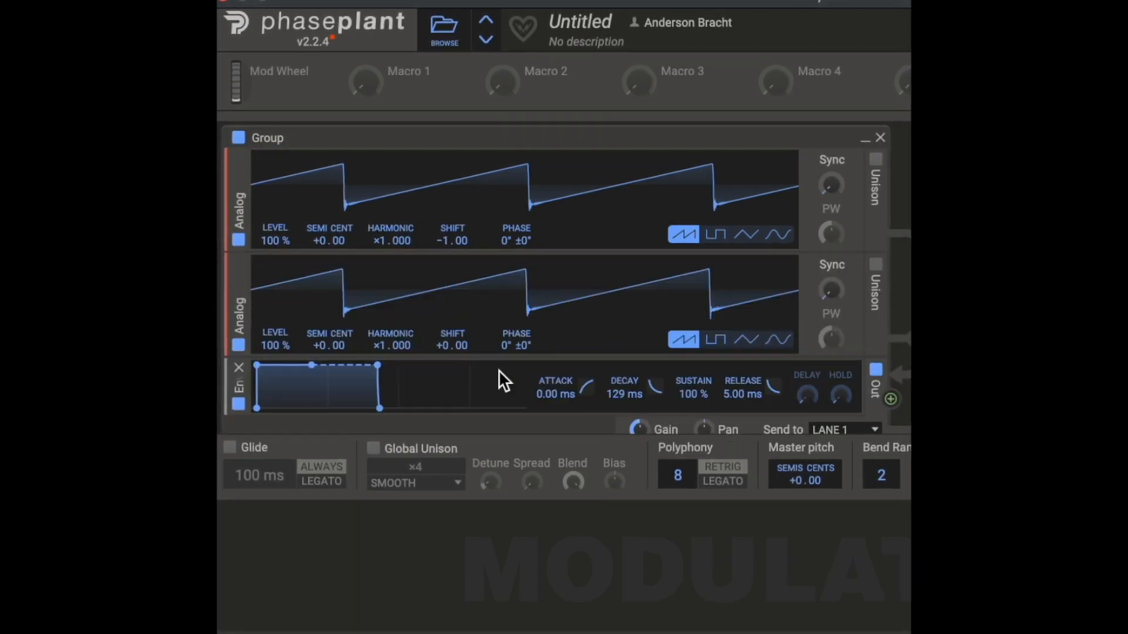
left_click_drag(463, 344, 463, 335)
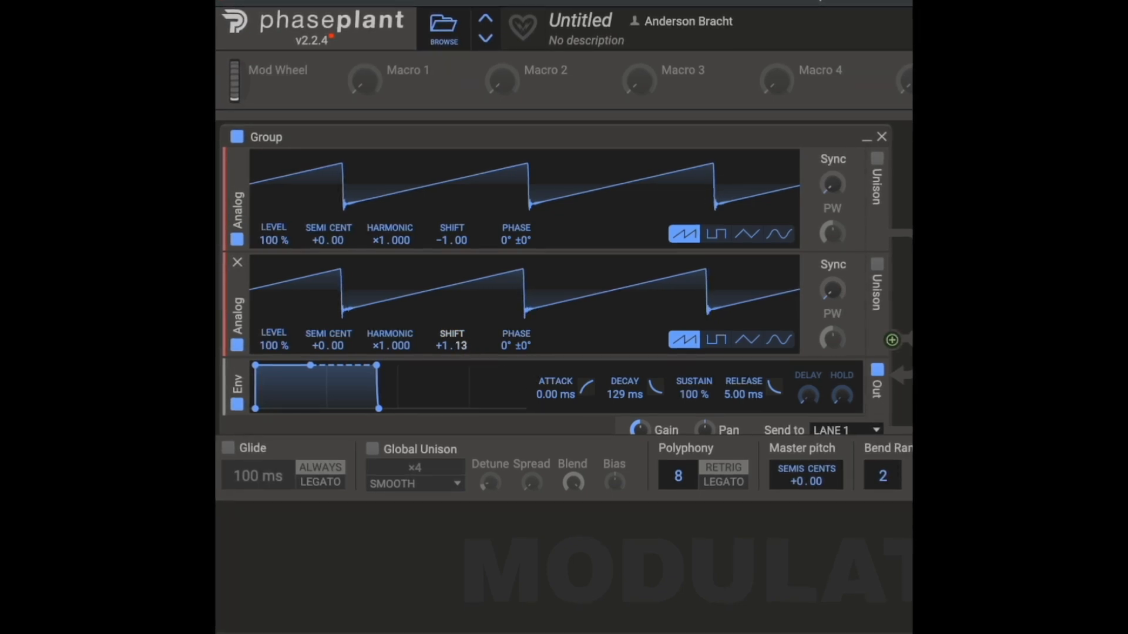
Step: Lower the second Analog oscillator's Shift to about -0.77 and remove that oscillator from the group
mouse_move(442, 345)
left_mouse_down()
mouse_move(443, 334)
mouse_move(446, 355)
left_mouse_up()
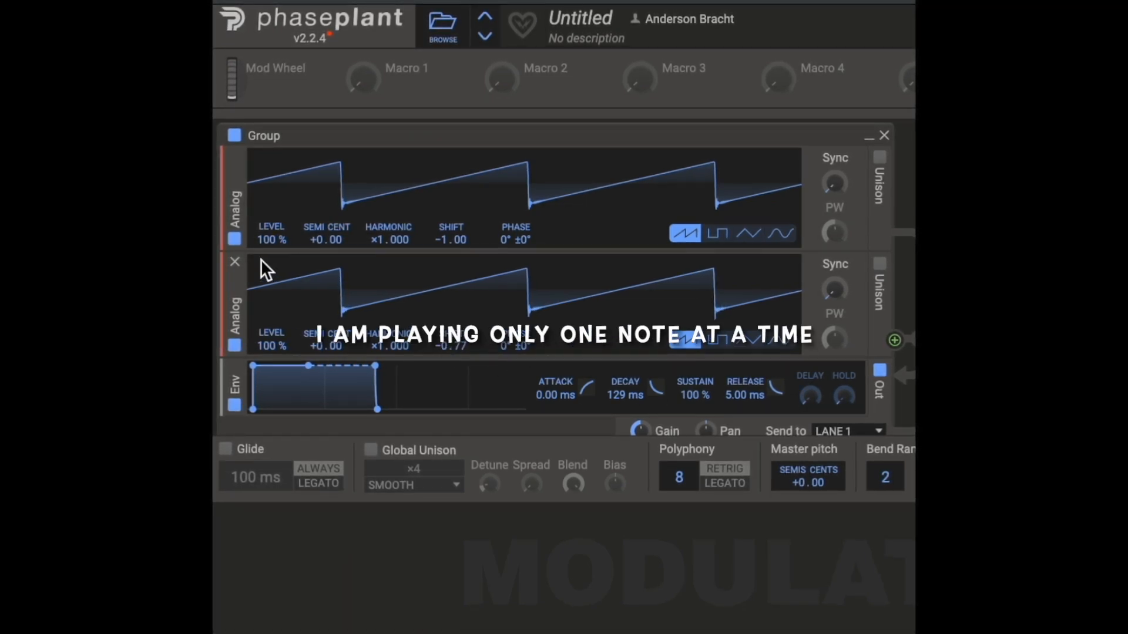
left_click(234, 262)
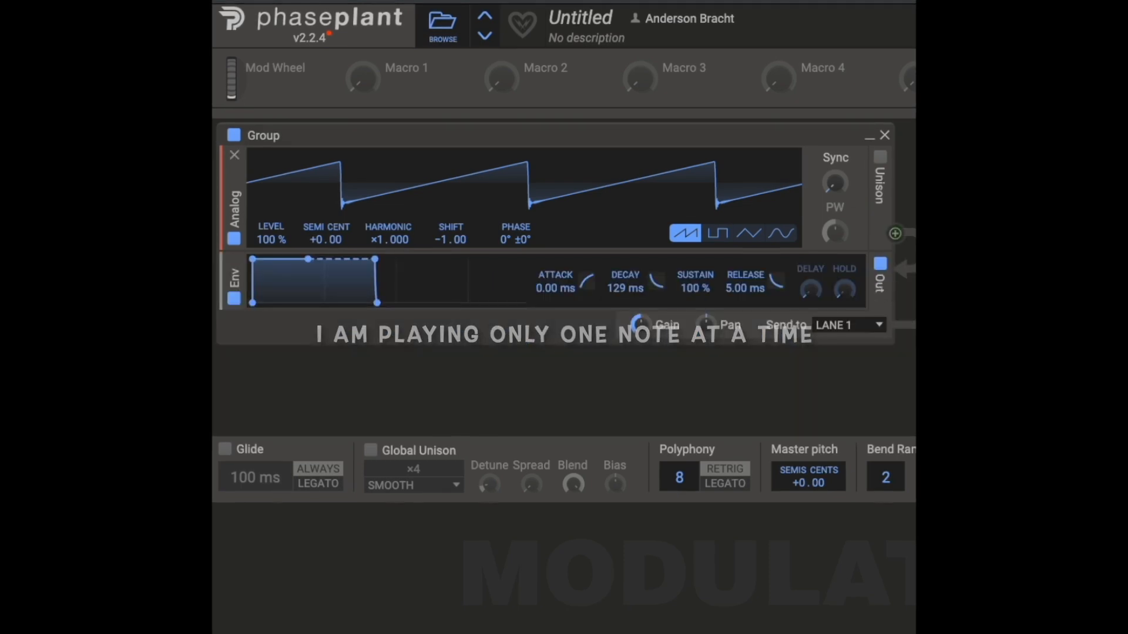
Step: Enable Unison on the remaining Analog oscillator and try out its Detune and voice count, ending with 4 voices in Hard mode
left_click(881, 156)
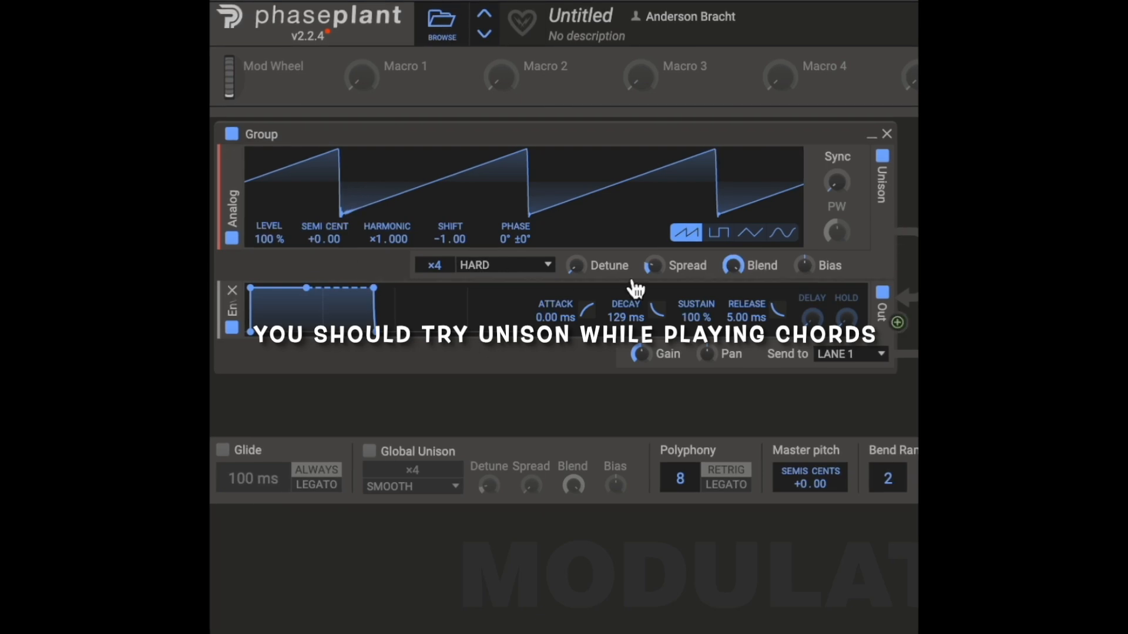
left_click_drag(576, 265, 575, 246)
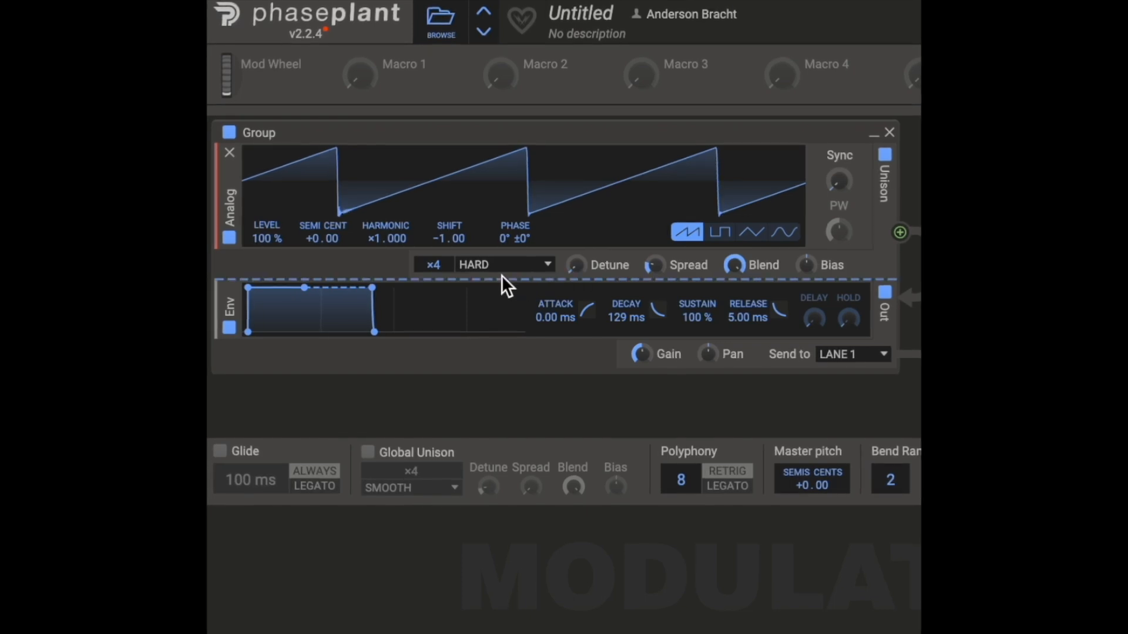
mouse_move(433, 265)
left_mouse_down()
mouse_move(433, 251)
mouse_move(433, 283)
left_mouse_up()
mouse_move(577, 266)
left_mouse_down()
mouse_move(575, 240)
mouse_move(575, 260)
left_mouse_up()
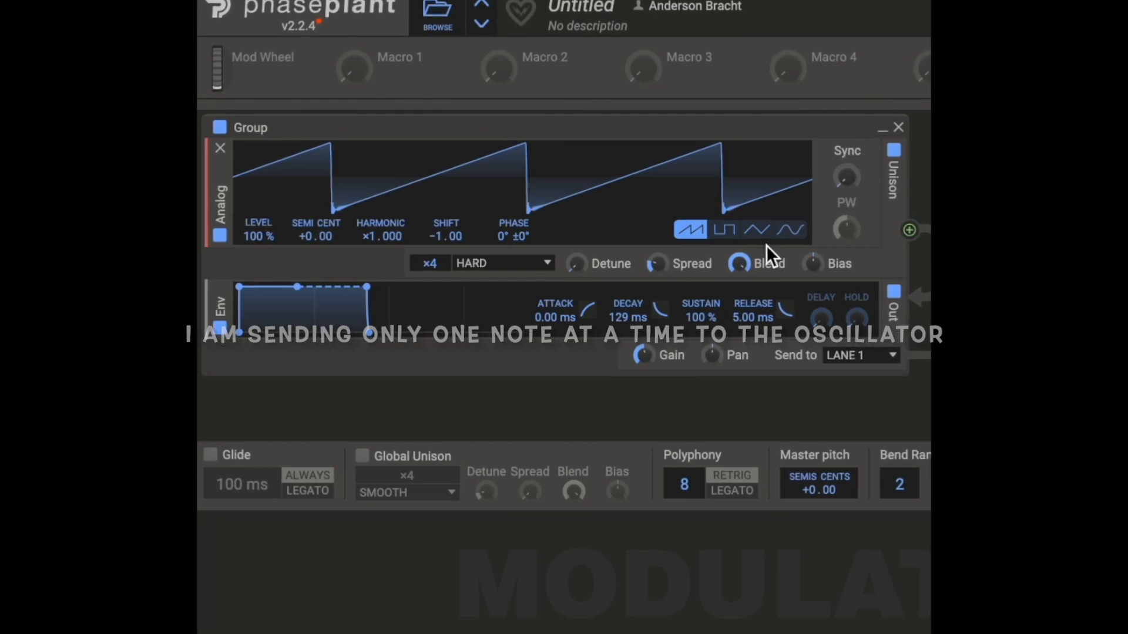
Step: Audition the Minor and Major Min7 chord modes in the oscillator's Unison
left_click(541, 261)
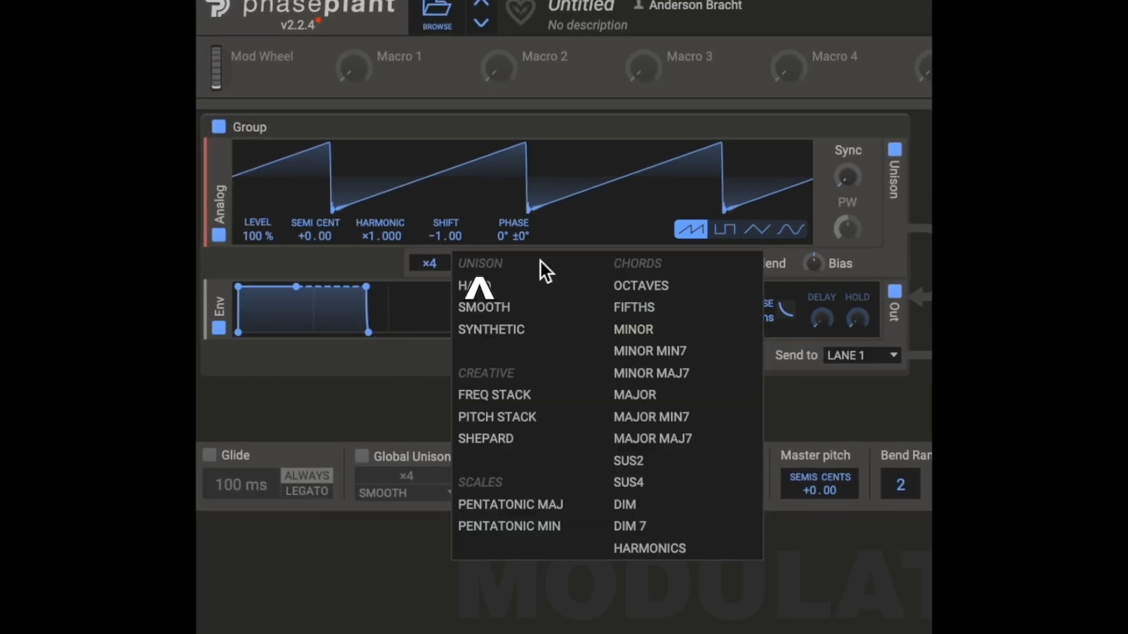
left_click(650, 329)
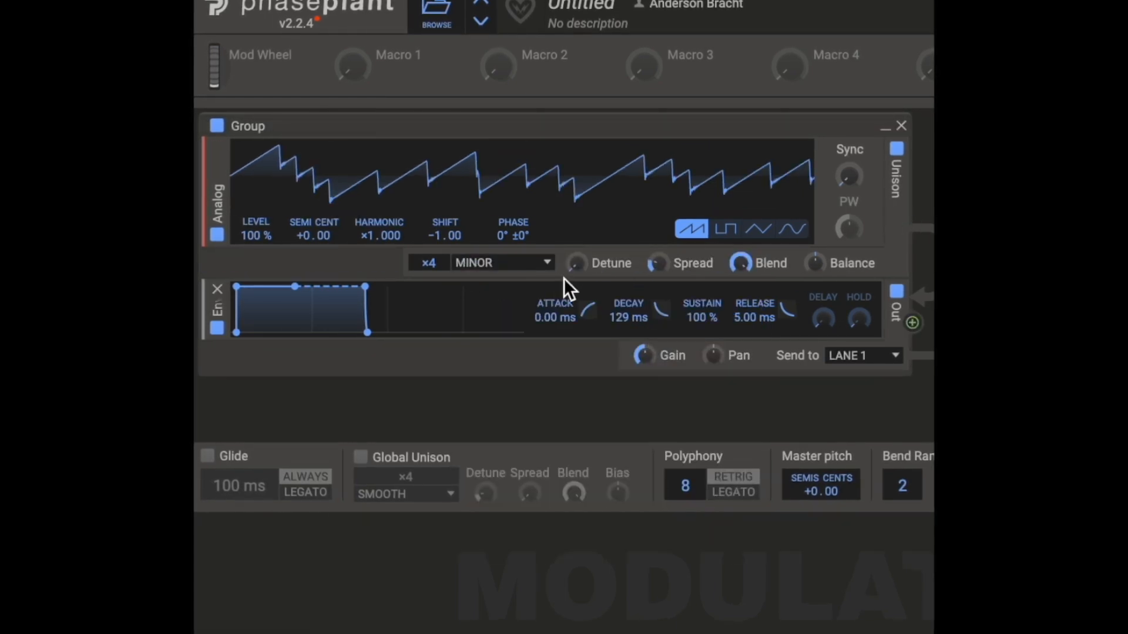
left_click(541, 263)
left_click(635, 424)
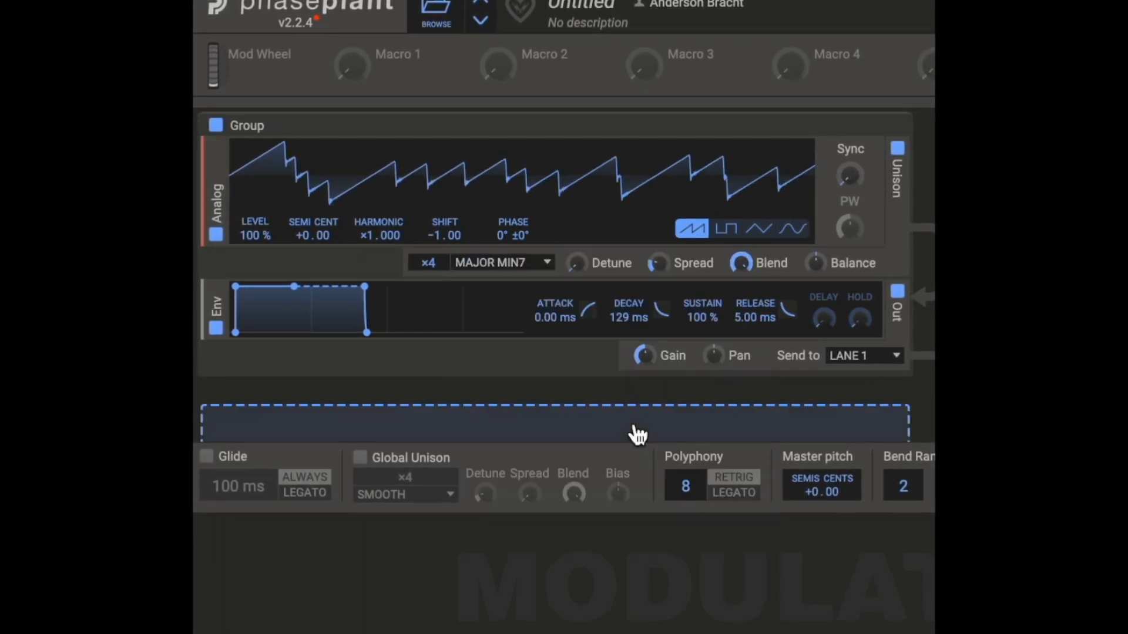
Step: Switch the oscillator's Unison mode to Synthetic and raise its Detune to about 20.5 ct
left_click(549, 262)
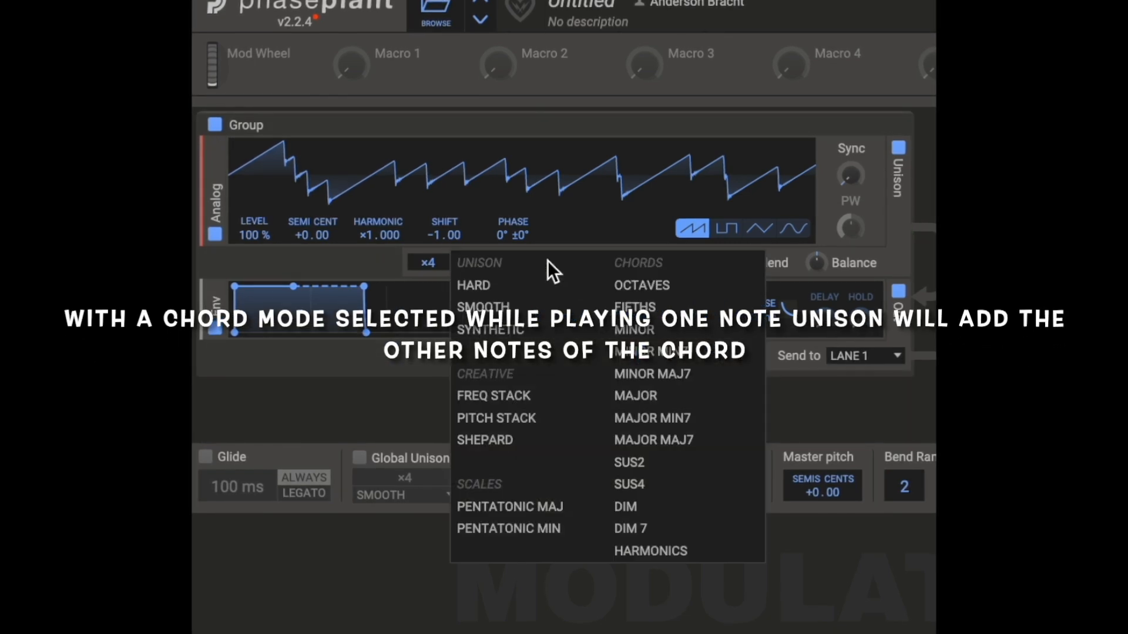
left_click(503, 328)
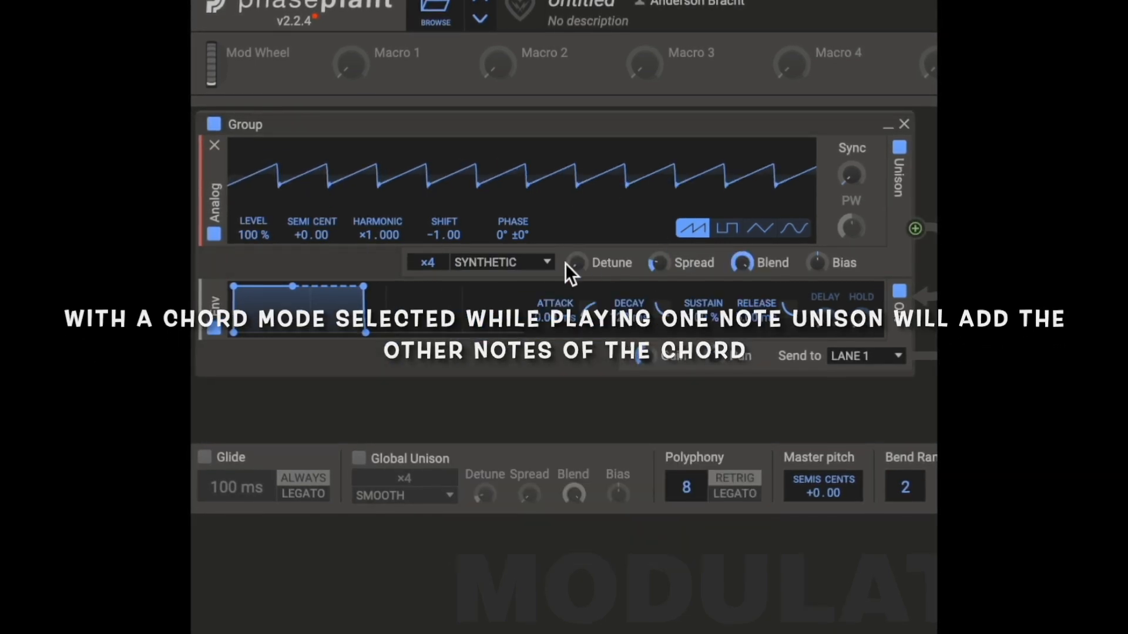
left_click_drag(576, 262, 576, 235)
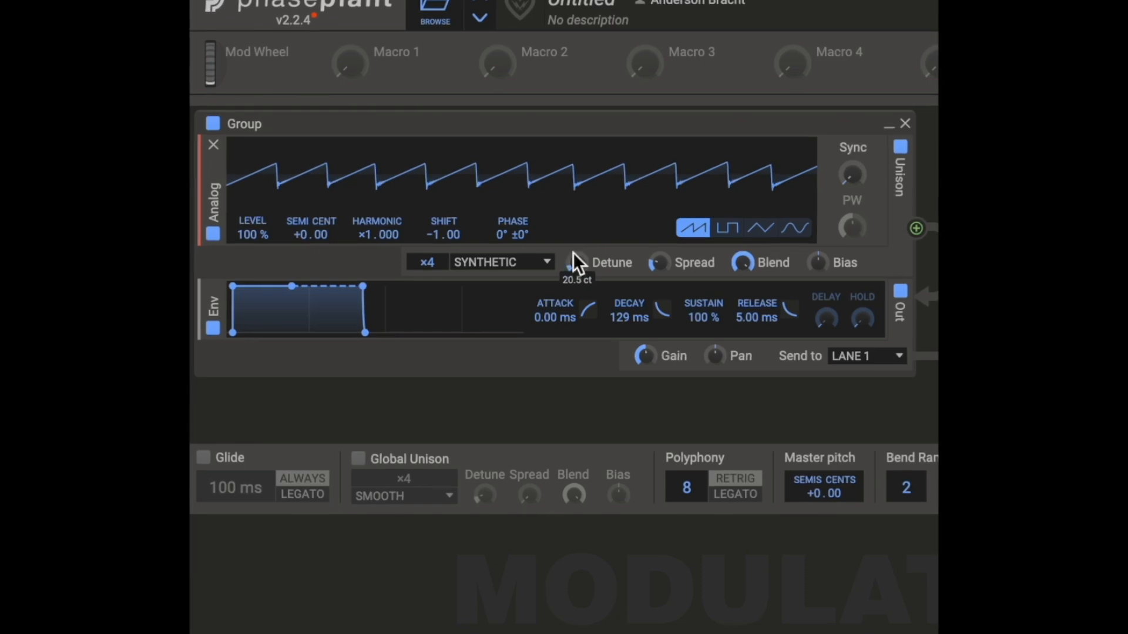
Step: Switch the Unison mode to Shepard, raise Detune further and lower Spread
left_click(546, 262)
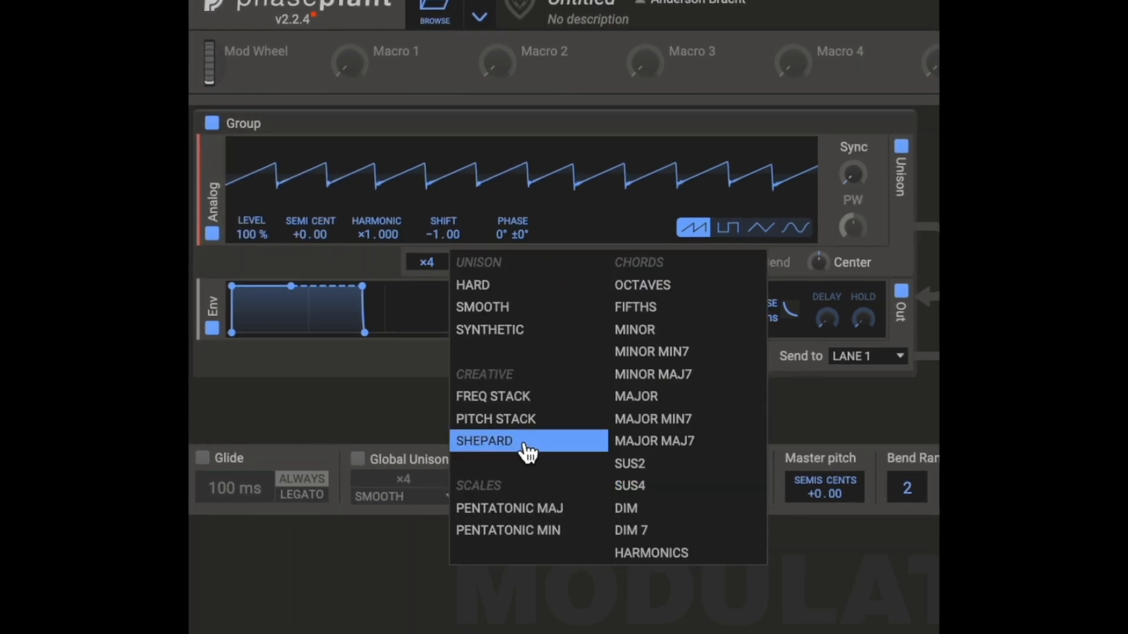
left_click(531, 437)
left_click_drag(579, 265, 578, 244)
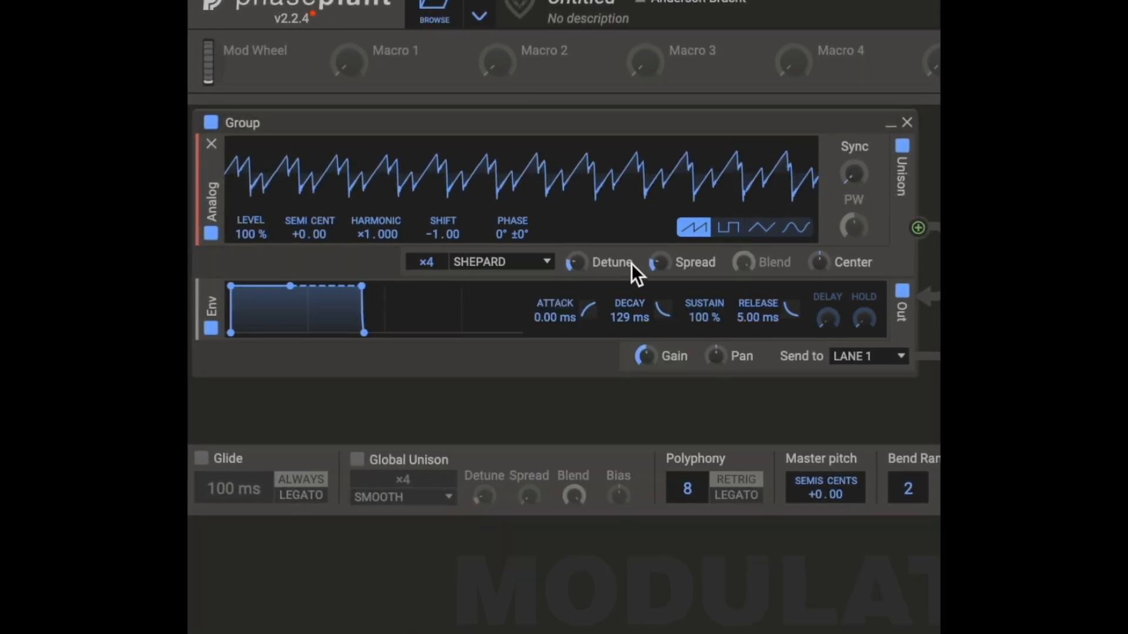
mouse_move(659, 261)
left_mouse_down()
mouse_move(659, 253)
mouse_move(659, 269)
left_mouse_up()
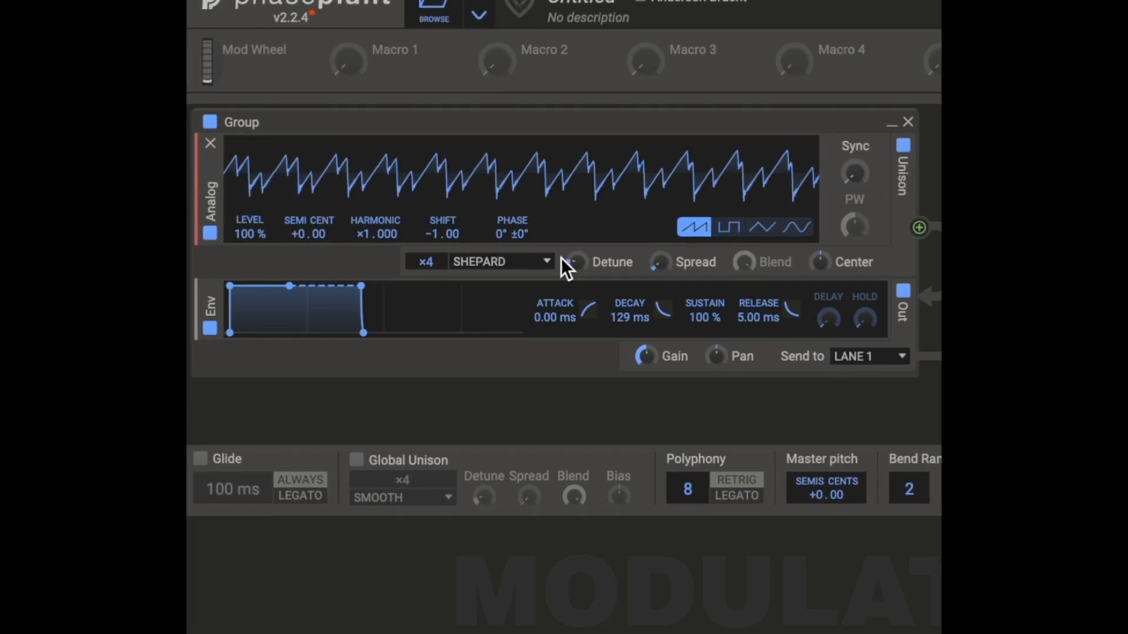
Step: Change the Unison mode to Pentatonic Maj and reduce the Detune amount
left_click(545, 262)
left_click(511, 510)
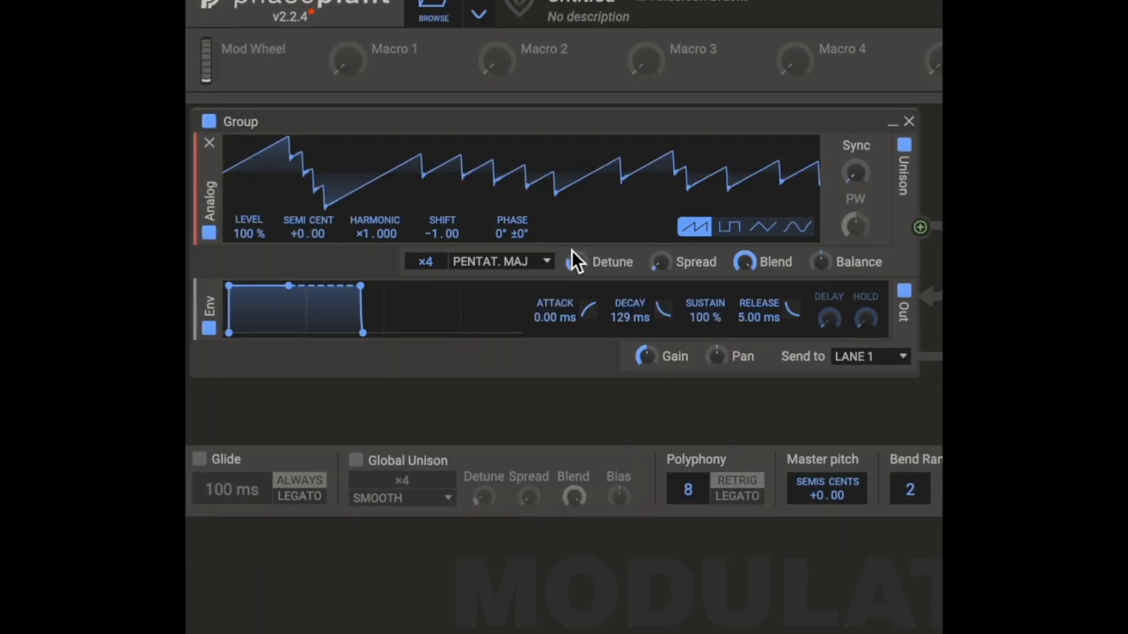
left_click_drag(572, 264, 572, 273)
Step: Return Unison to Hard mode with 8 voices, sweeping Spread up and back down to about 12%
left_click(545, 261)
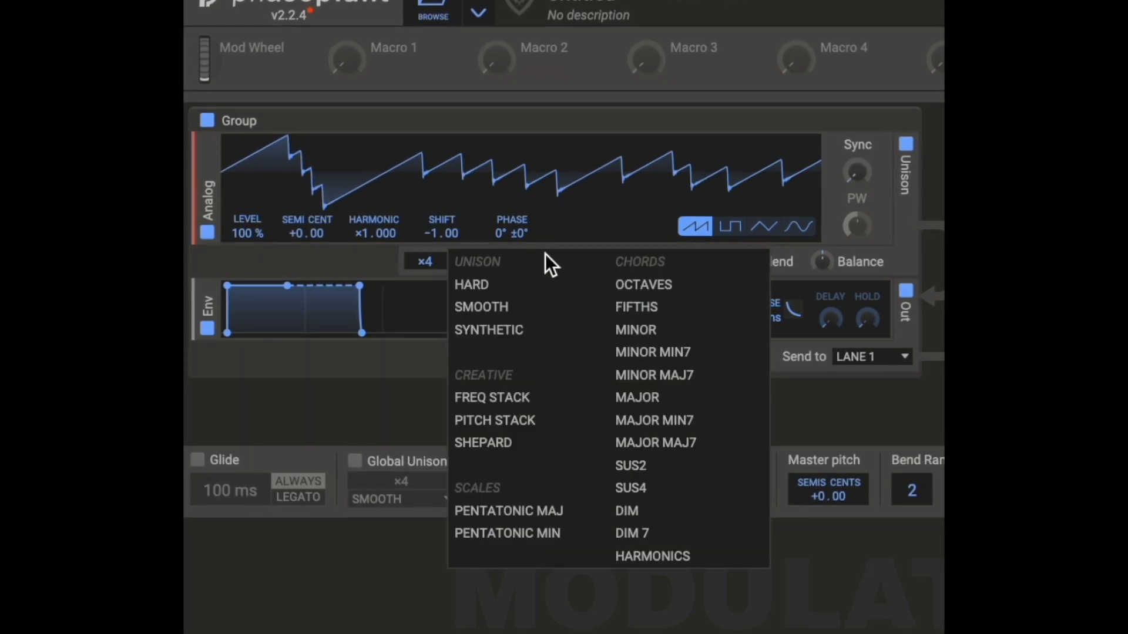
left_click(517, 286)
left_click_drag(662, 262, 660, 235)
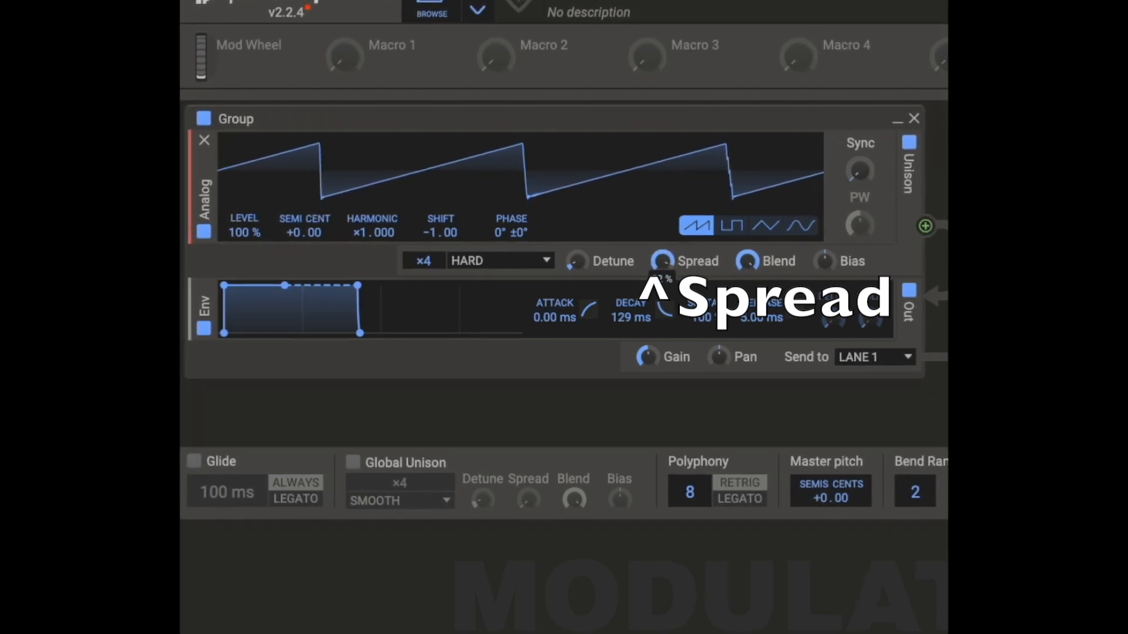
left_click_drag(431, 264, 432, 244)
left_click_drag(663, 261, 663, 317)
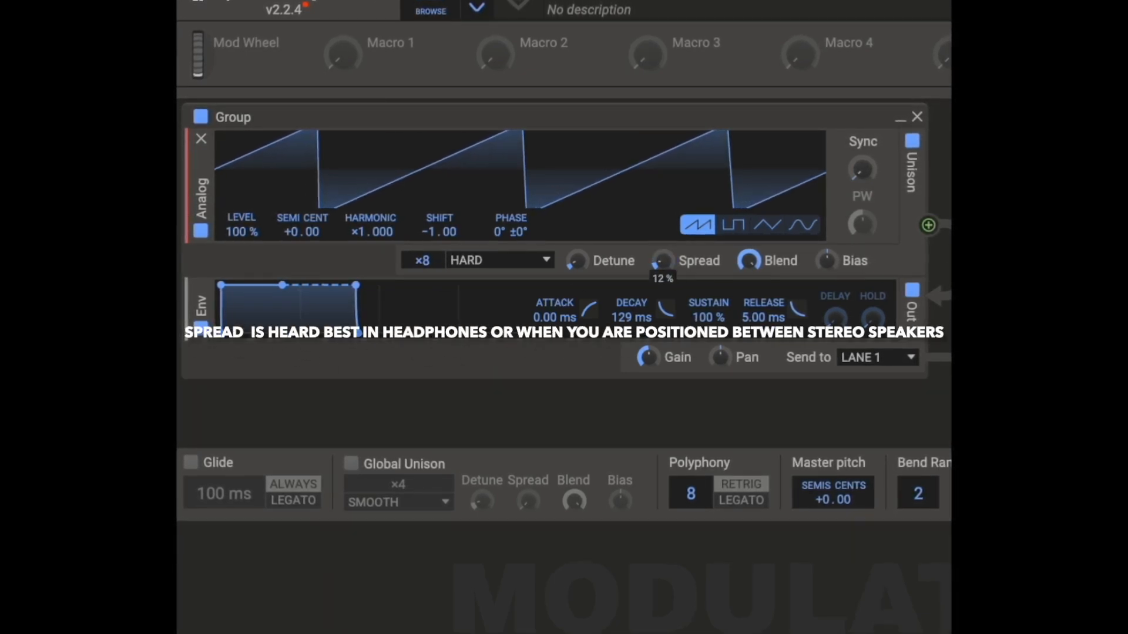
Step: Lower the Unison Blend and shift its Bias above center
mouse_move(748, 261)
left_mouse_down()
mouse_move(748, 380)
mouse_move(751, 246)
mouse_move(751, 273)
left_mouse_up()
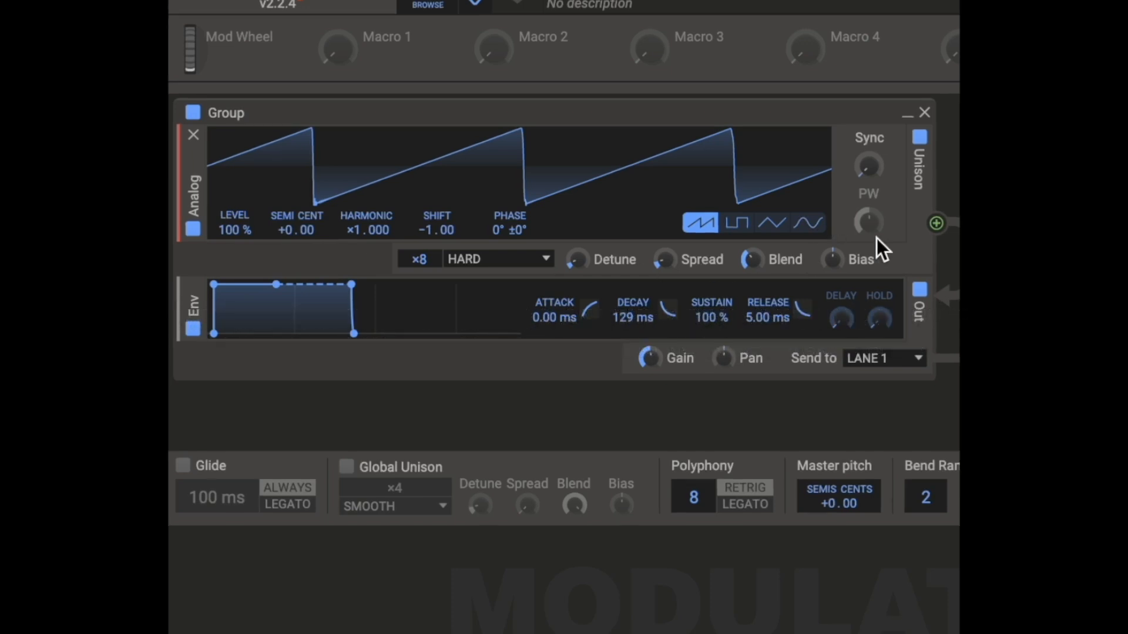
left_click_drag(833, 259, 832, 259)
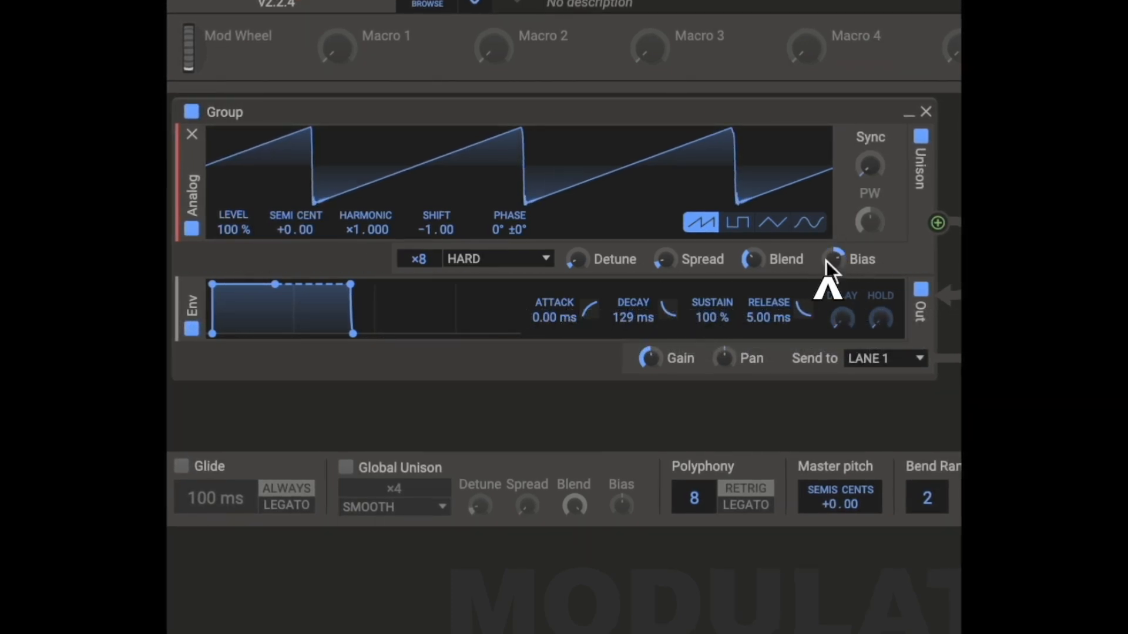
Step: Try the Minor Min7 chord mode, switch Unison to Freq Stack and adjust its Range
left_click(549, 268)
left_click(646, 351)
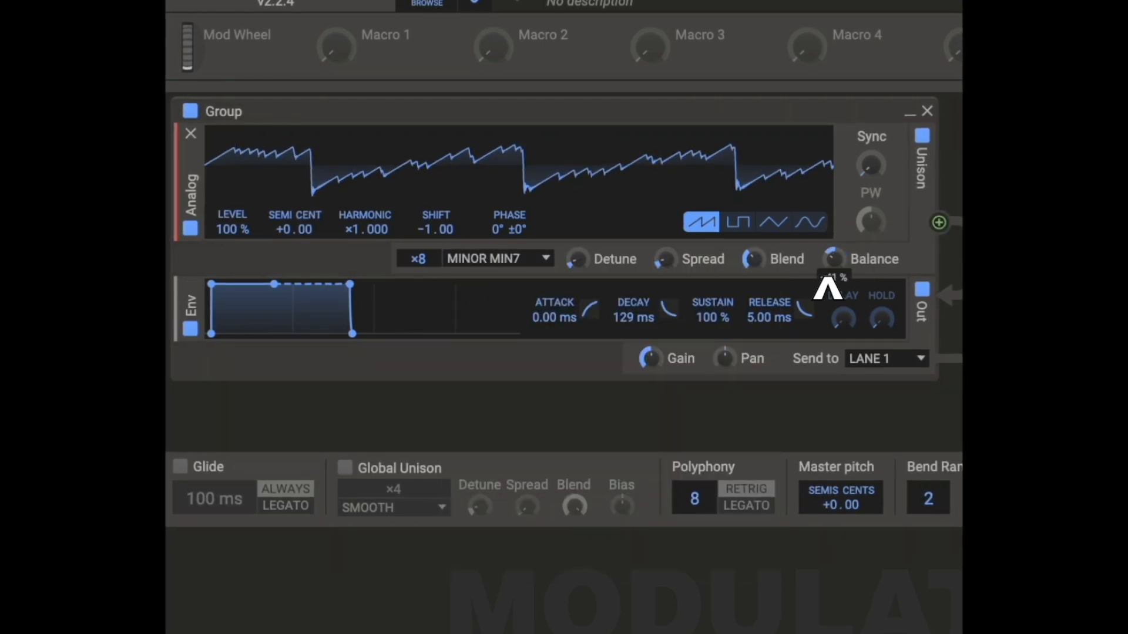
left_click(539, 258)
left_click(520, 406)
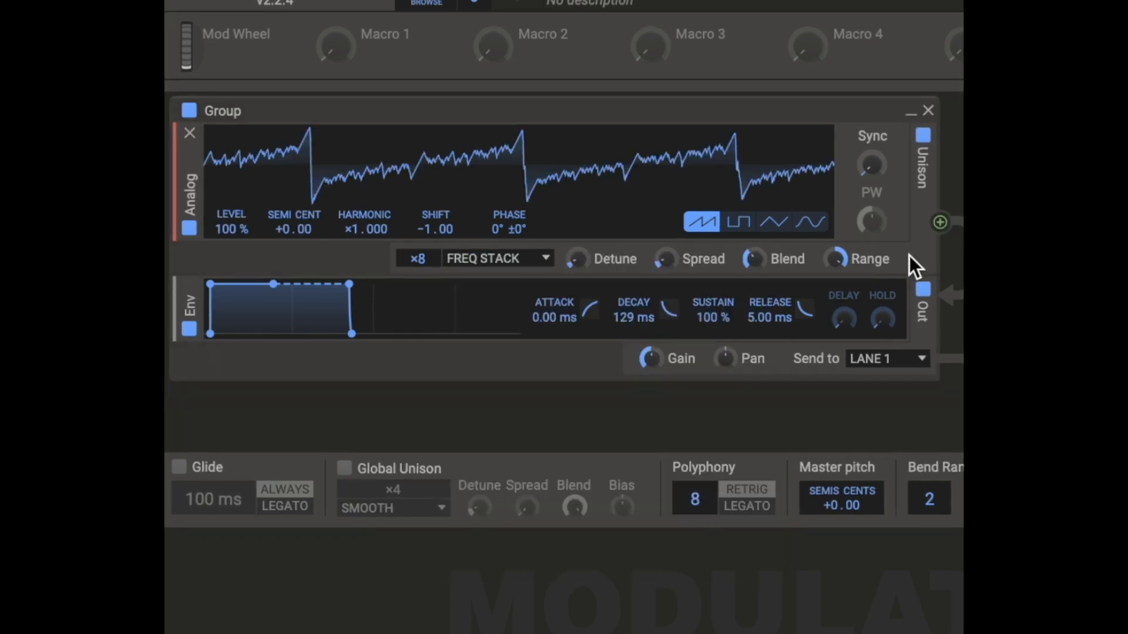
left_click_drag(841, 259, 842, 245)
Step: Audition the Smooth and Minor modes in the oscillator's Unison
left_click(548, 266)
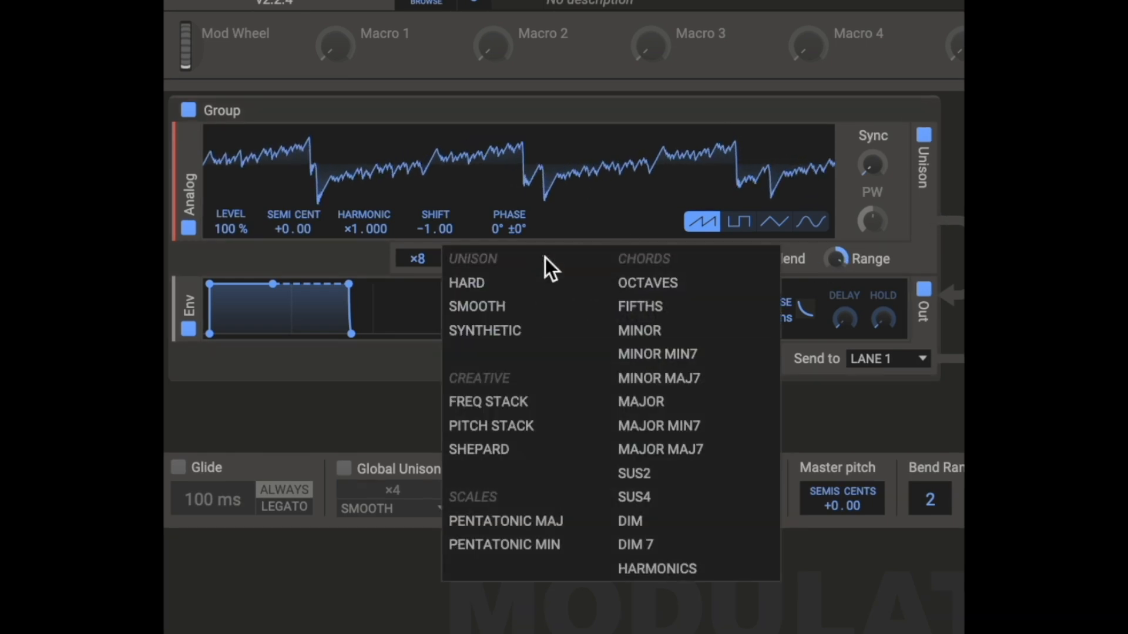
left_click(503, 304)
left_click(537, 259)
left_click(644, 321)
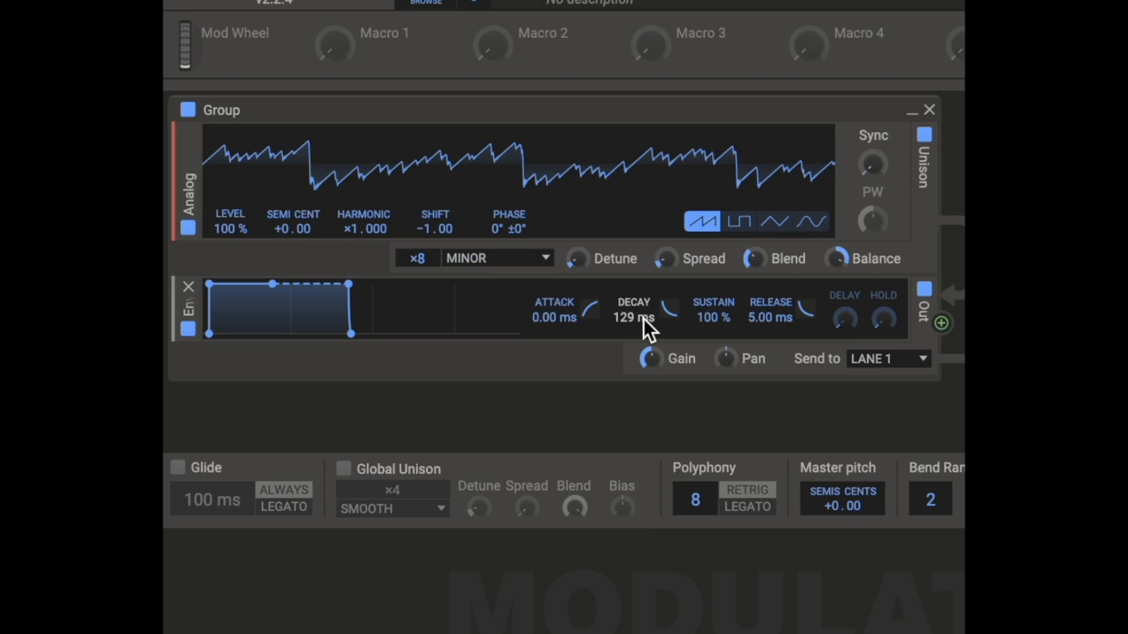
Step: Try the Pitch Stack Unison mode and settle on Pentatonic Maj
left_click(534, 261)
left_click(512, 427)
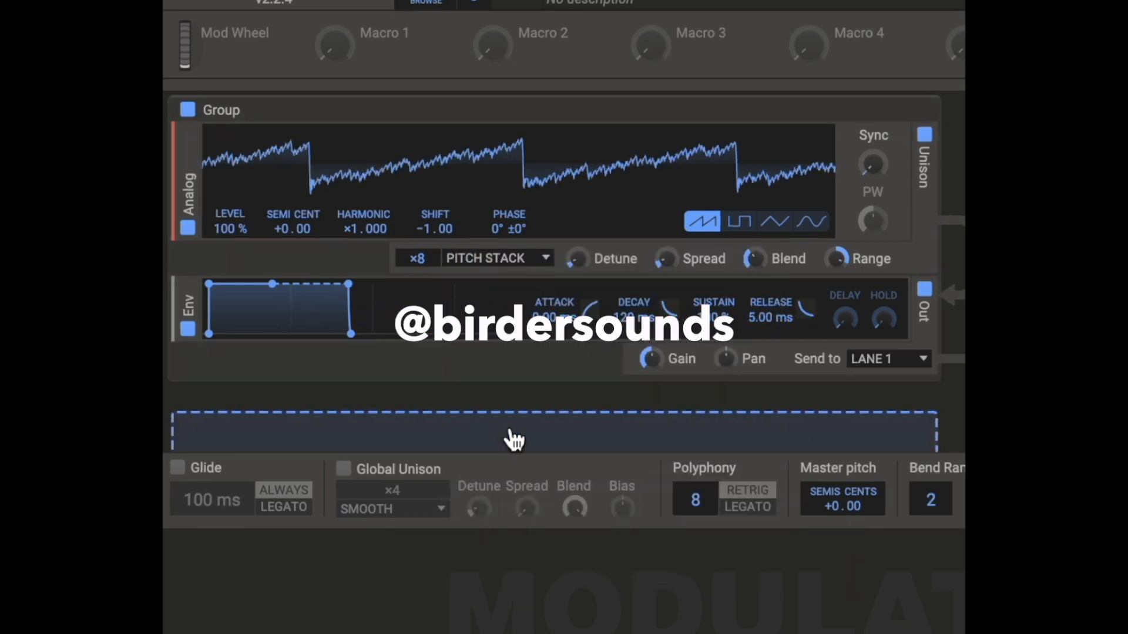
left_click(534, 258)
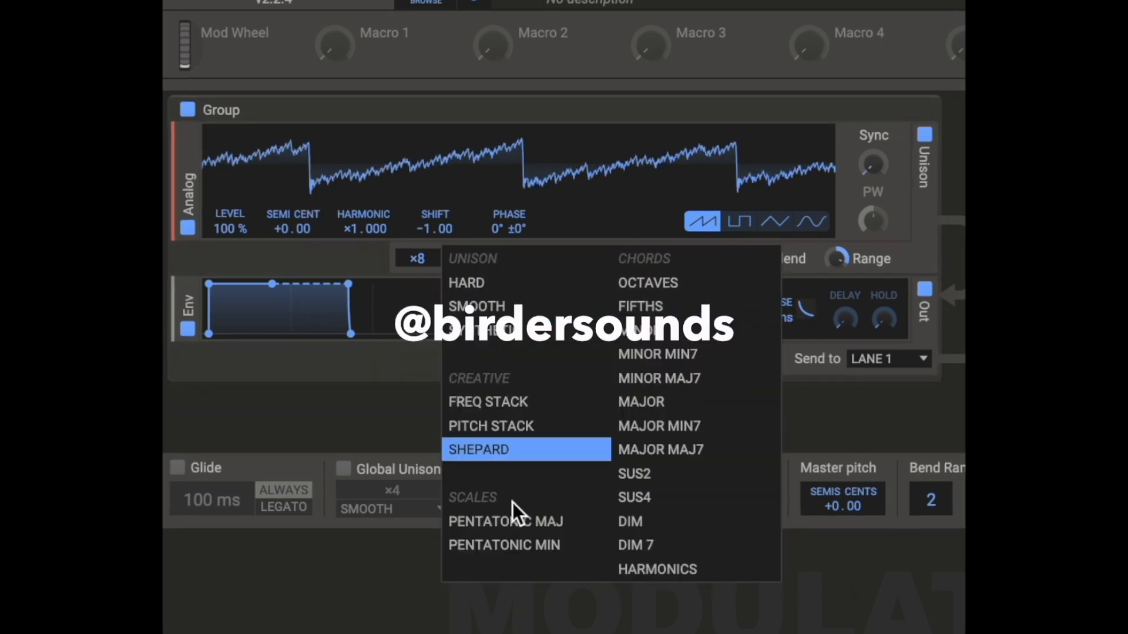
left_click(512, 521)
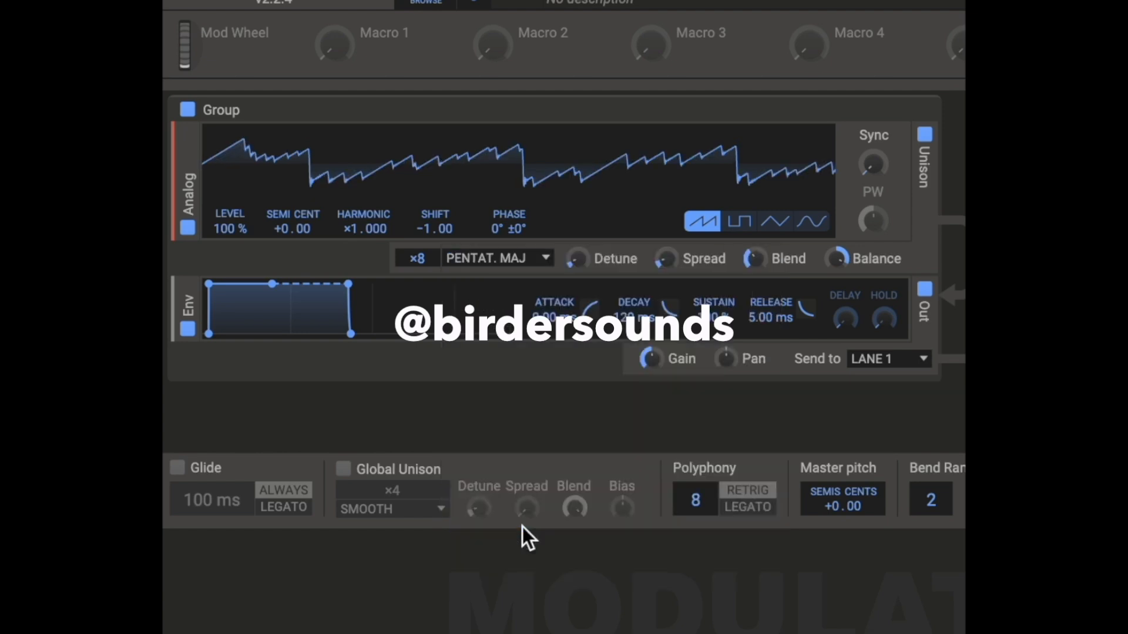